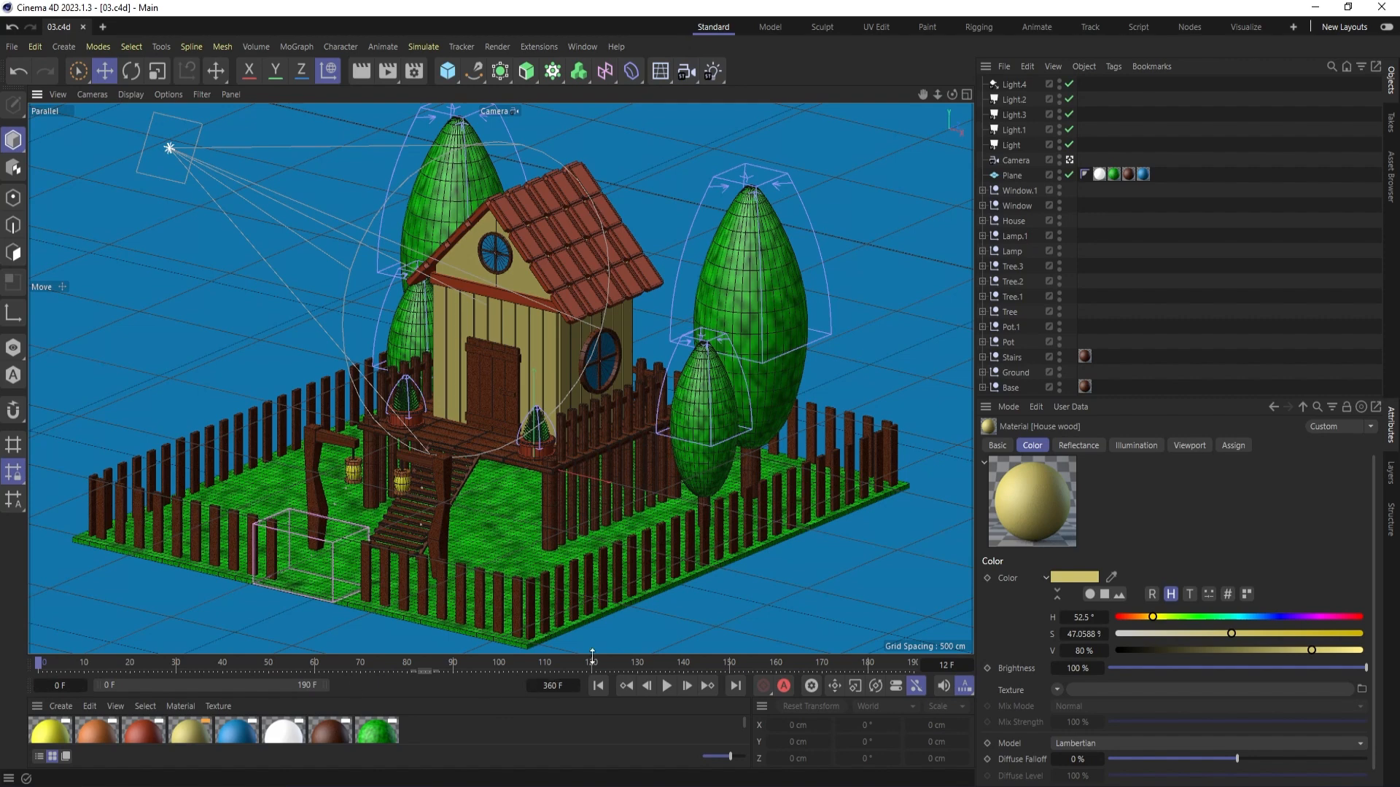
# - Set the project length to 360 frames and extend the preview range to frame 360
pyautogui.click(551, 684)
pyautogui.write('3')
pyautogui.moveTo(320, 688); pyautogui.dragTo(540, 686)
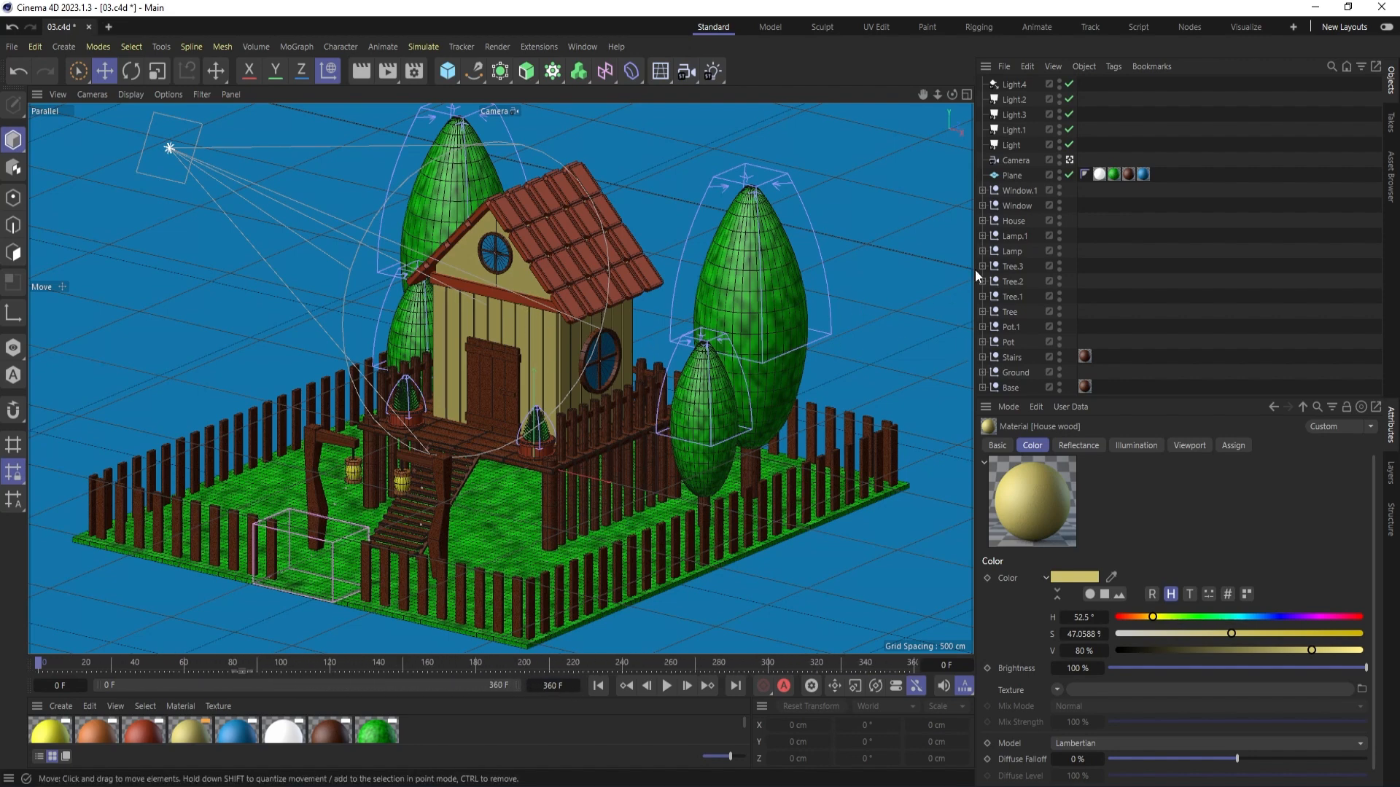
# - Group the five light objects under a null and name it Lights
pyautogui.click(1018, 151)
pyautogui.keyDown('shift'); pyautogui.click(1015, 85); pyautogui.keyUp('shift')
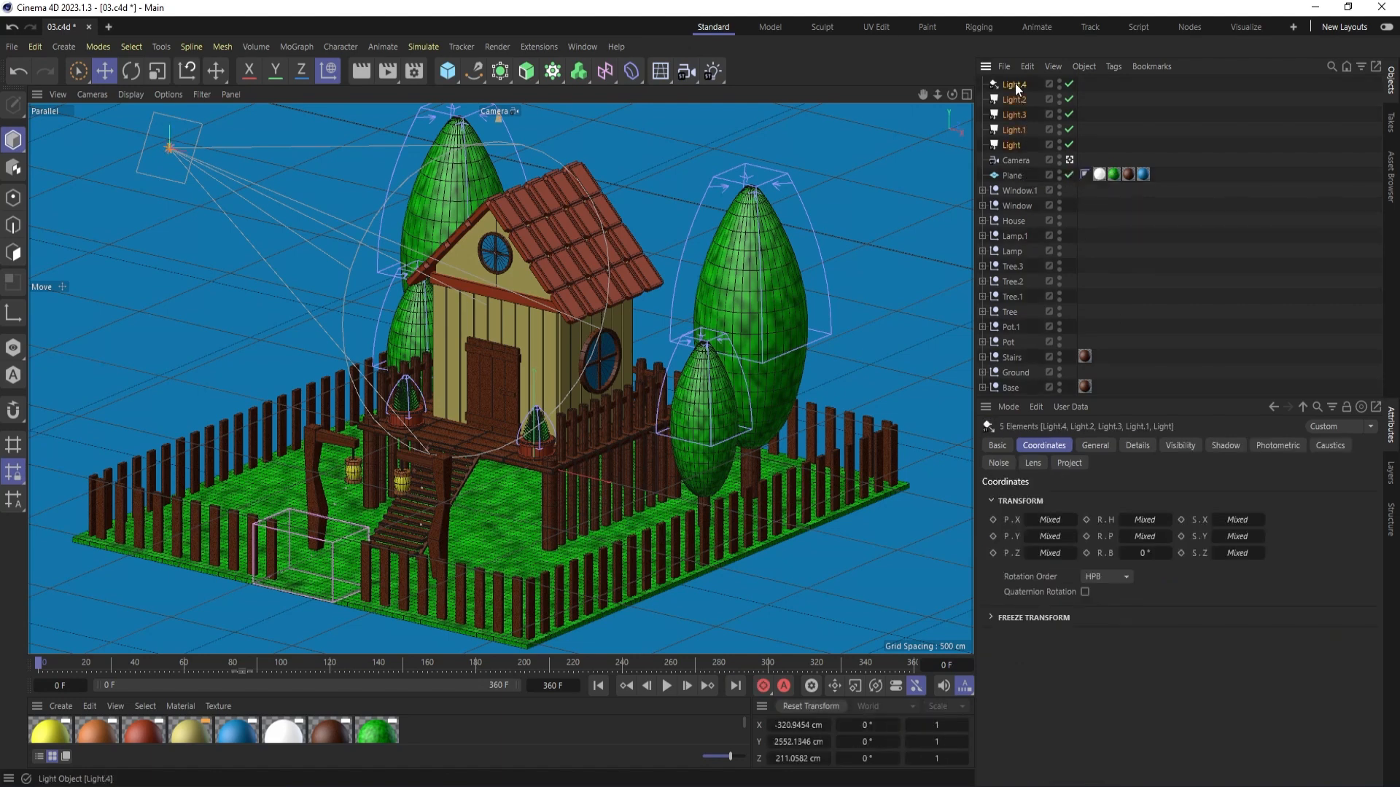
pyautogui.hotkey('alt', 'g')
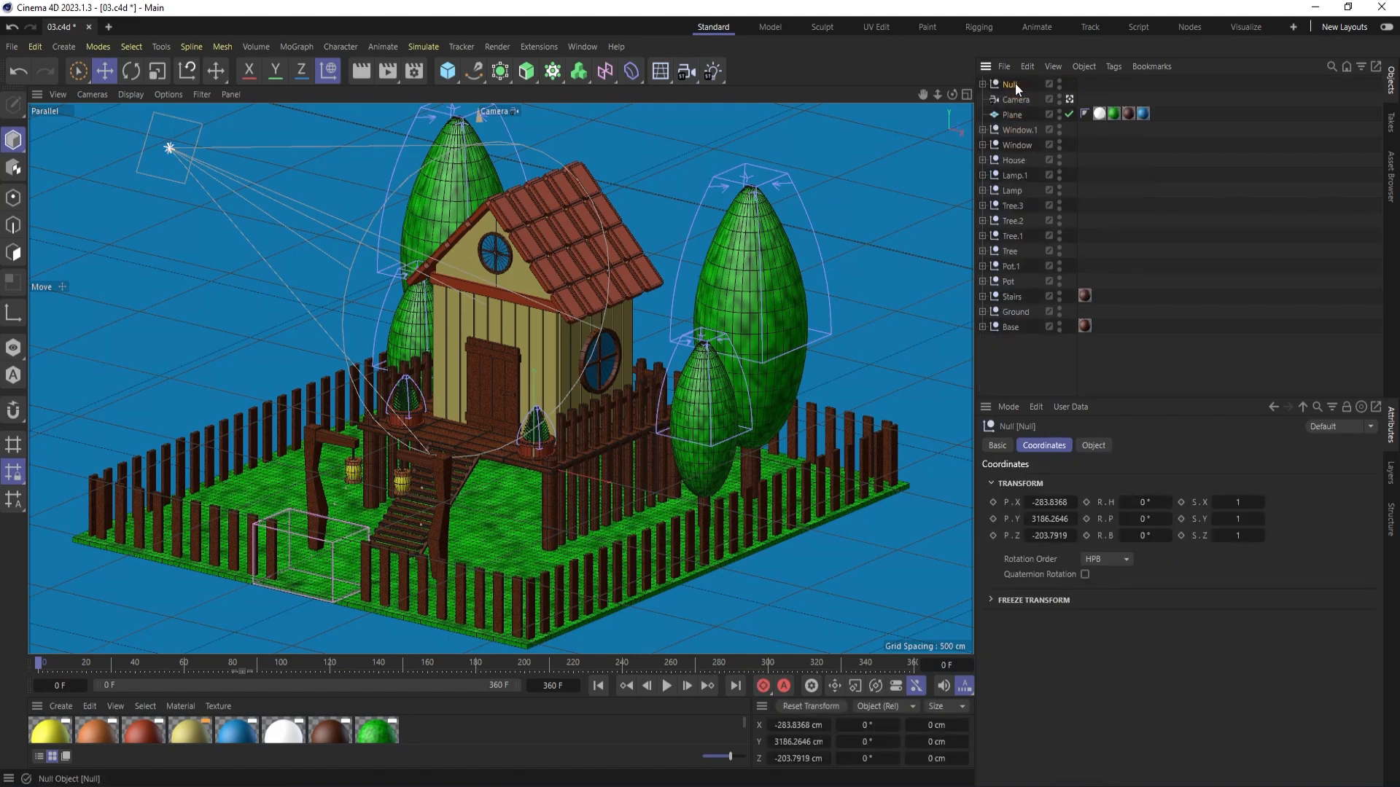
pyautogui.doubleClick(1015, 85)
pyautogui.write('Lights')
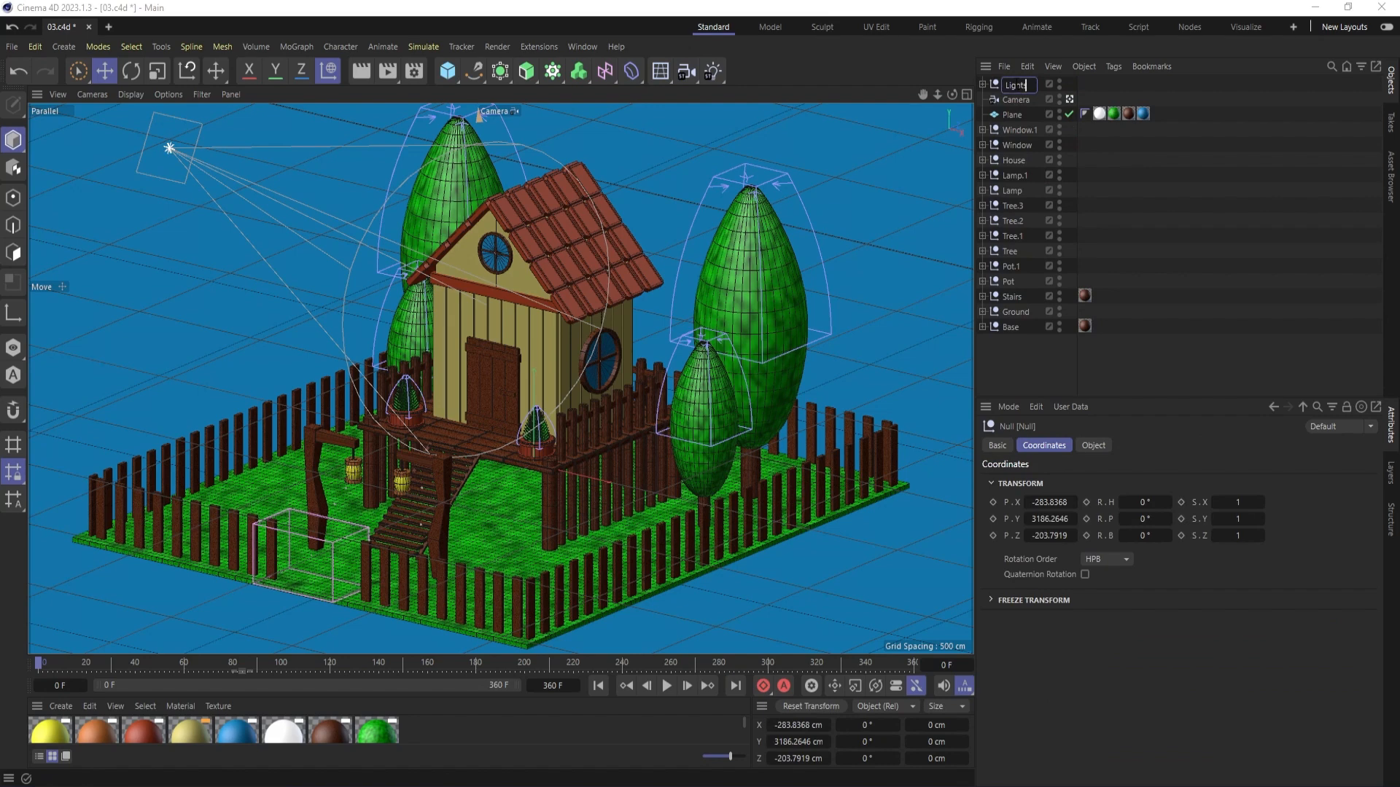
pyautogui.press('Return')
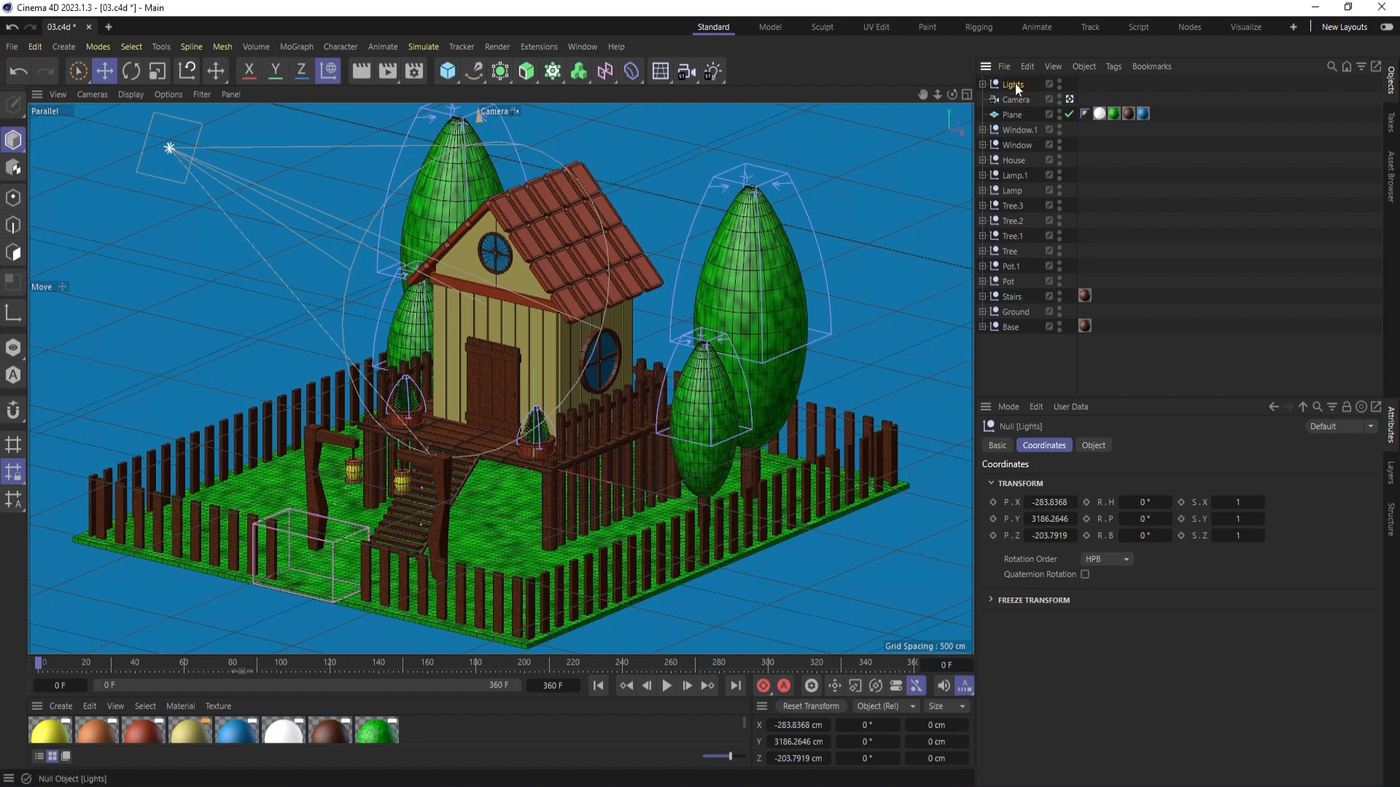
# - Group all the null objects from Window.1 through Base, leaving out the Plane, and name the group All
pyautogui.click(1012, 117)
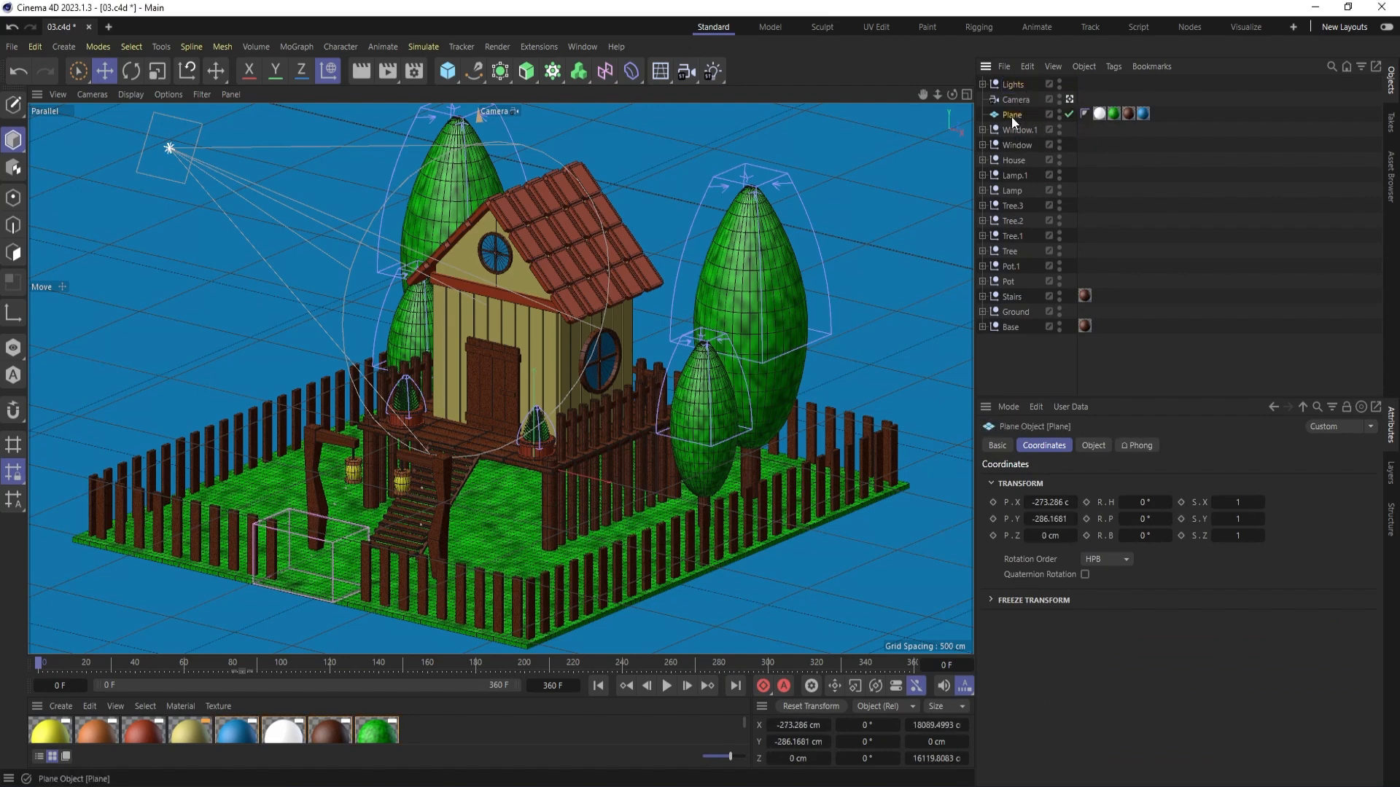
pyautogui.click(1008, 329)
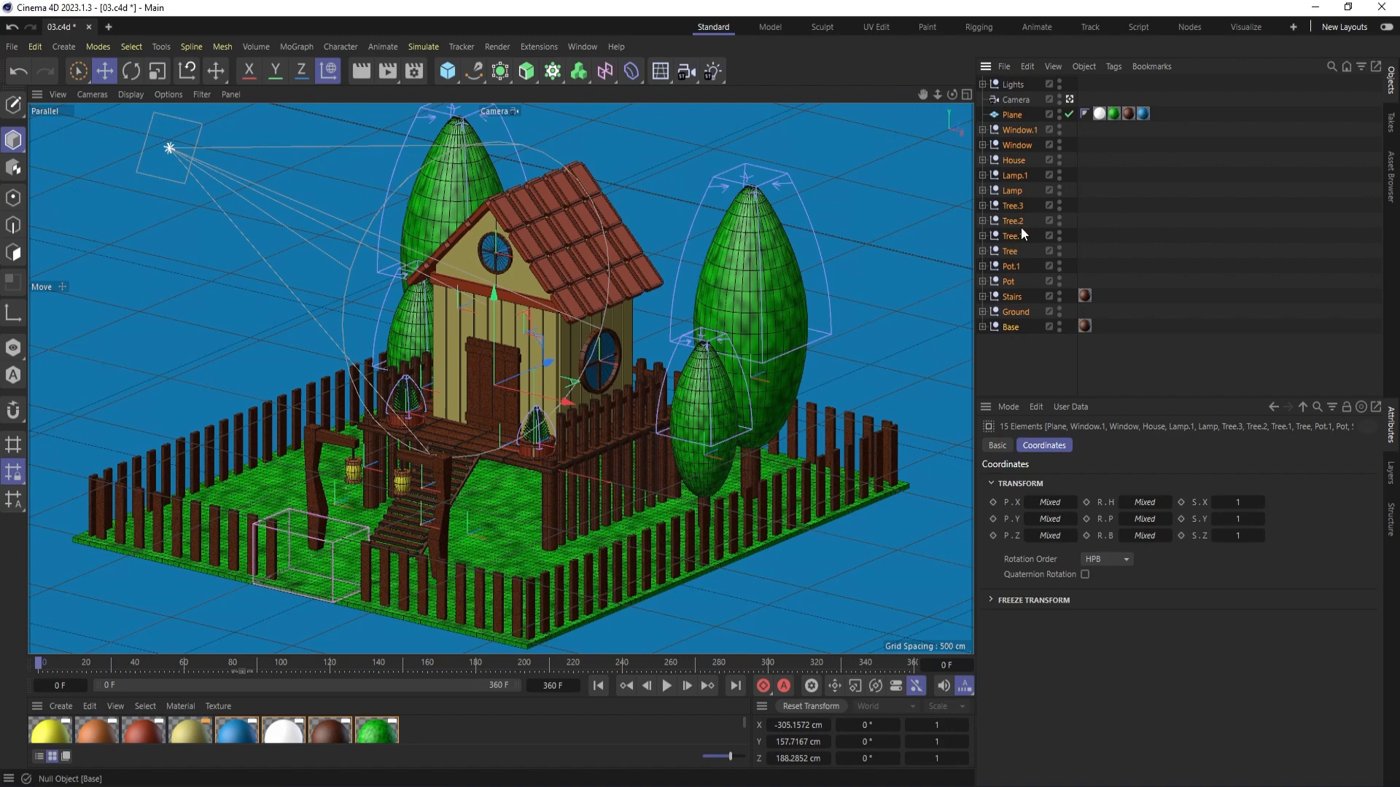
pyautogui.keyDown('shift'); pyautogui.click(1011, 126); pyautogui.keyUp('shift')
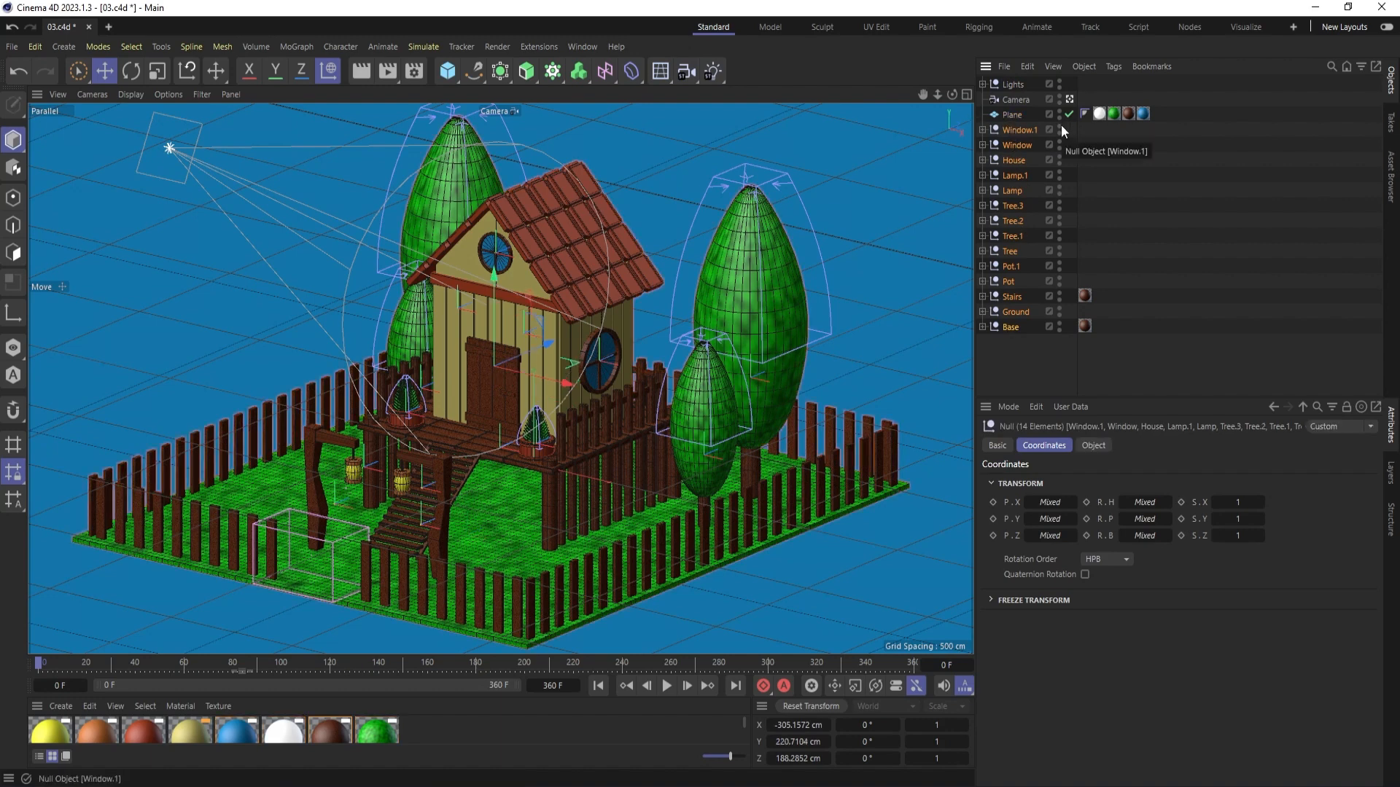
pyautogui.hotkey('alt', 'g')
pyautogui.doubleClick(1013, 128)
pyautogui.write('All')
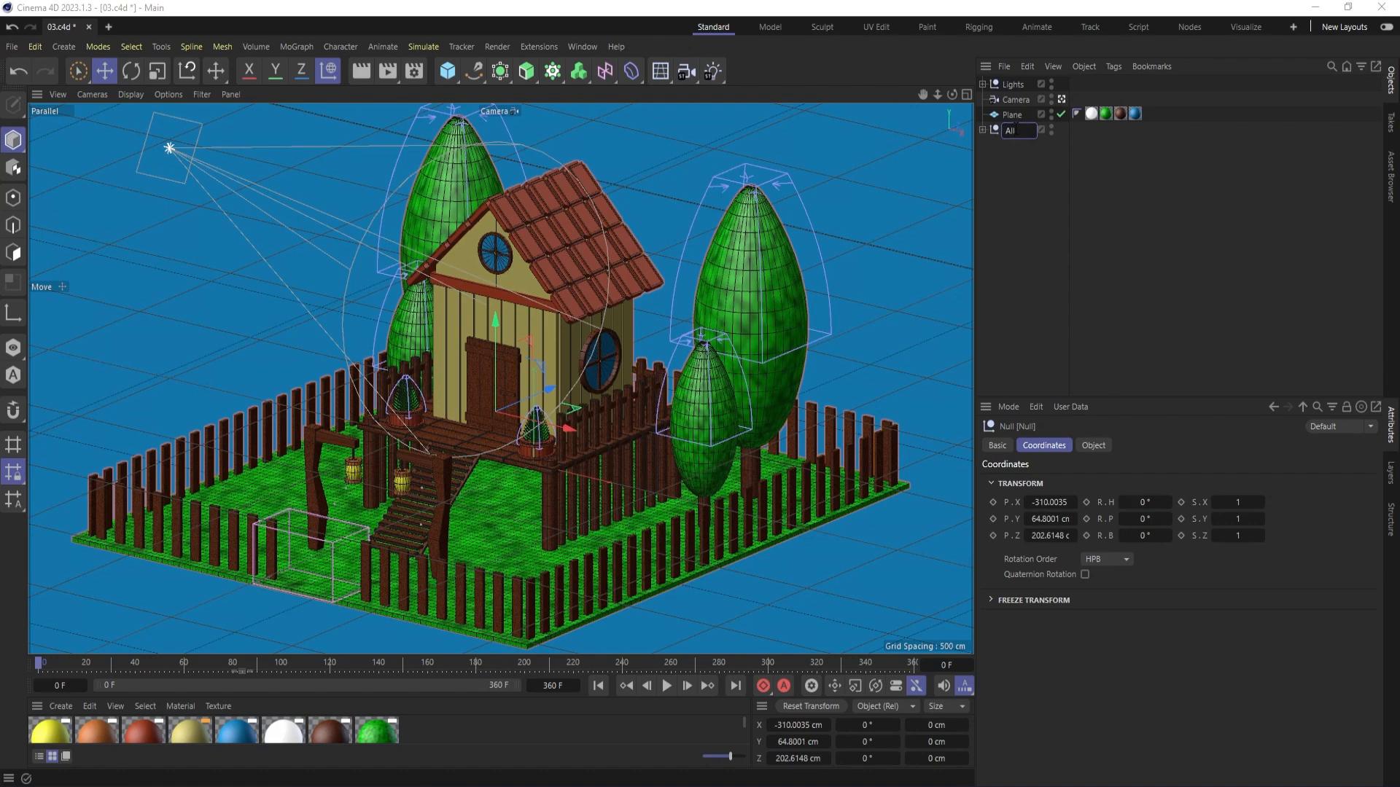
pyautogui.press('Return')
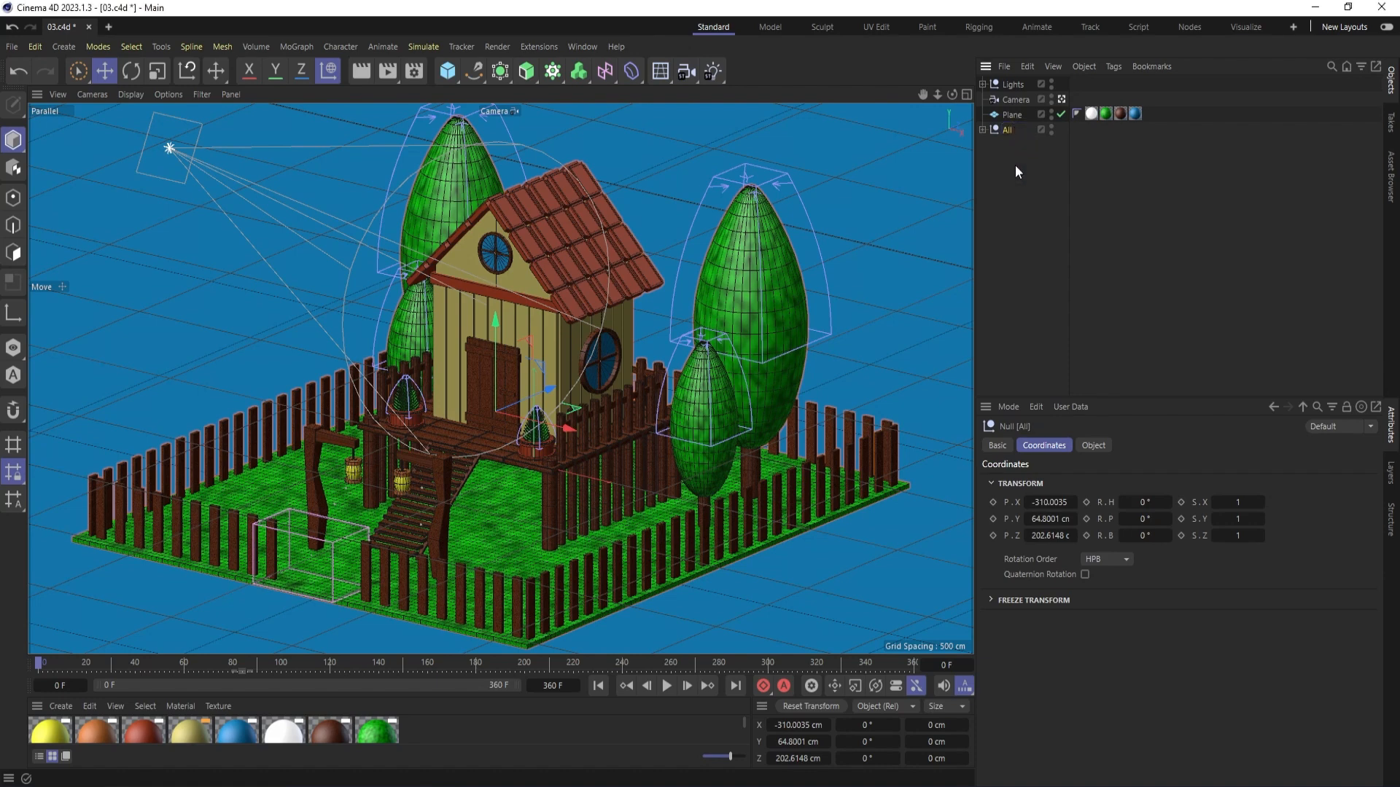
# - Deselect everything, play the timeline briefly and return to the first frame
pyautogui.click(905, 340)
pyautogui.click(666, 685)
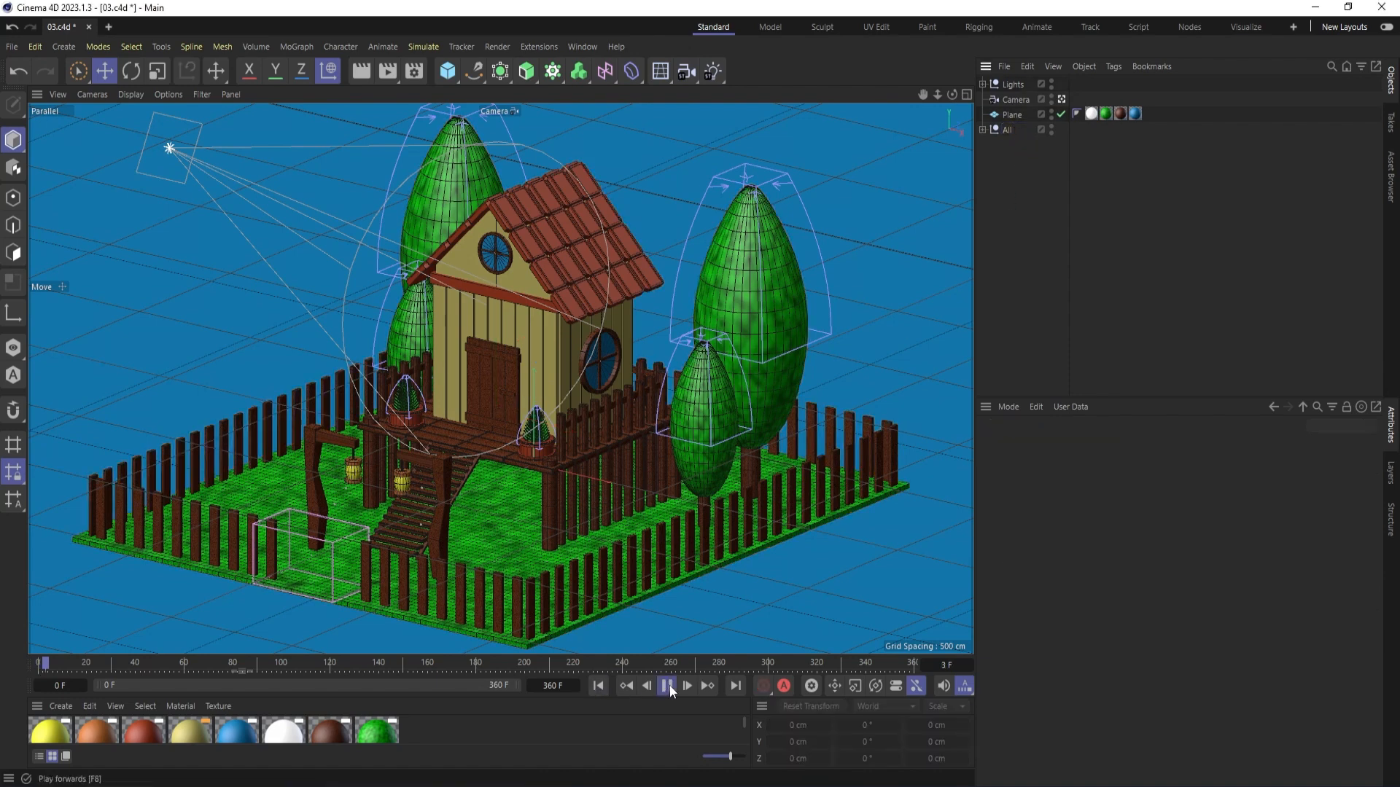
pyautogui.click(667, 687)
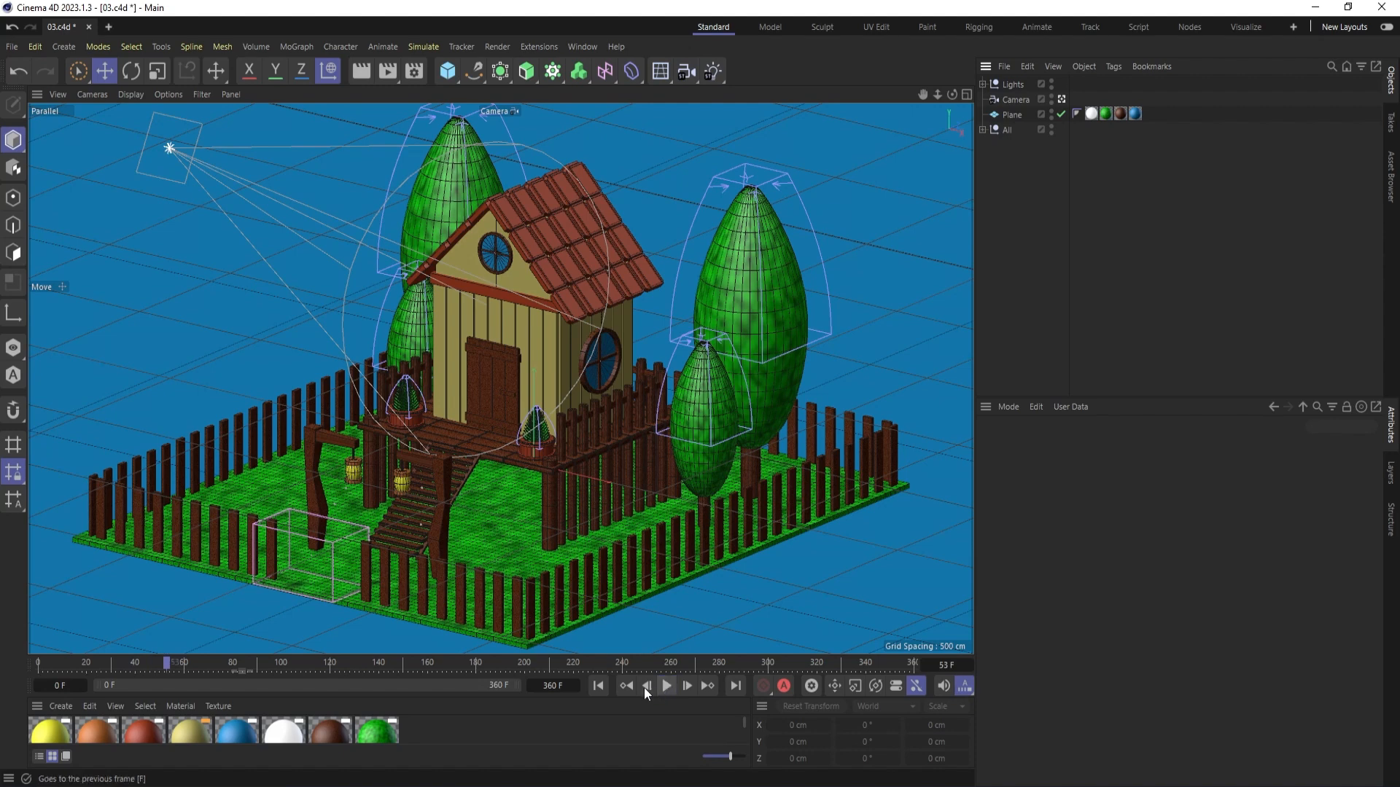
pyautogui.click(599, 686)
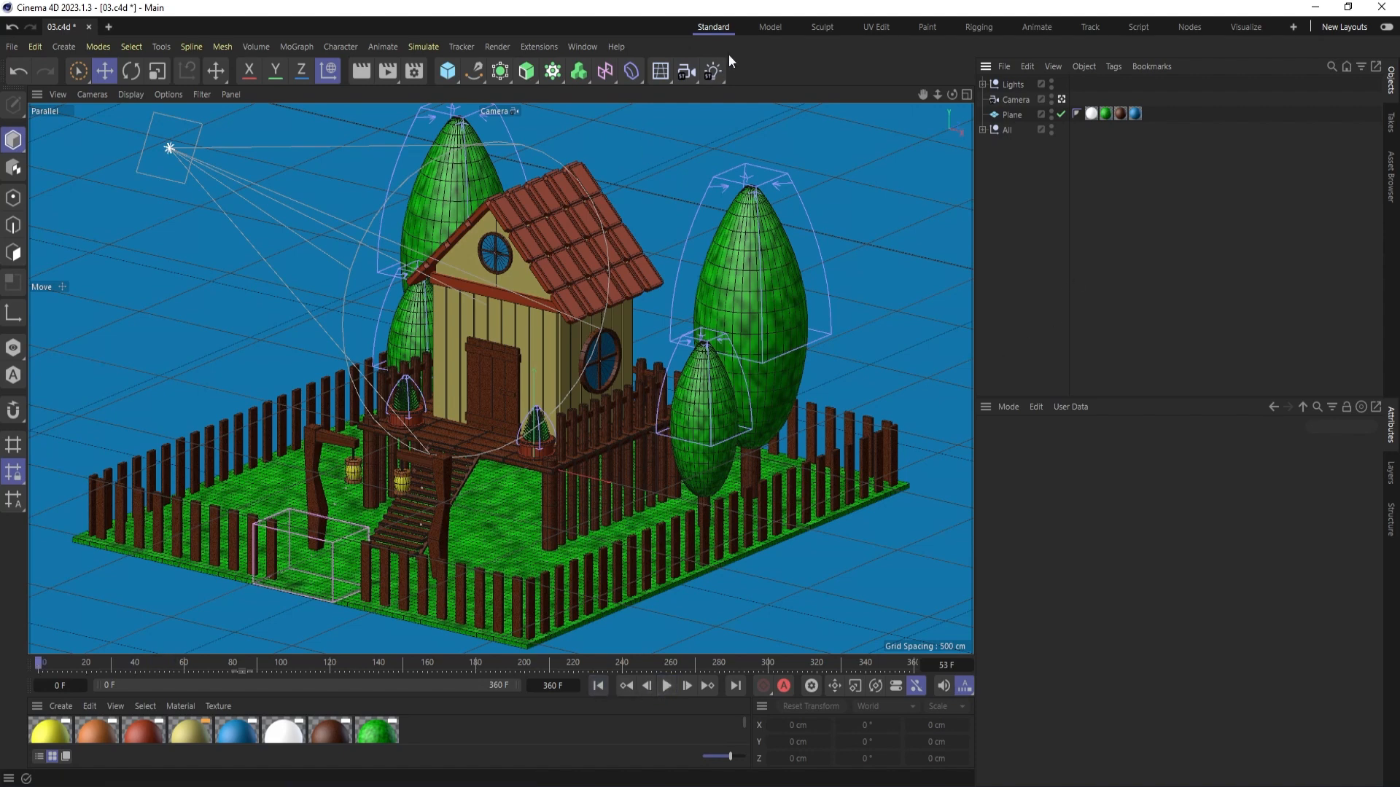
# - Freeze all of the Camera's transform coordinates
pyautogui.click(1023, 98)
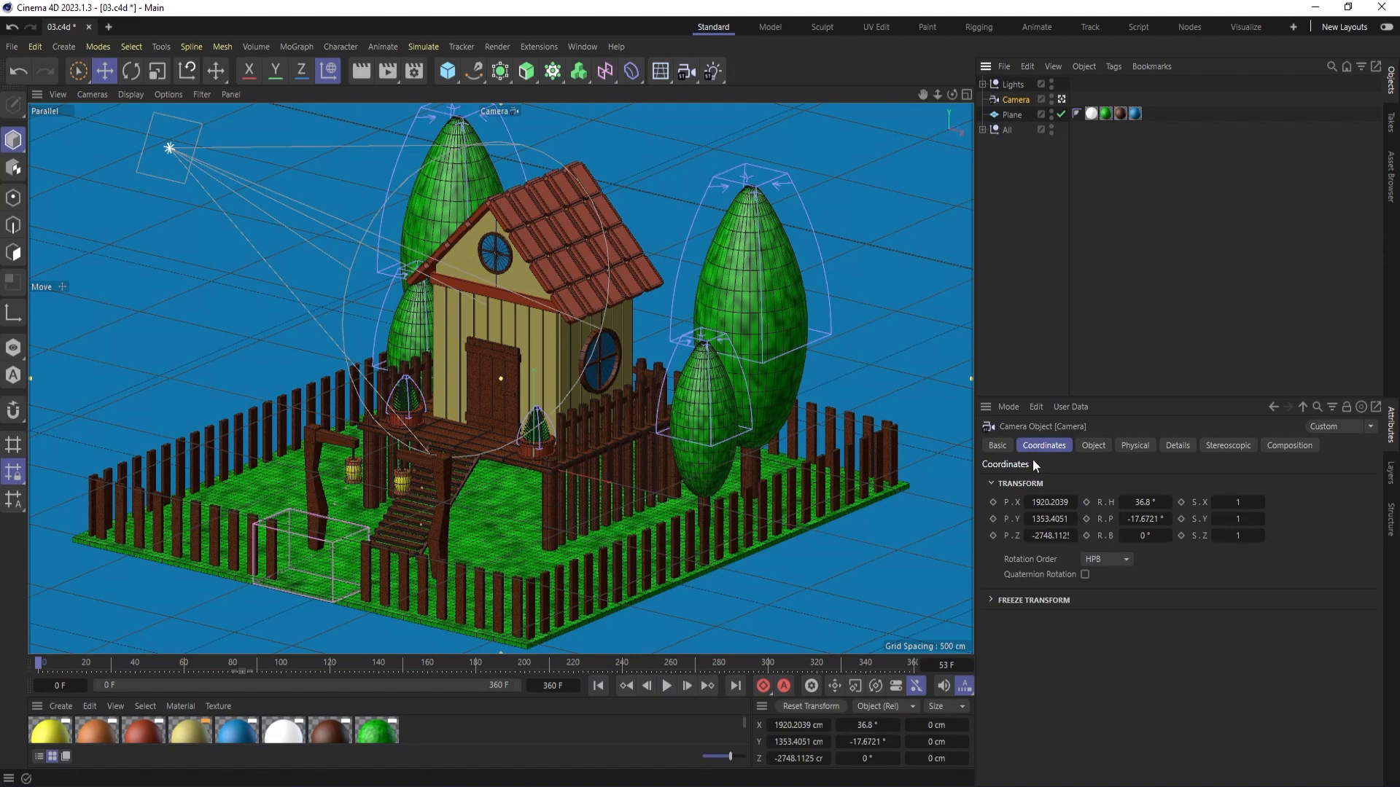
pyautogui.click(993, 601)
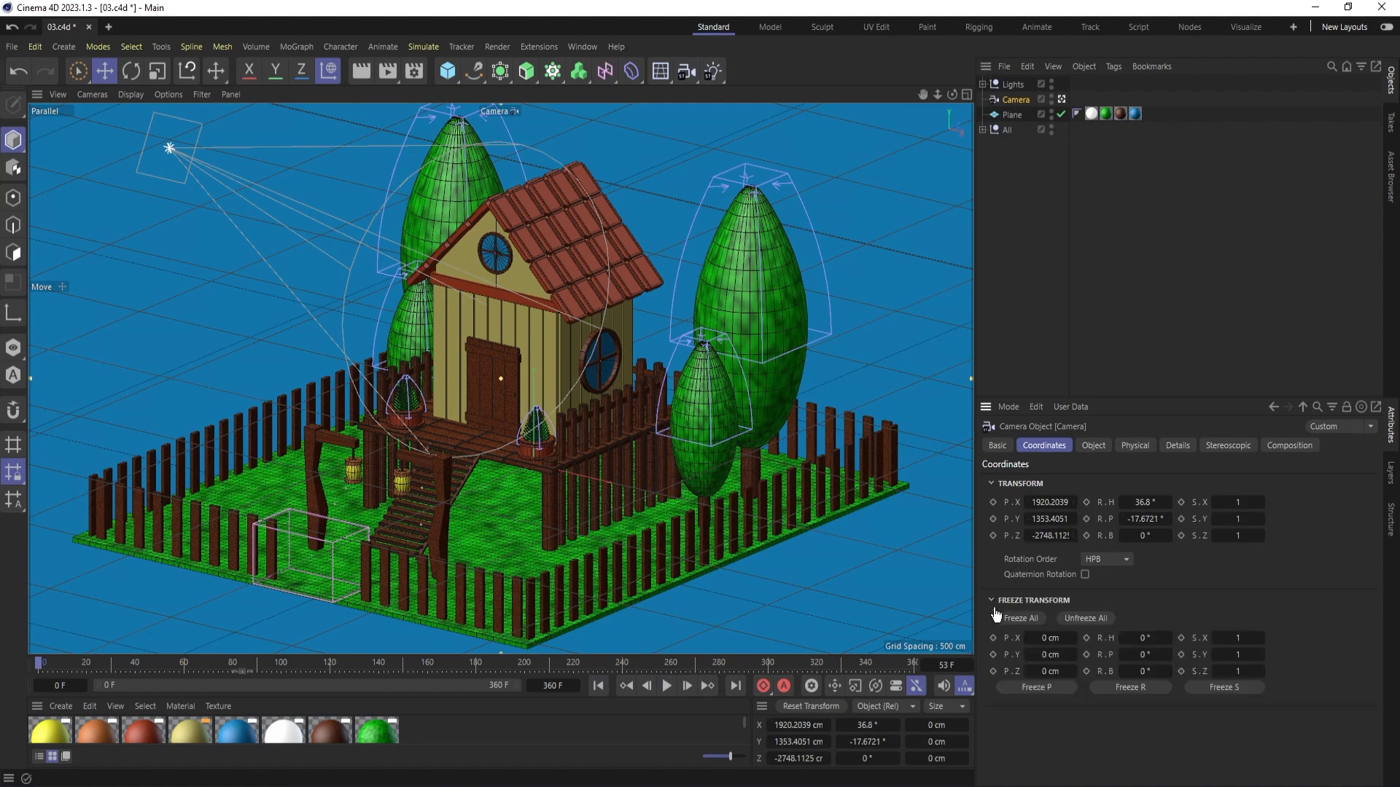
pyautogui.click(1026, 620)
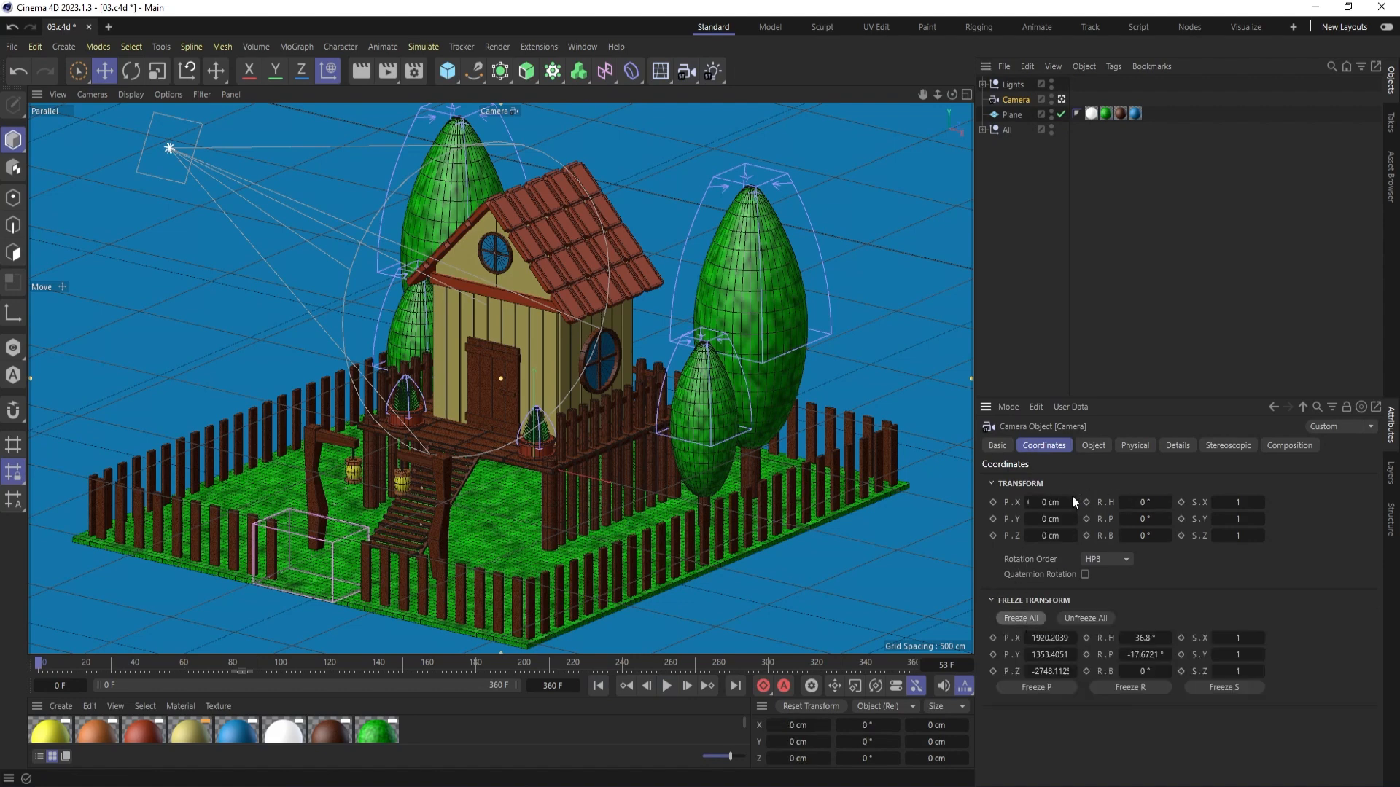
pyautogui.click(1040, 251)
# - Add a null and move it in the Top view to the house's centre, about X -306 cm and Z 355 cm
pyautogui.click(447, 72)
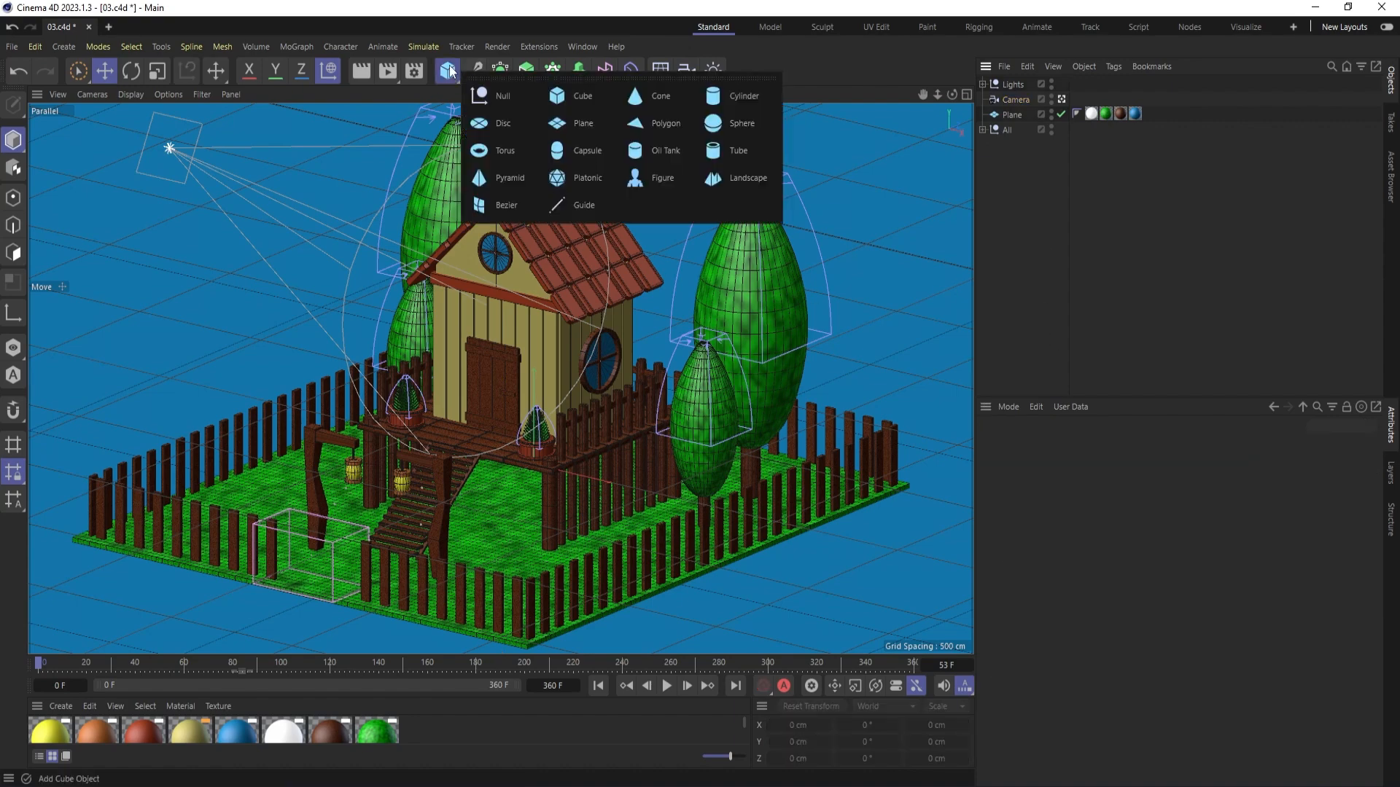
pyautogui.click(518, 101)
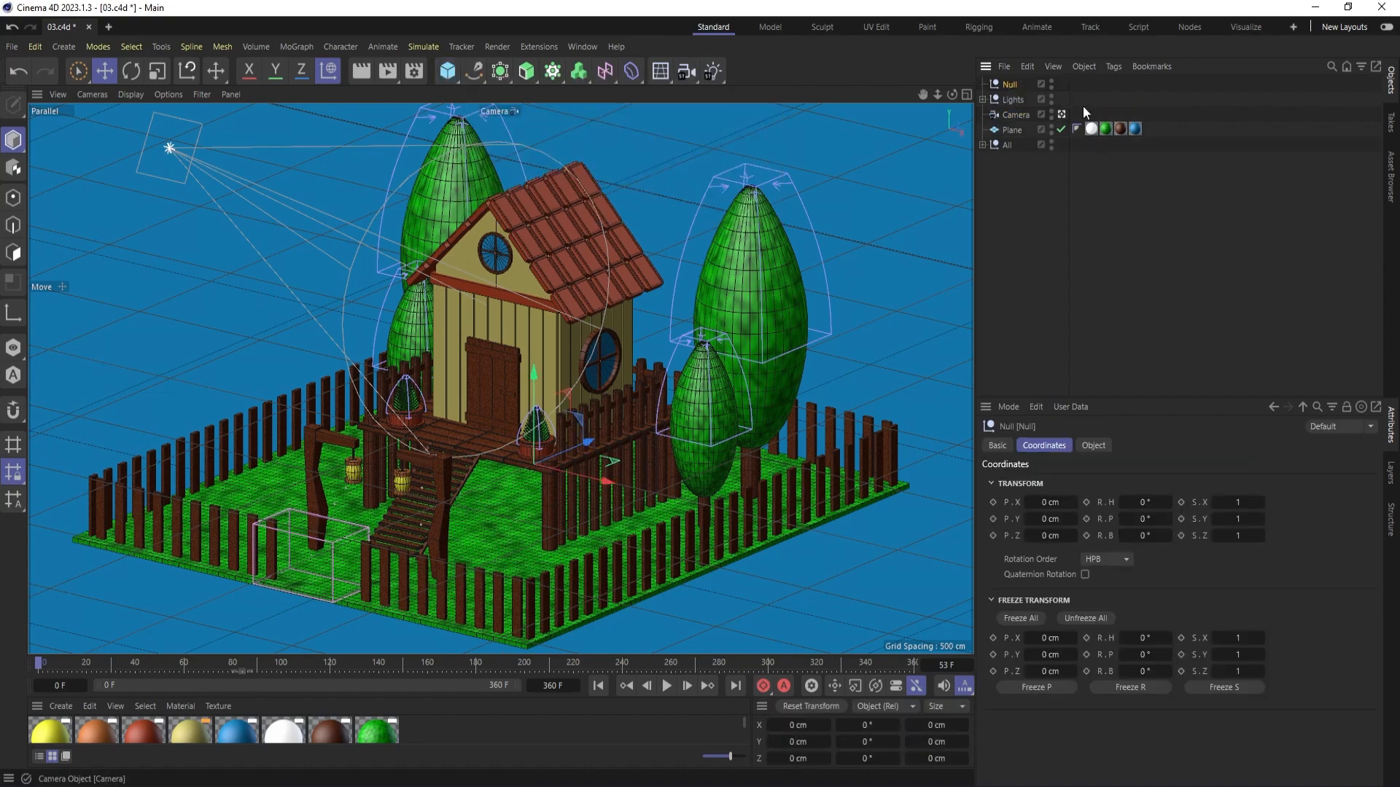
pyautogui.middleClick(881, 260)
pyautogui.middleClick(881, 260)
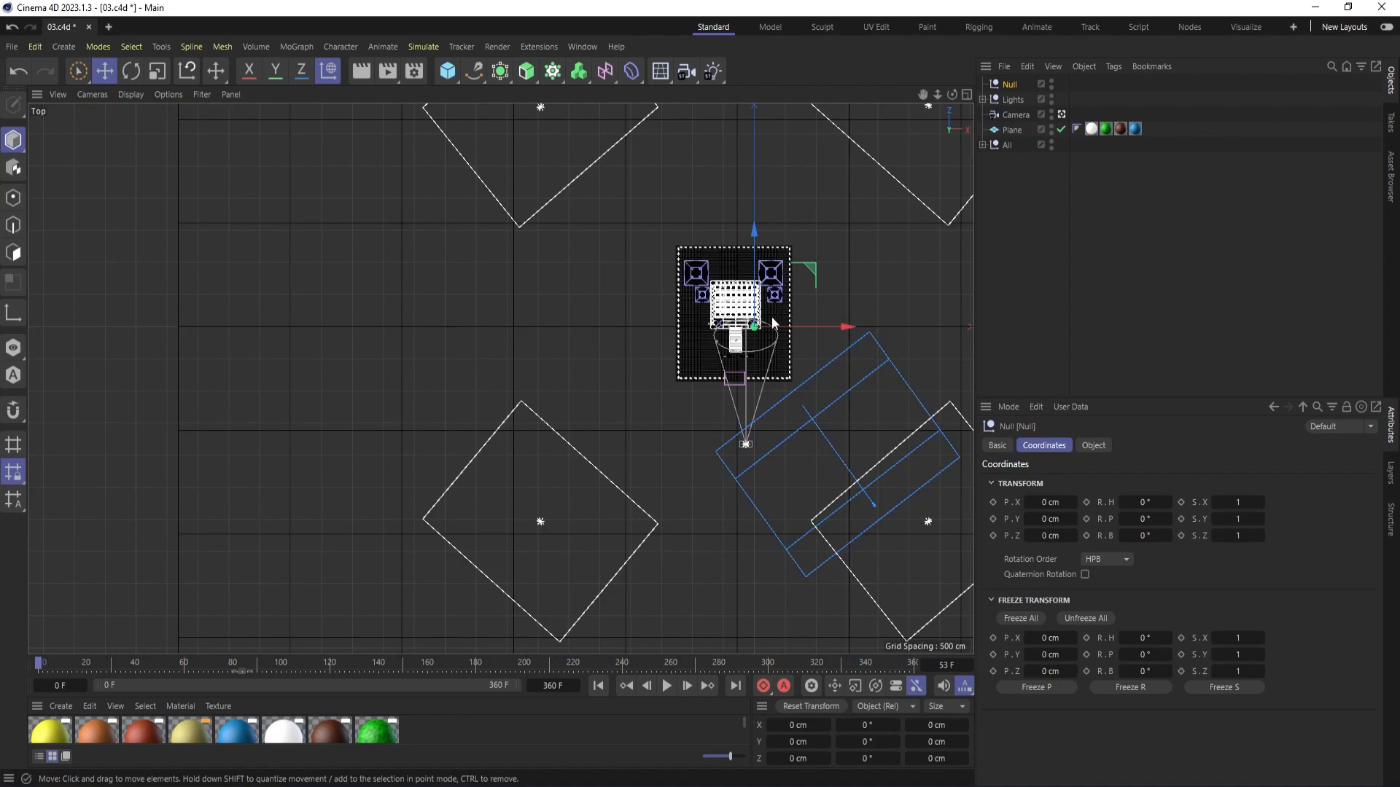
pyautogui.scroll(5, 772, 317)
pyautogui.moveTo(771, 316); pyautogui.dragTo(713, 221)
pyautogui.middleClick(713, 220)
pyautogui.middleClick(355, 260)
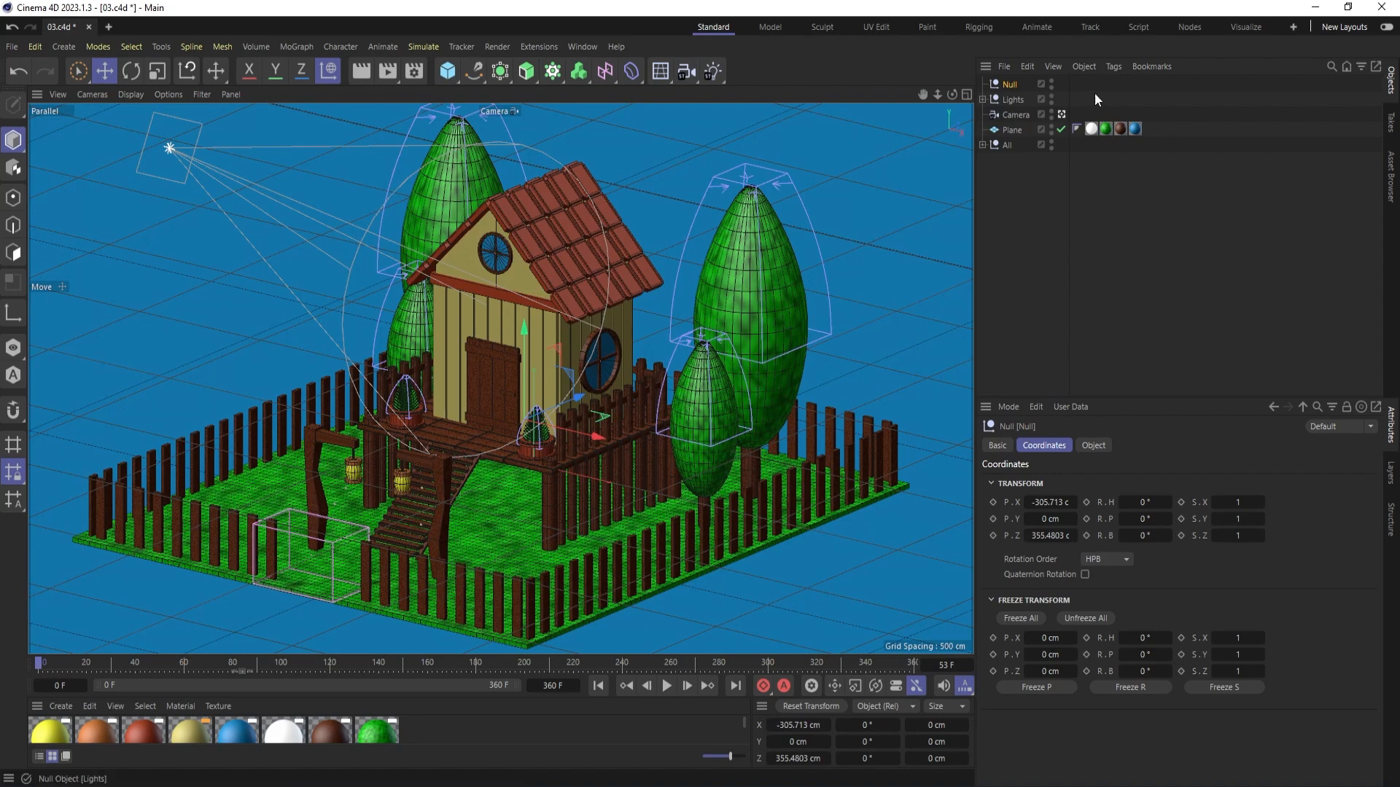
# - Make the Camera a child of the new null and rename the null Cam controller
pyautogui.click(1009, 116)
pyautogui.moveTo(1011, 109); pyautogui.dragTo(1007, 88)
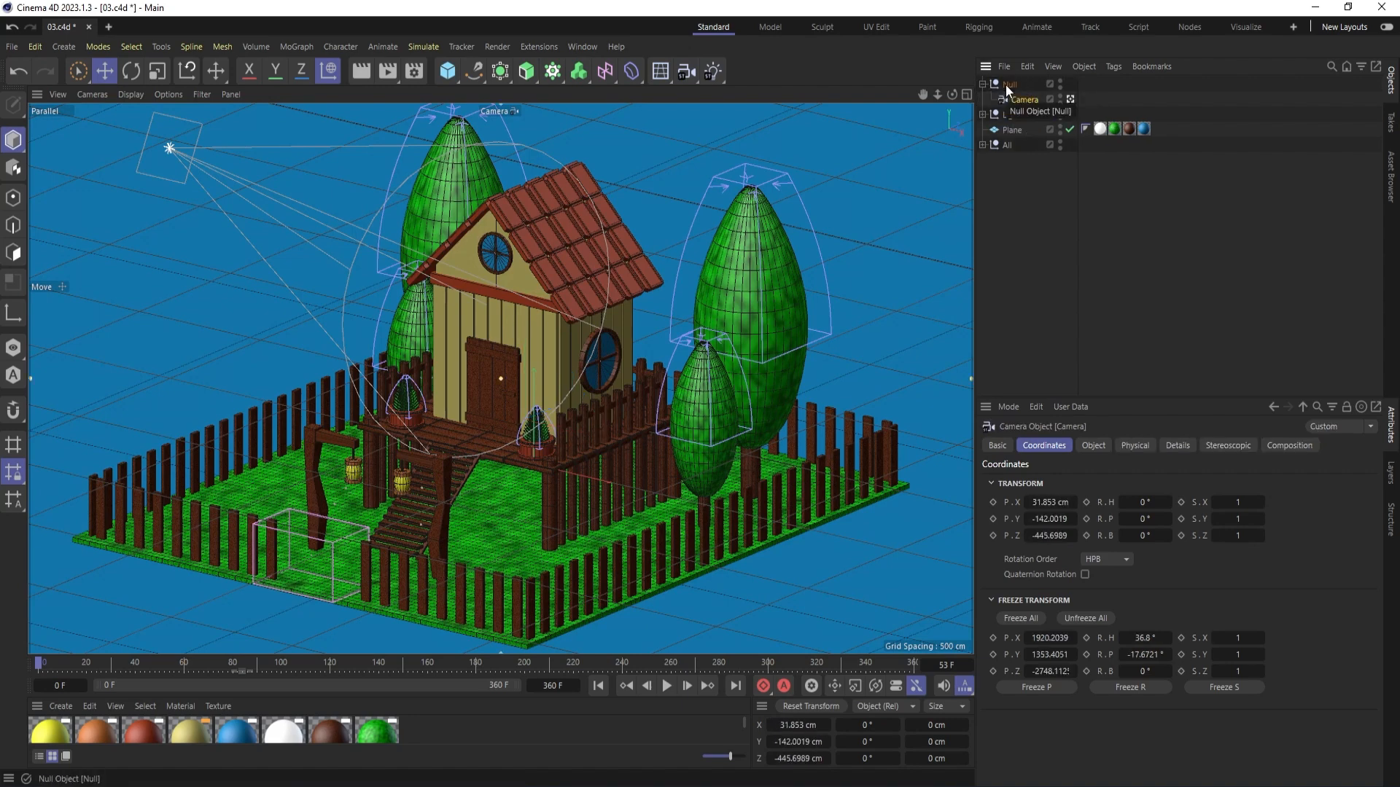
pyautogui.click(1007, 87)
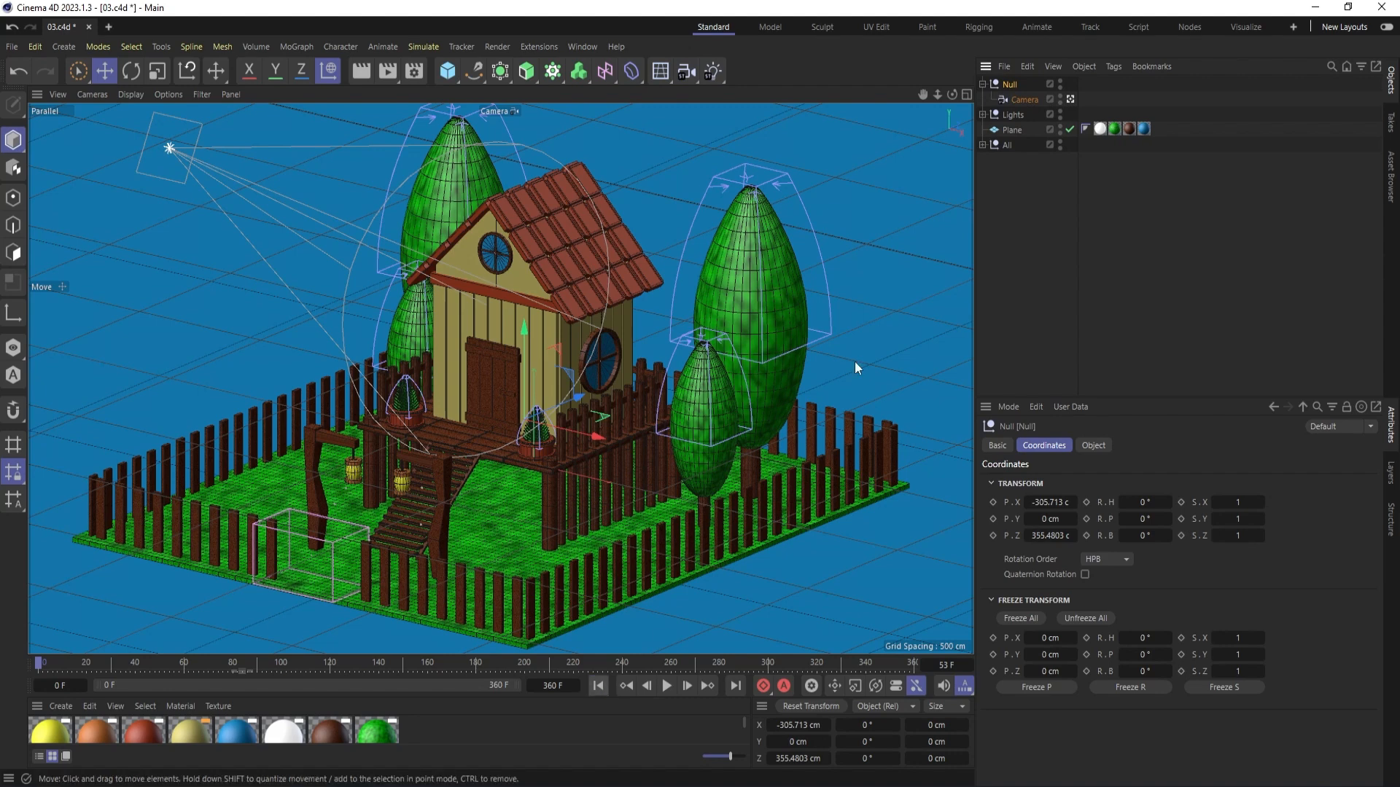
pyautogui.doubleClick(1012, 84)
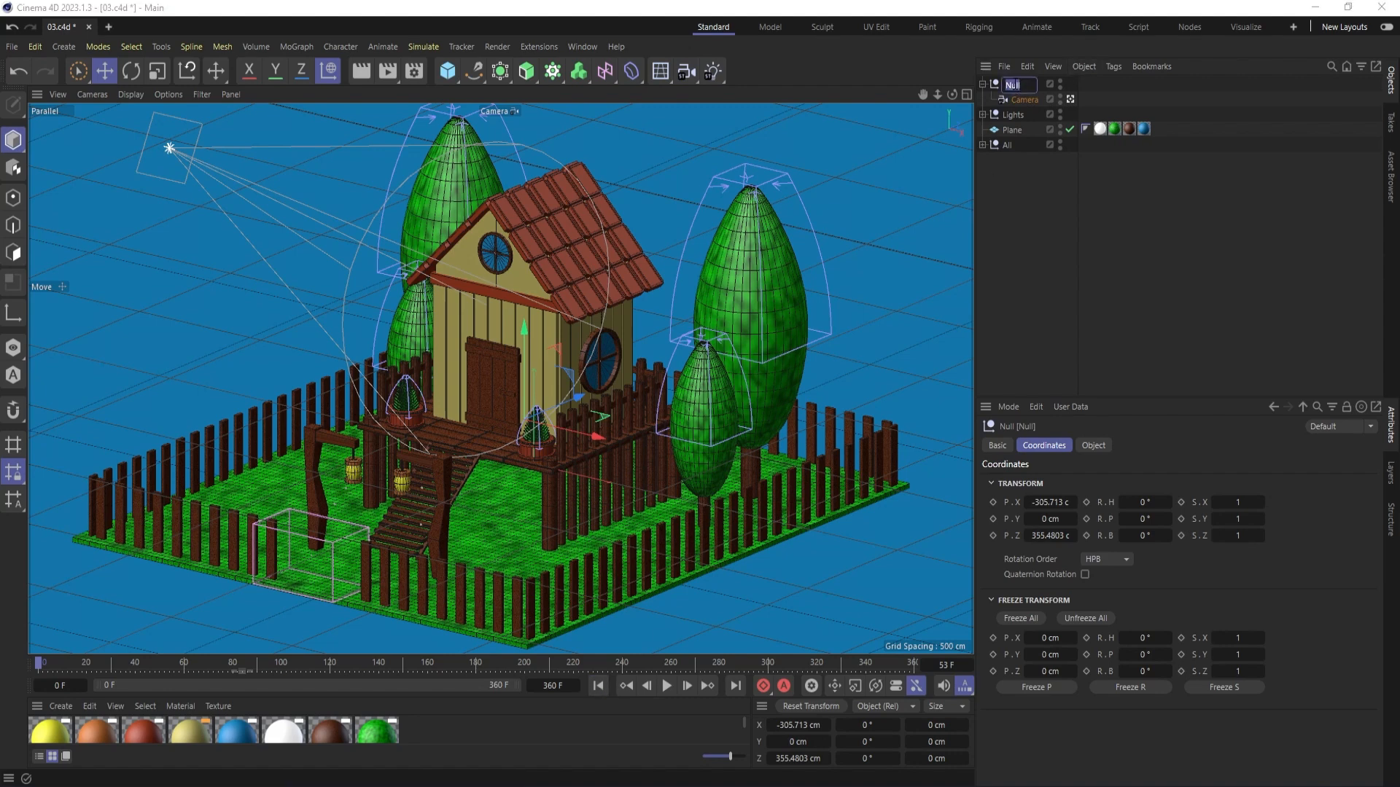
pyautogui.write('Cam cont')
pyautogui.press('Return')
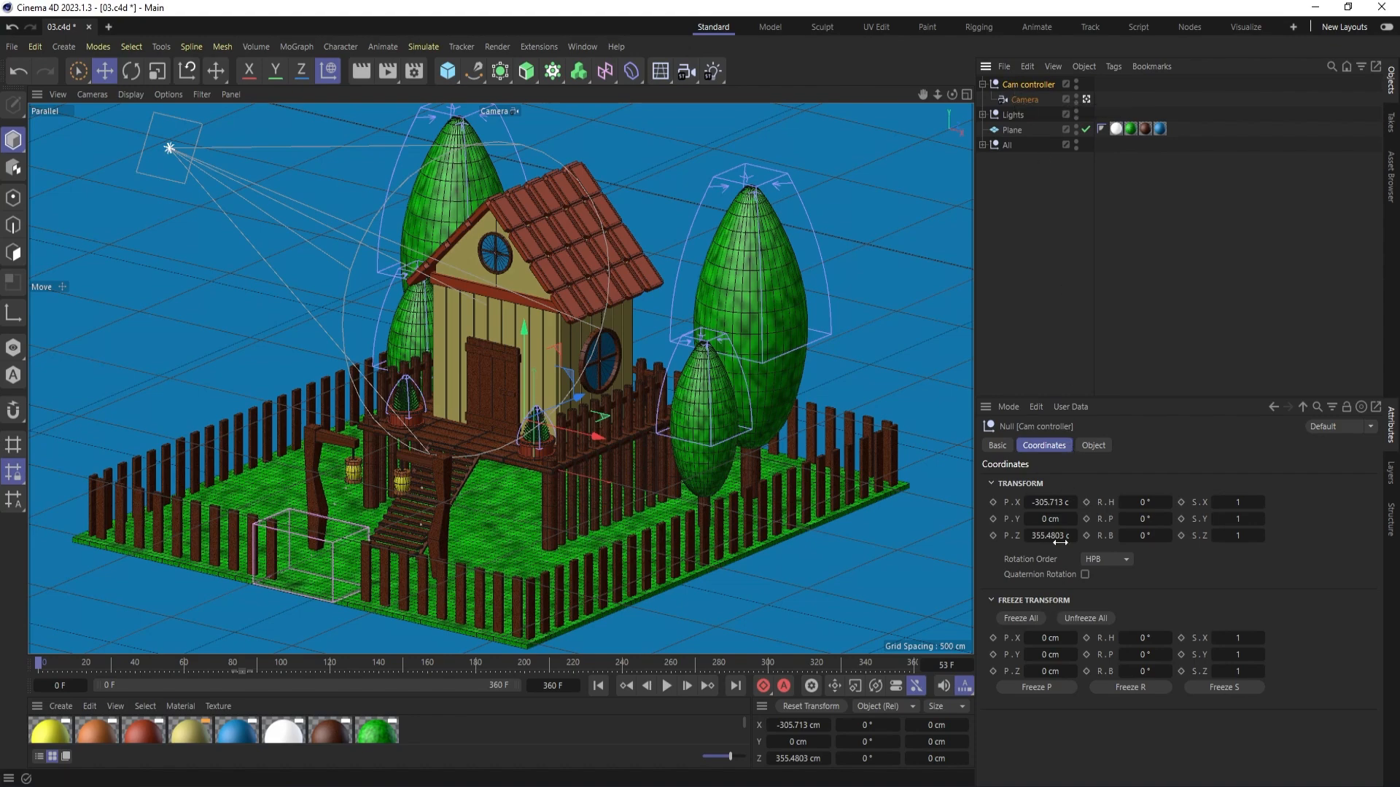
# - Keyframe the Cam controller's heading rotation (R.H) at -8° on frame 0 and 4° on frame 360
pyautogui.moveTo(1144, 507); pyautogui.dragTo(1149, 504)
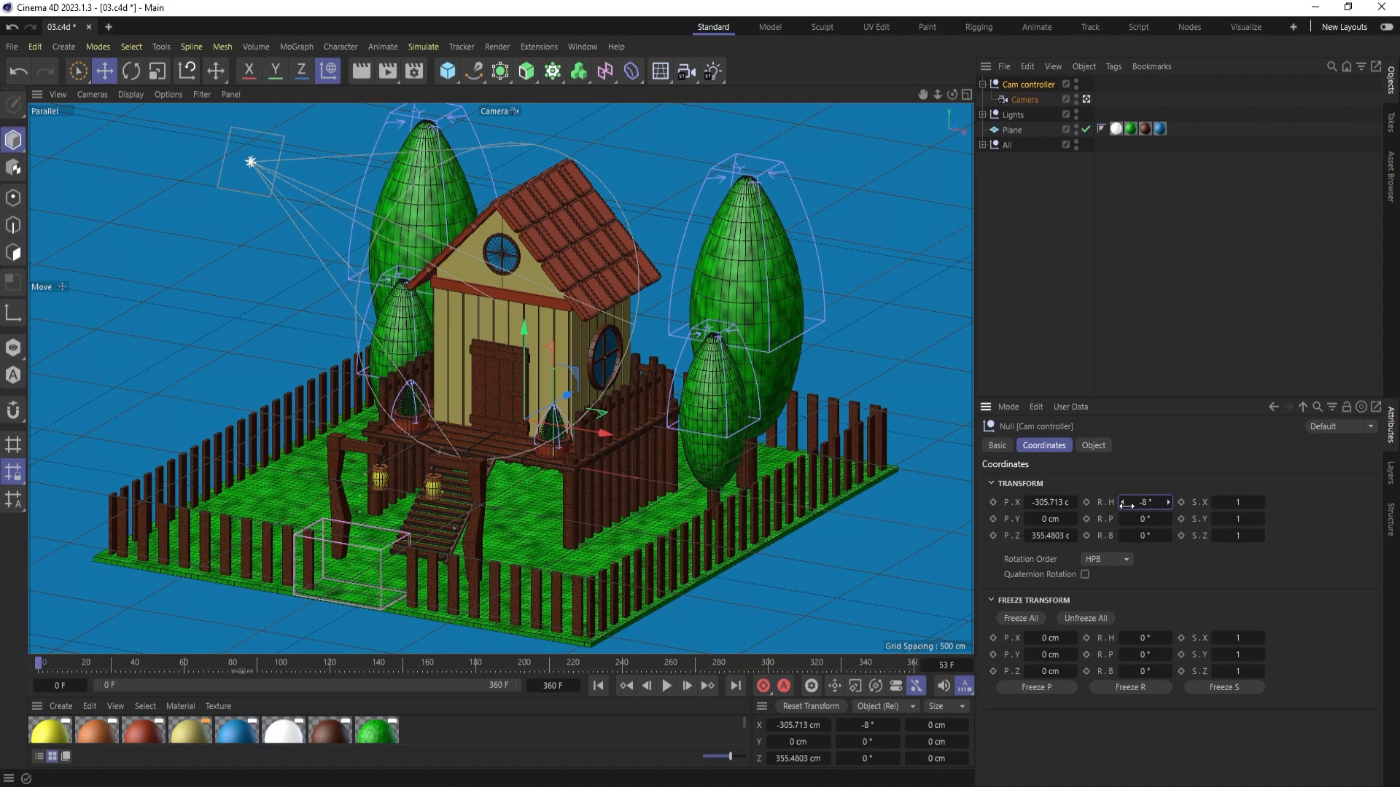
pyautogui.click(1085, 502)
pyautogui.click(908, 663)
pyautogui.doubleClick(1148, 503)
pyautogui.write('4')
pyautogui.press('Return')
pyautogui.click(1087, 503)
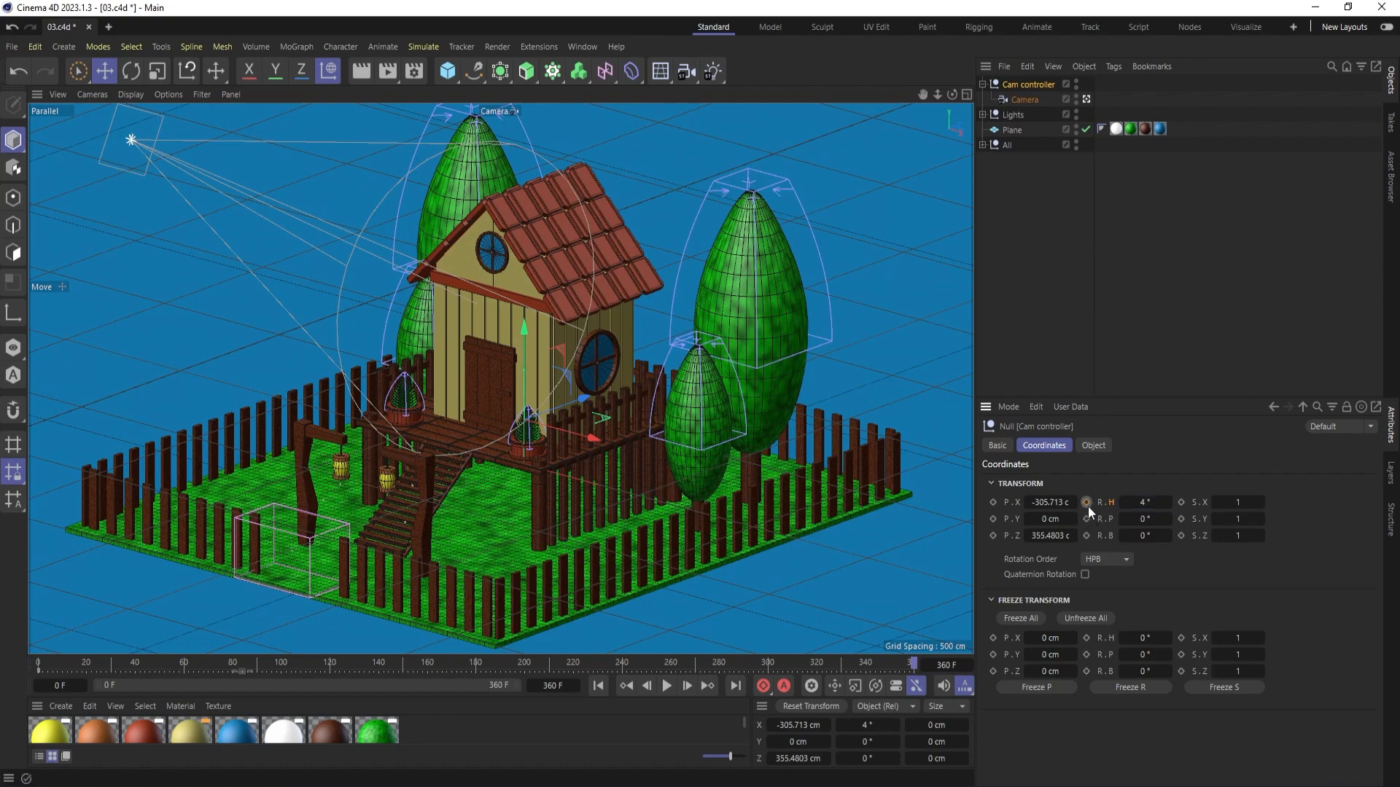
# - Play back the camera rotation from the start and change the controller's heading to 8° at frame 360
pyautogui.click(596, 687)
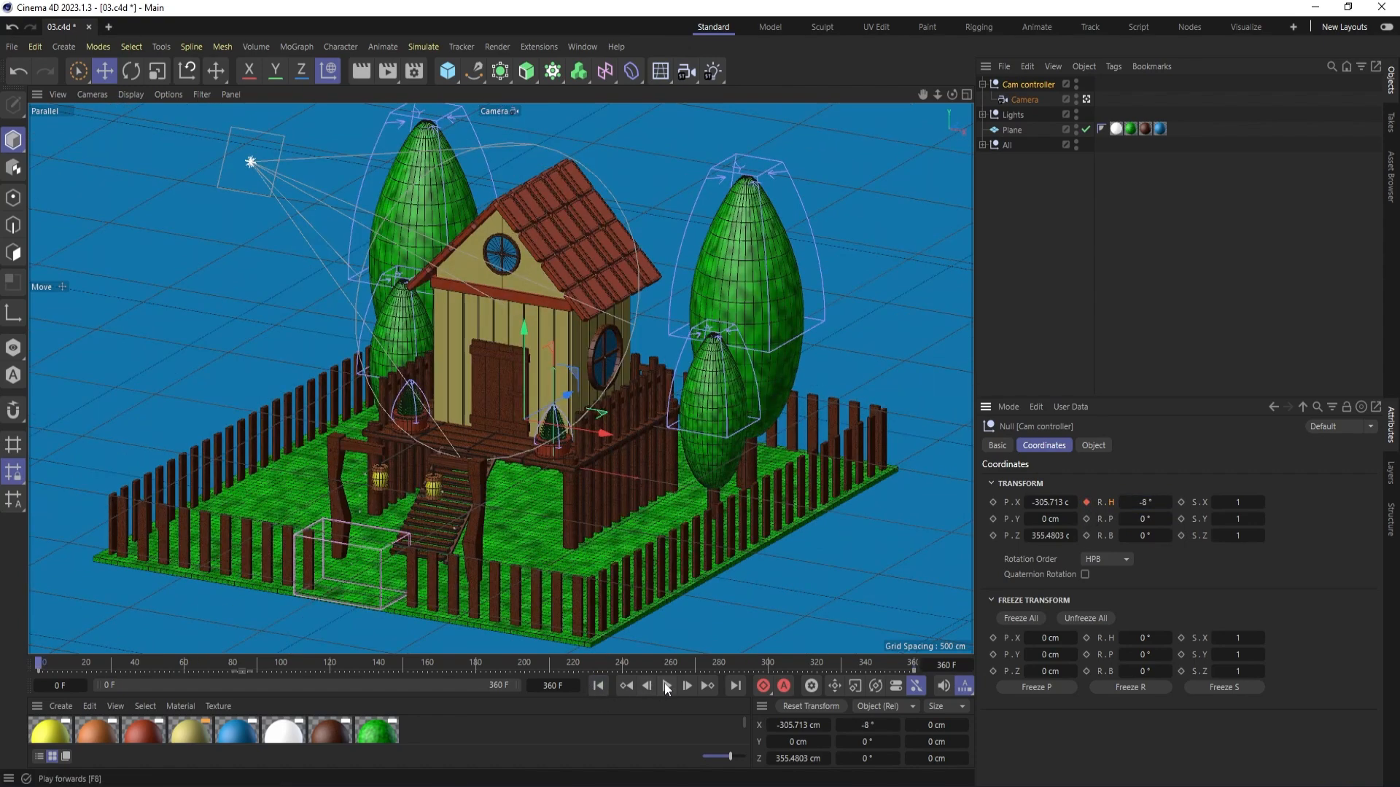
pyautogui.click(666, 687)
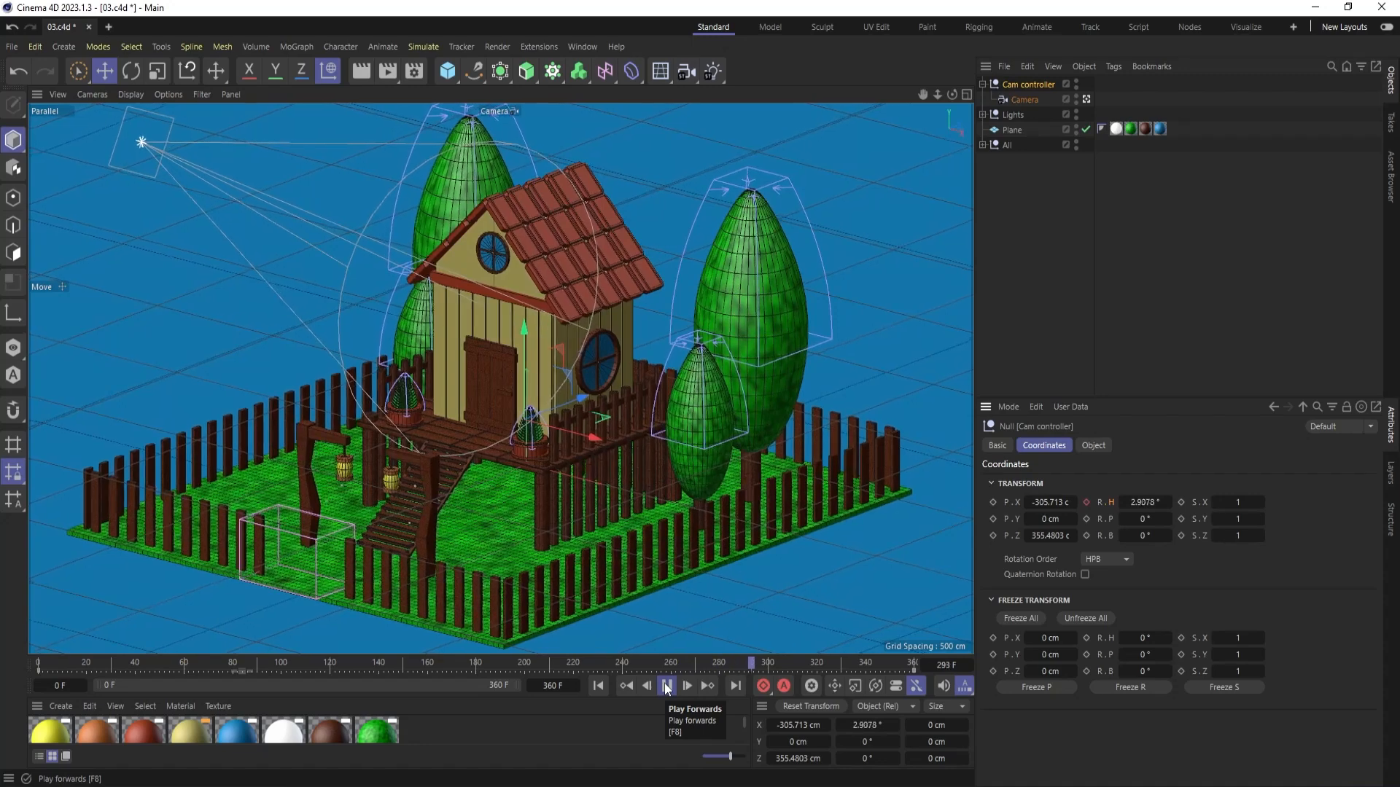
pyautogui.click(667, 687)
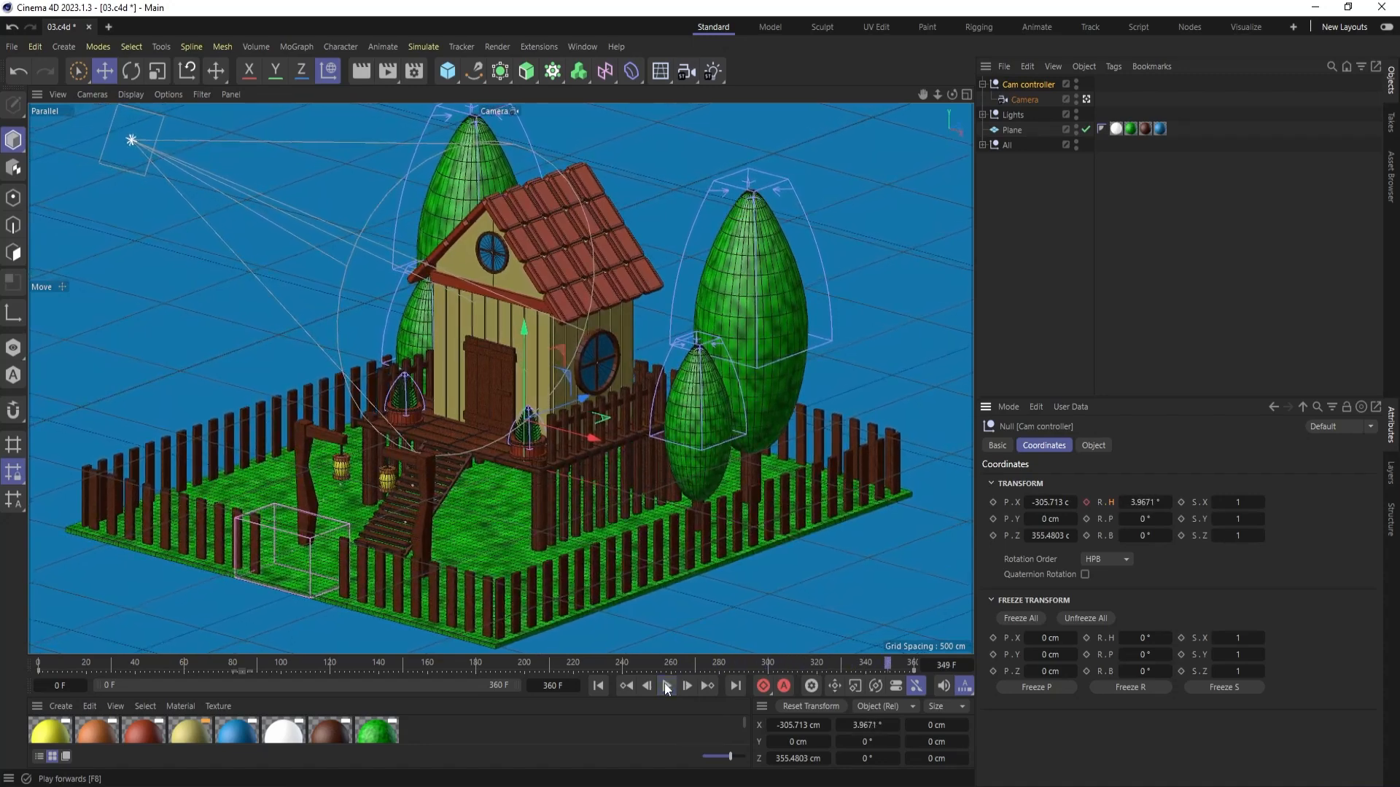
pyautogui.click(912, 663)
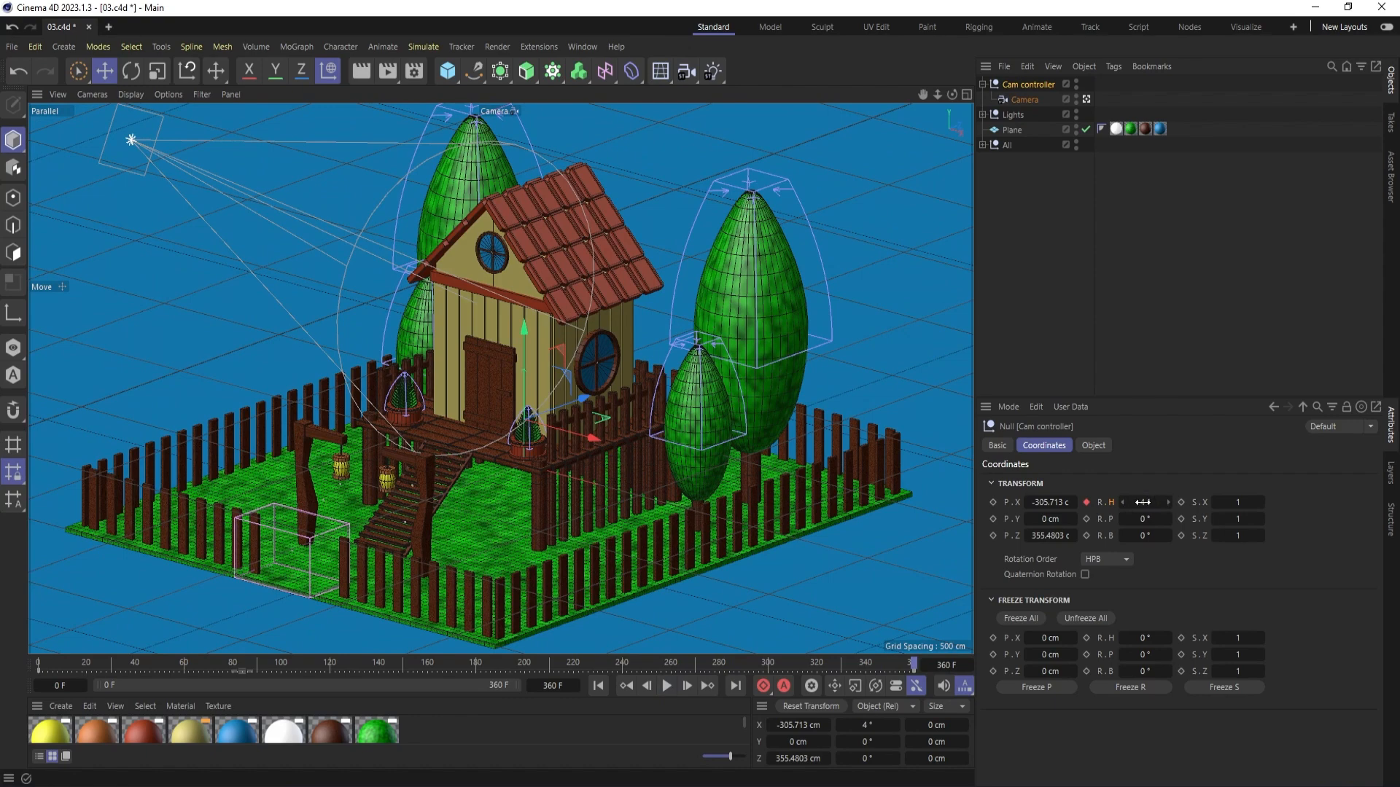
pyautogui.moveTo(1142, 502); pyautogui.dragTo(1149, 502)
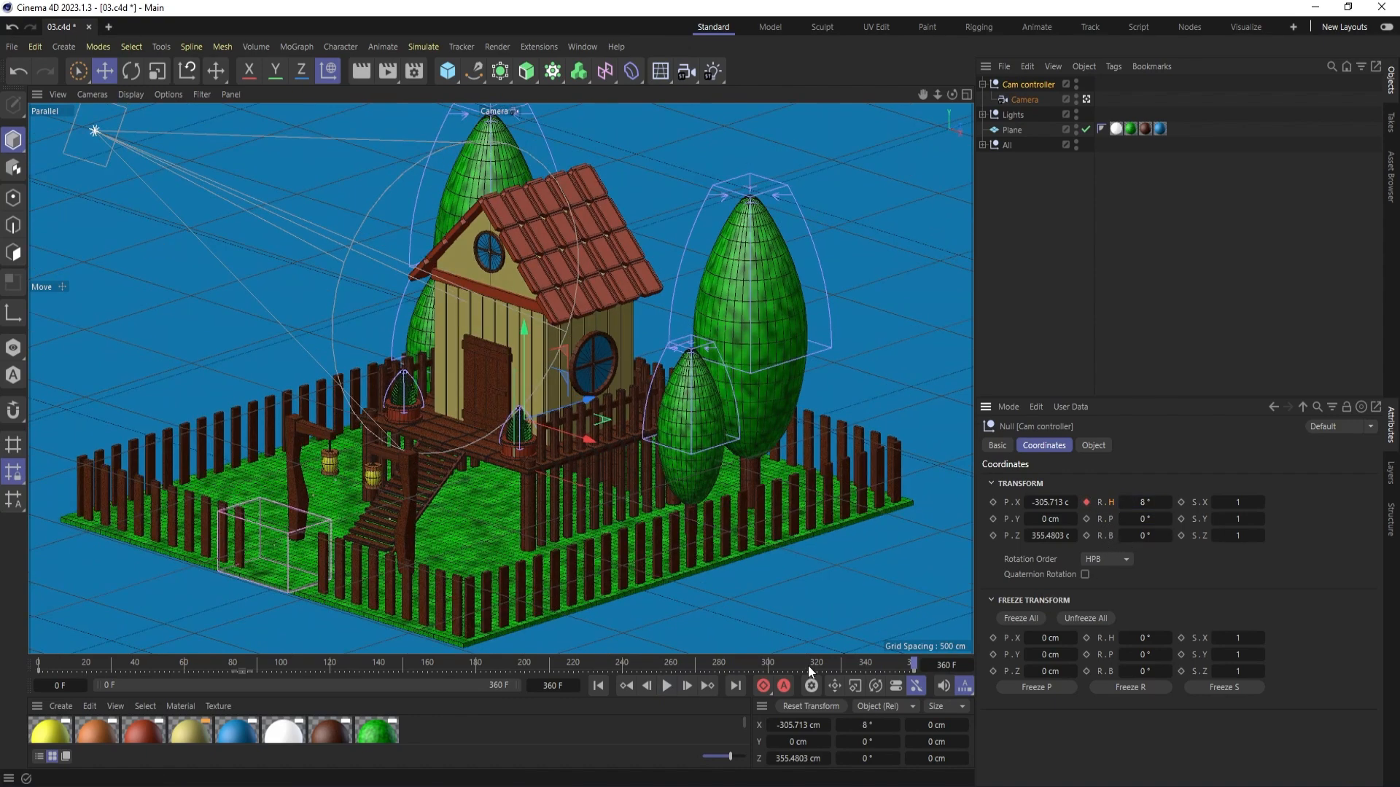
pyautogui.moveTo(808, 665); pyautogui.dragTo(665, 672)
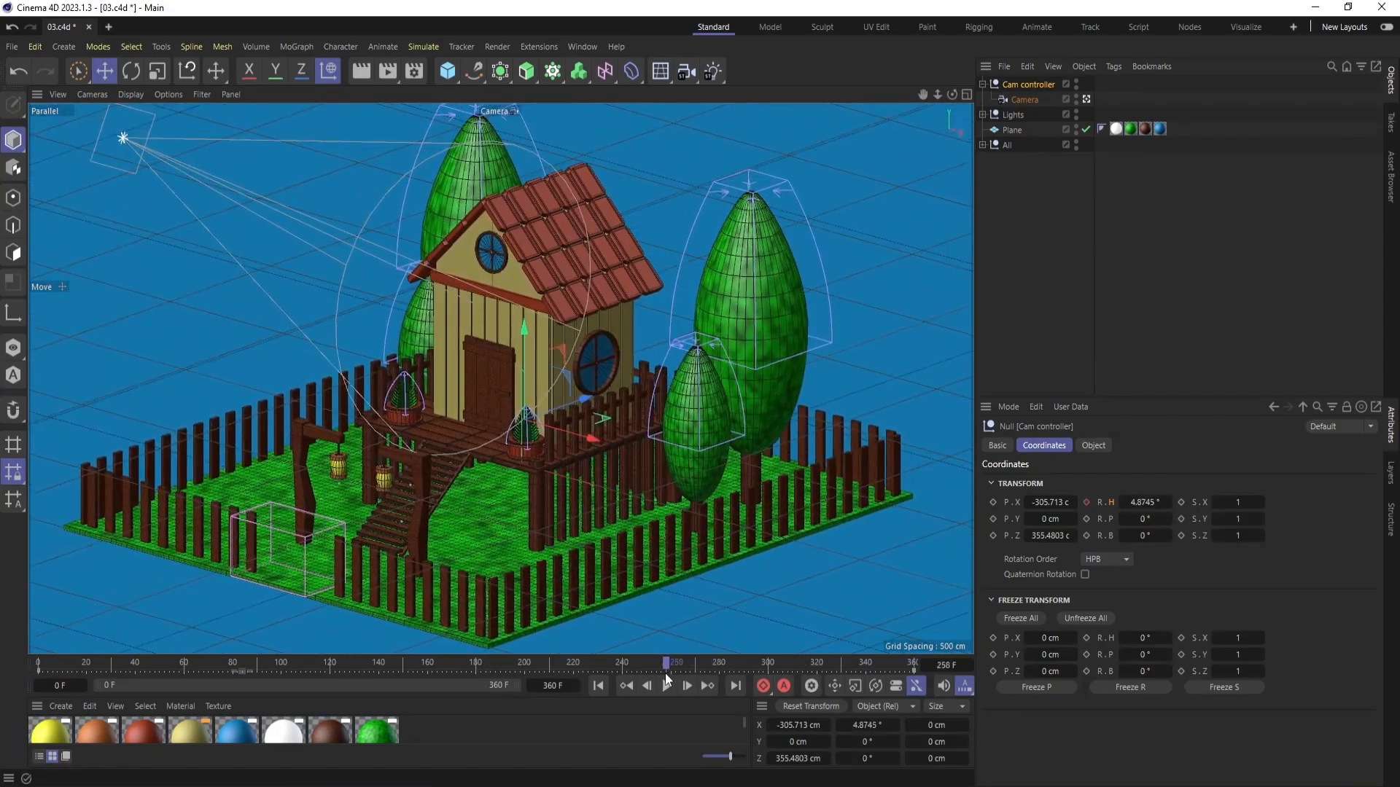
# - Show the F-curve of the Cam controller's heading rotation
pyautogui.rightClick(1103, 501)
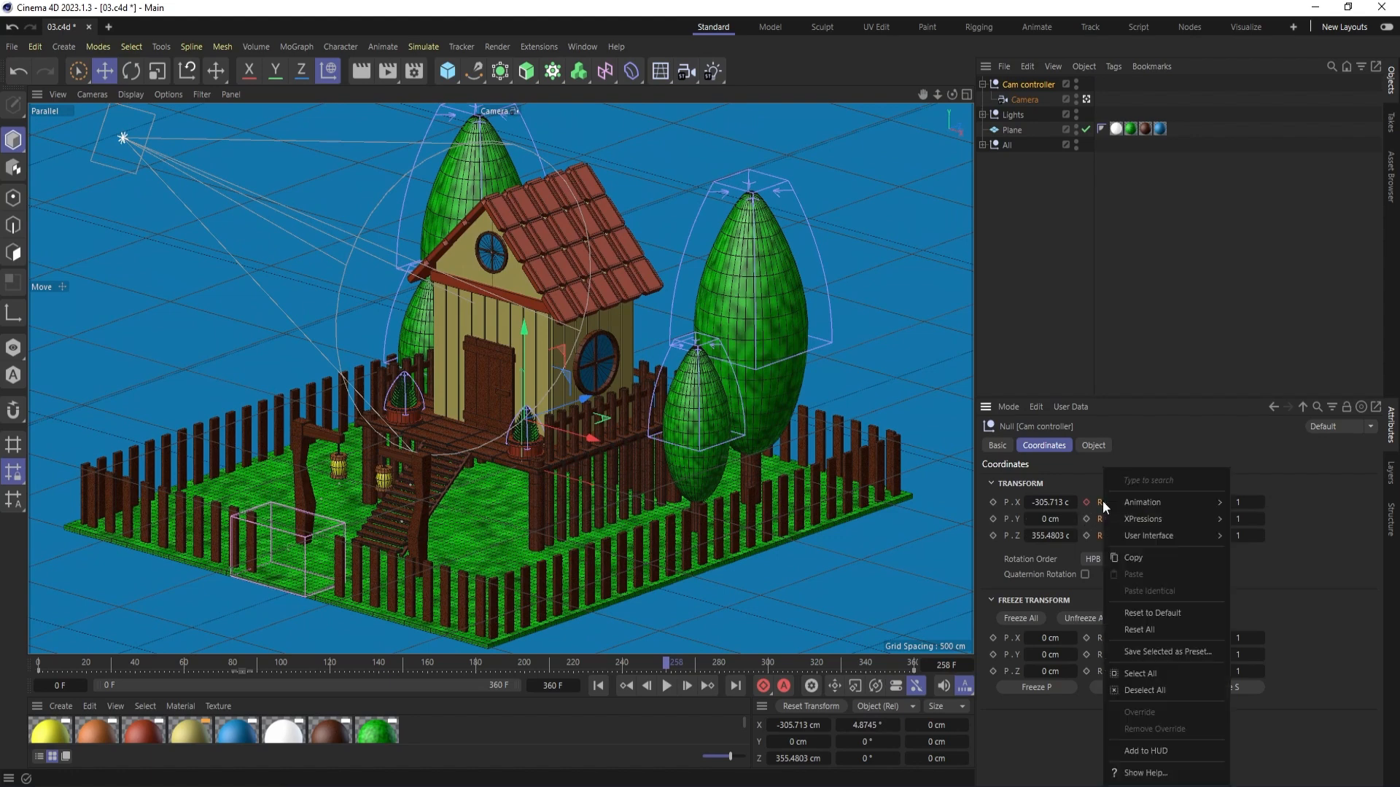
pyautogui.moveTo(1127, 505)
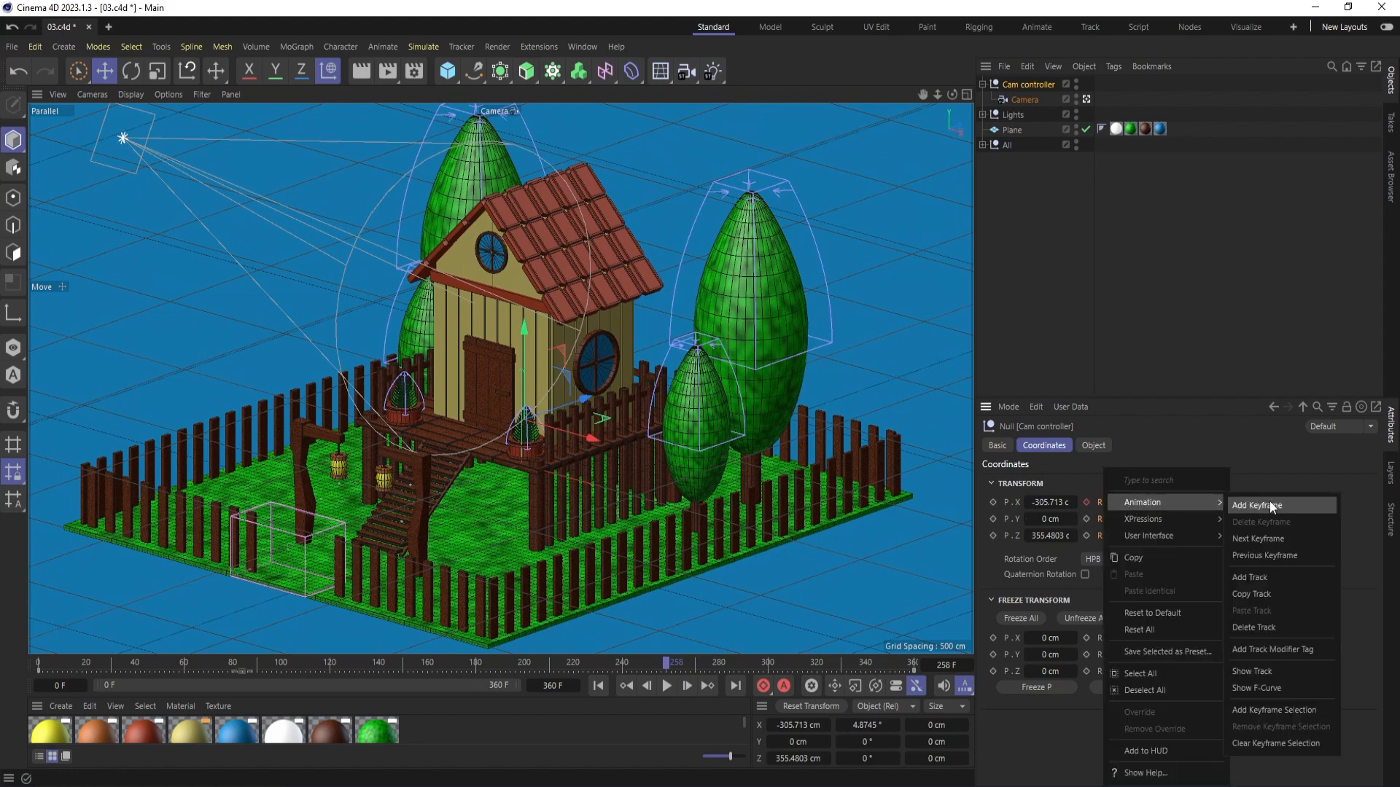
pyautogui.click(1253, 688)
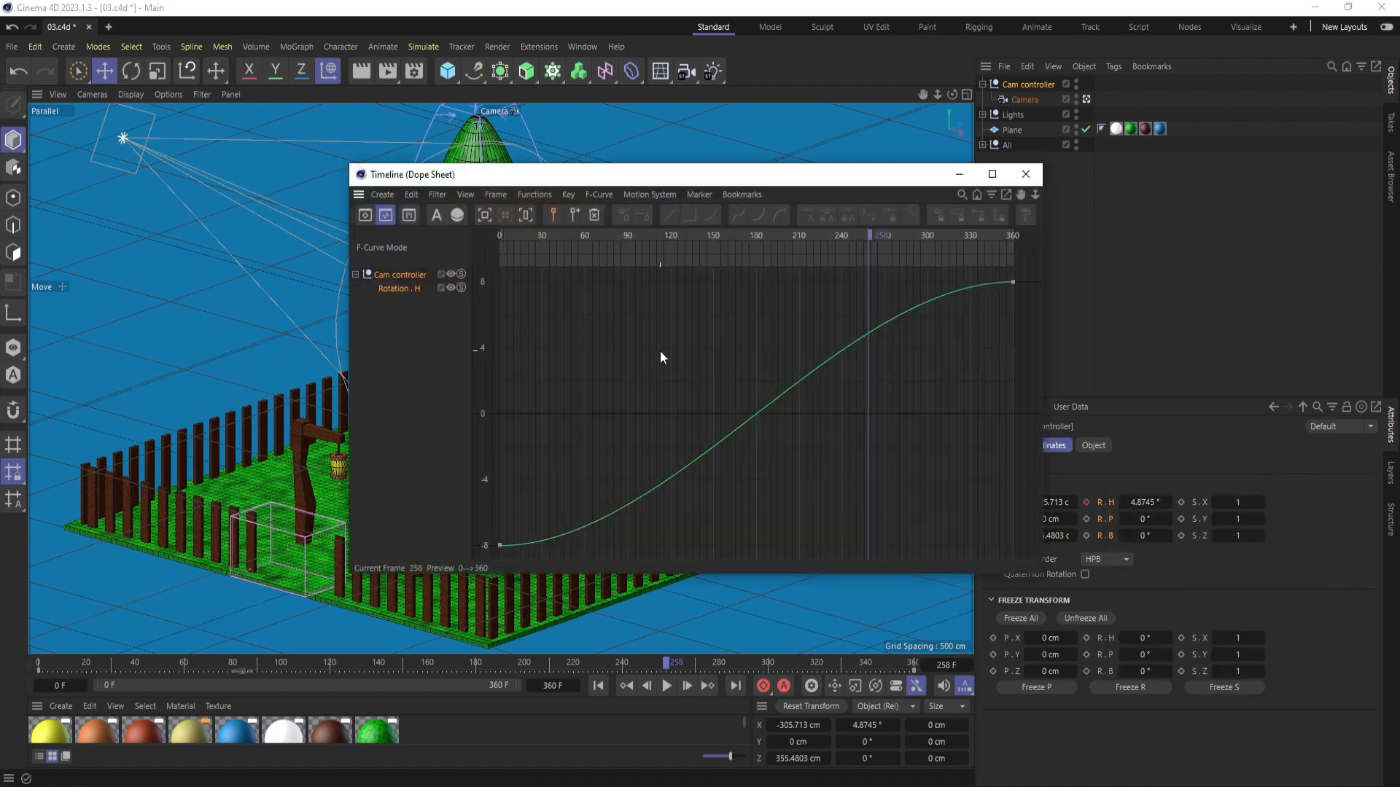
# - Change both heading rotation keys on the Cam controller's F-curve to linear interpolation
pyautogui.moveTo(472, 662); pyautogui.dragTo(262, 662)
pyautogui.moveTo(627, 245); pyautogui.dragTo(788, 264)
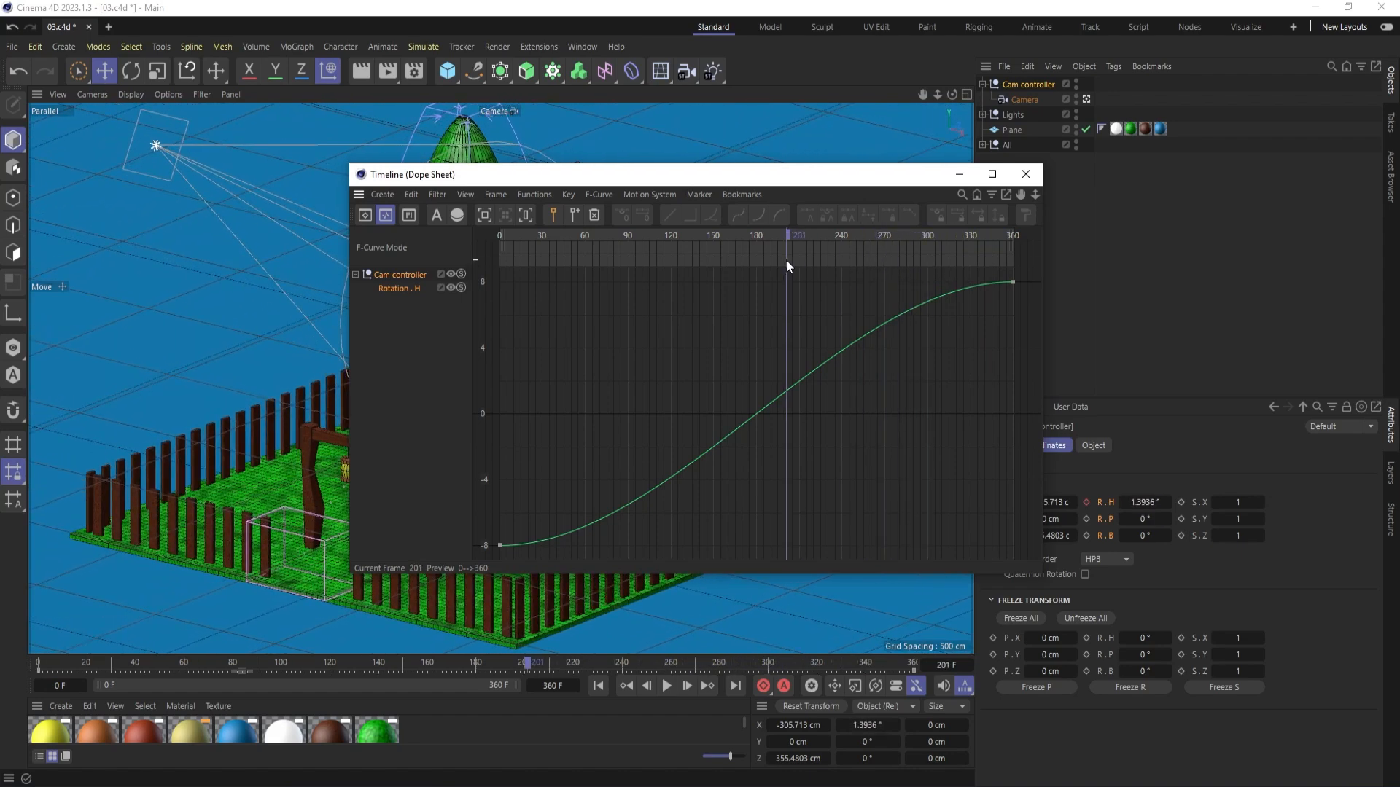
pyautogui.click(406, 287)
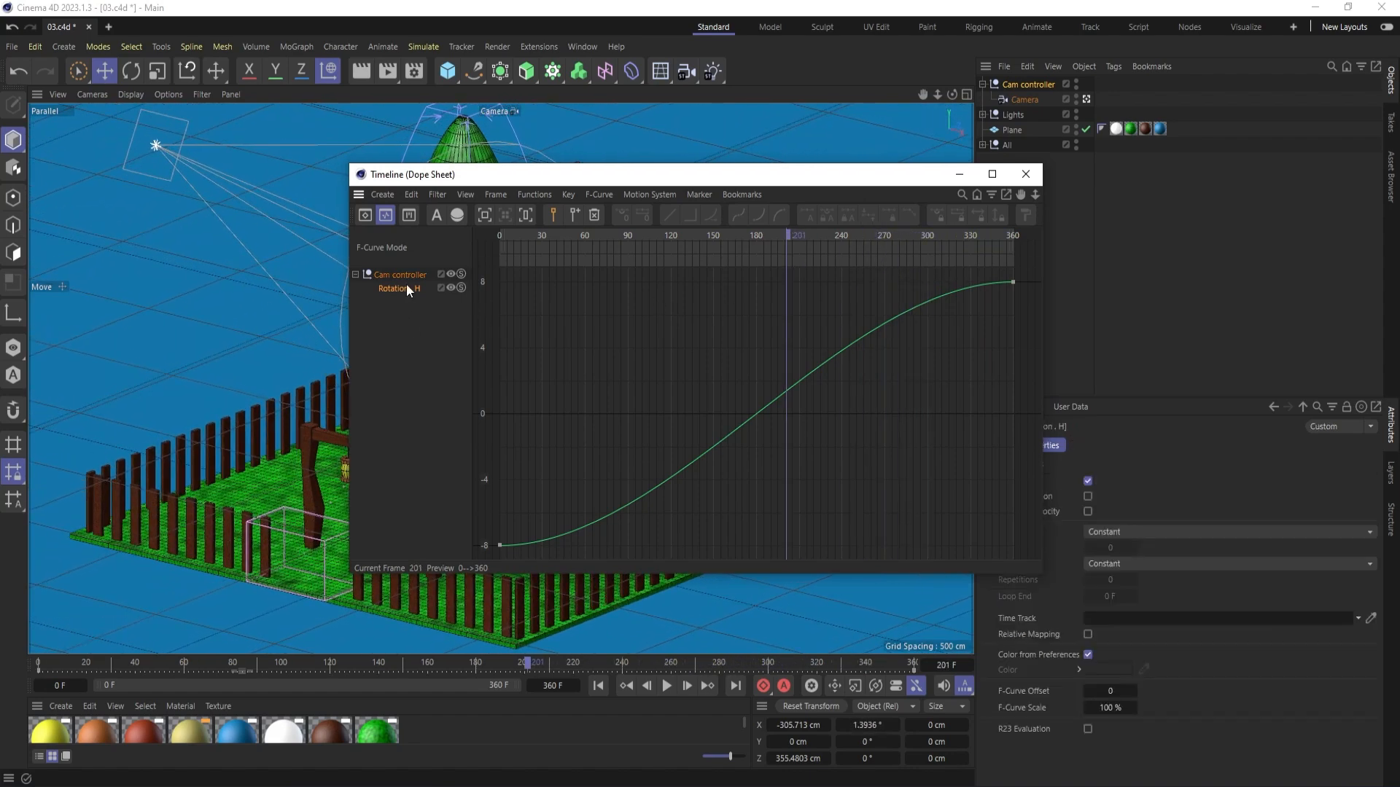
pyautogui.click(545, 364)
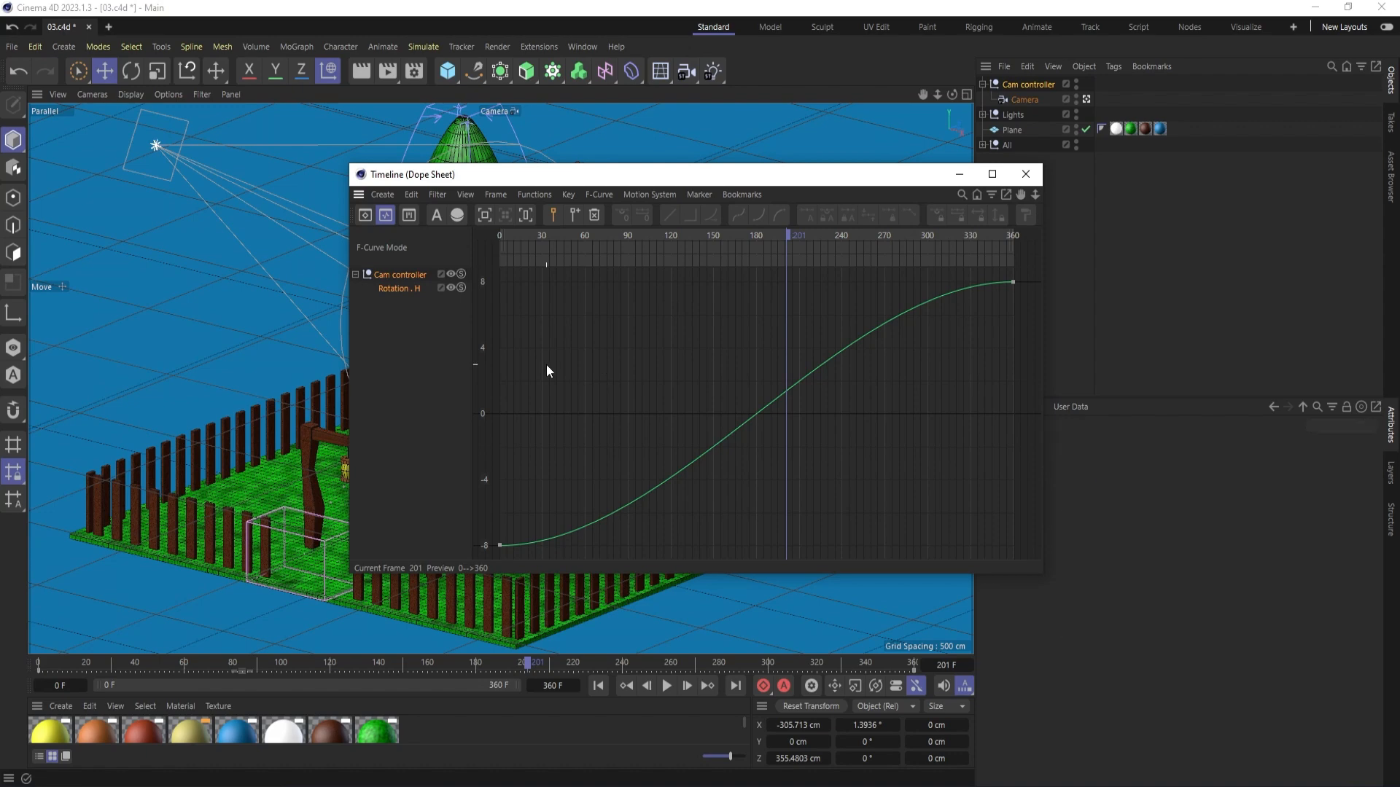
pyautogui.hotkey('ctrl', 'a')
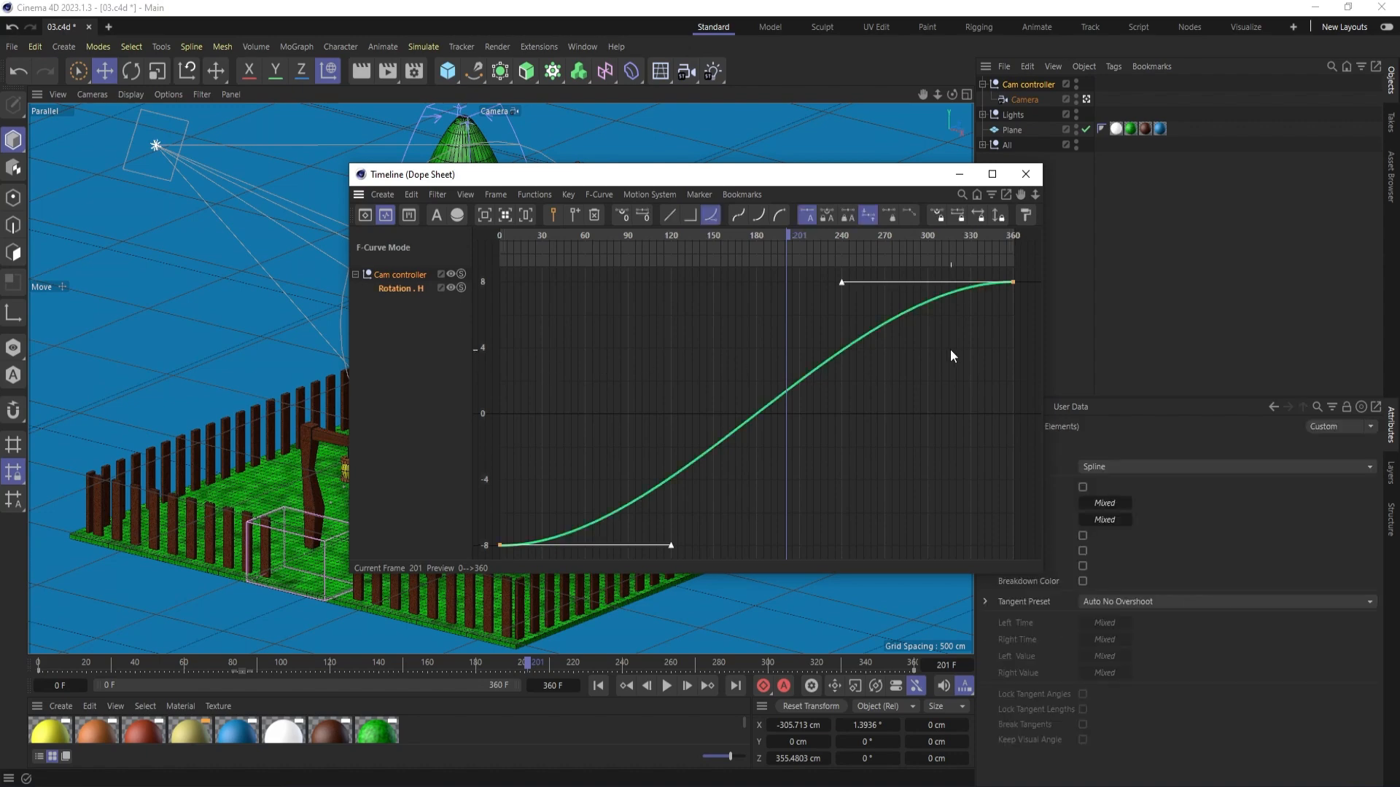
pyautogui.click(665, 218)
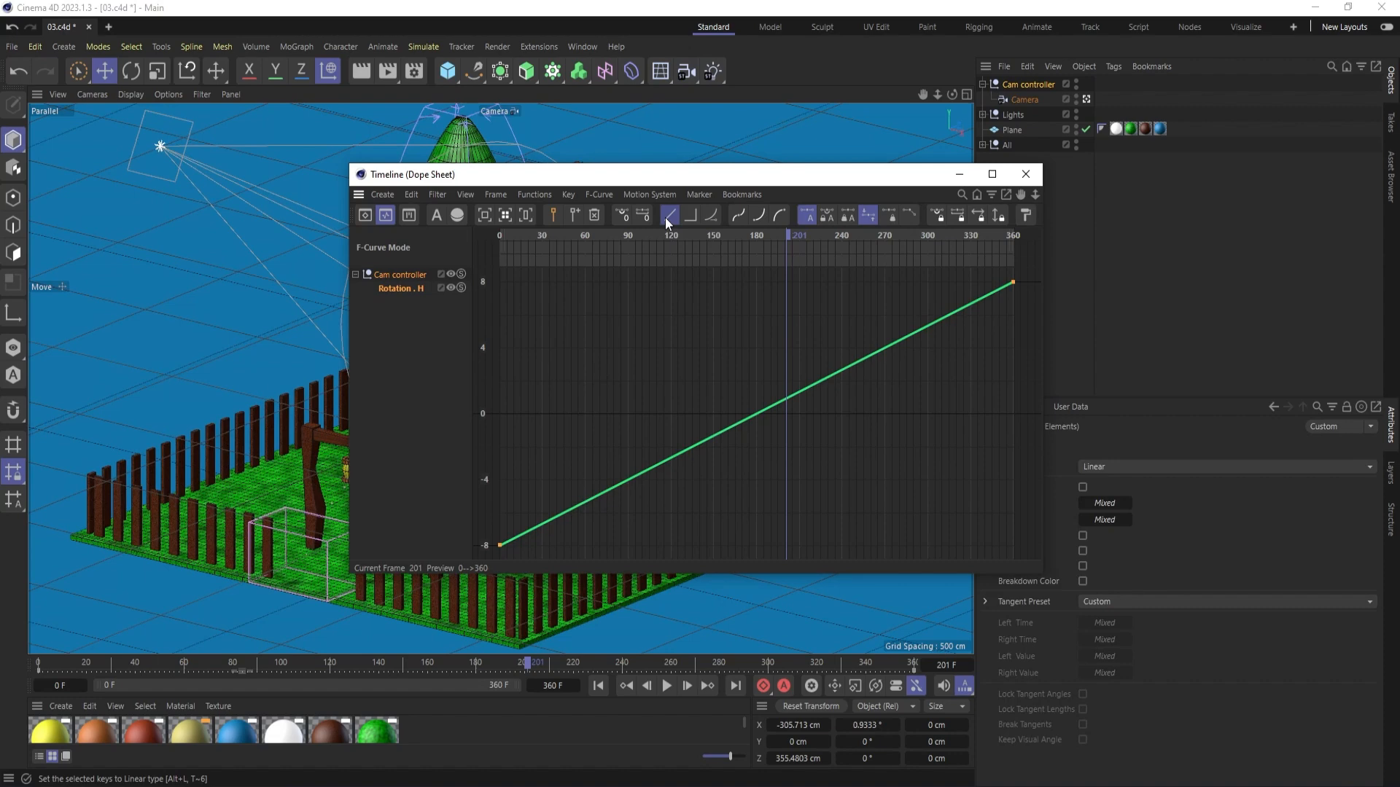
# - Return to frame 0, close the F-curve window and play back the camera rotation
pyautogui.moveTo(774, 236); pyautogui.dragTo(436, 261)
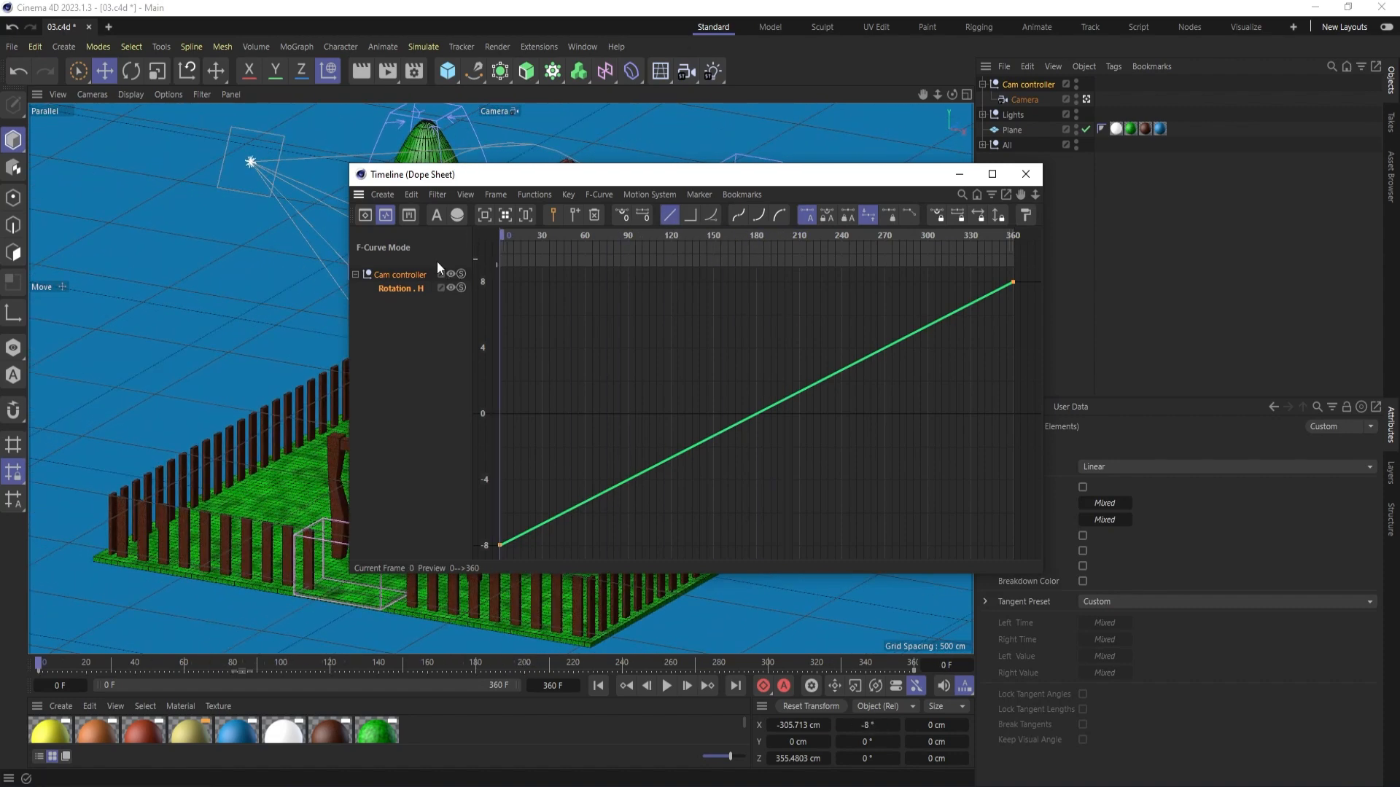
pyautogui.click(1025, 174)
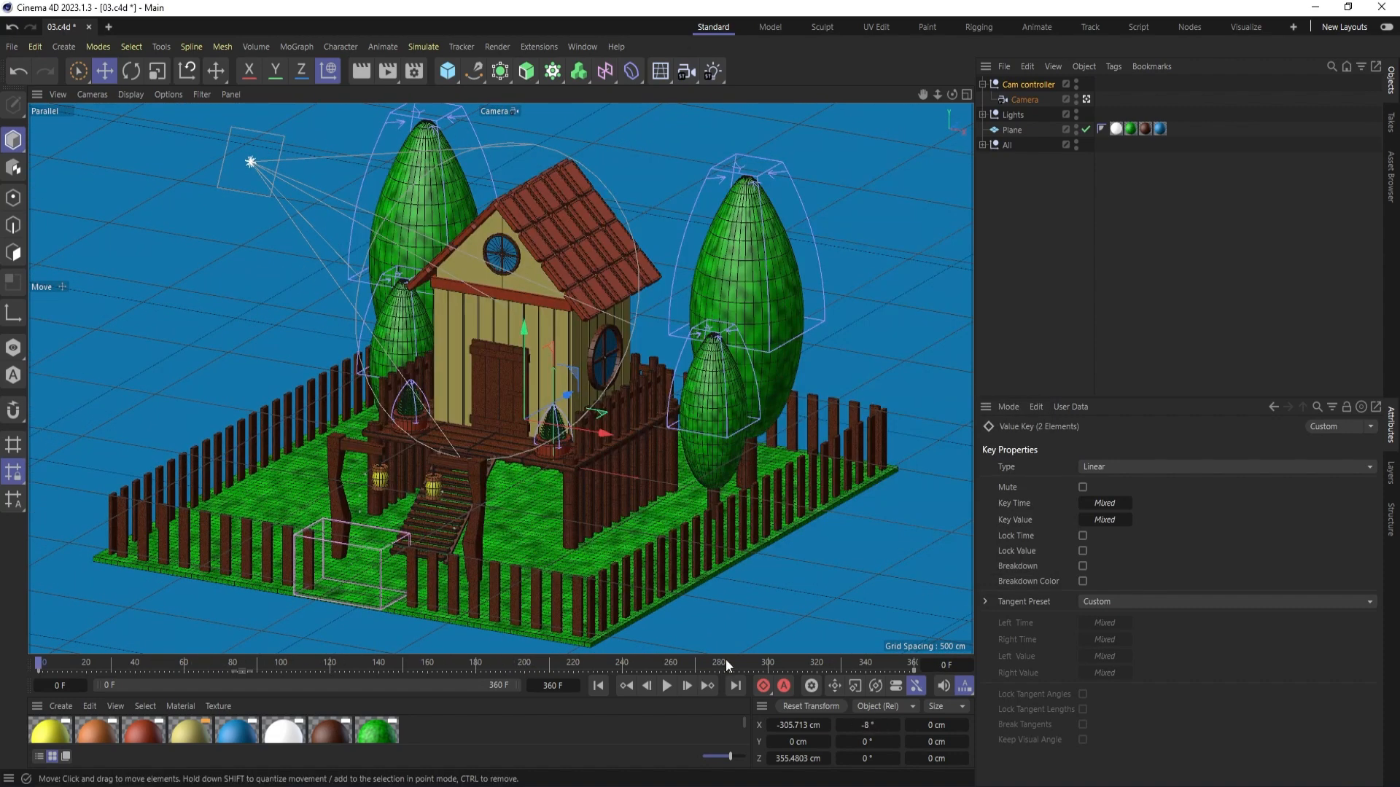
pyautogui.click(673, 687)
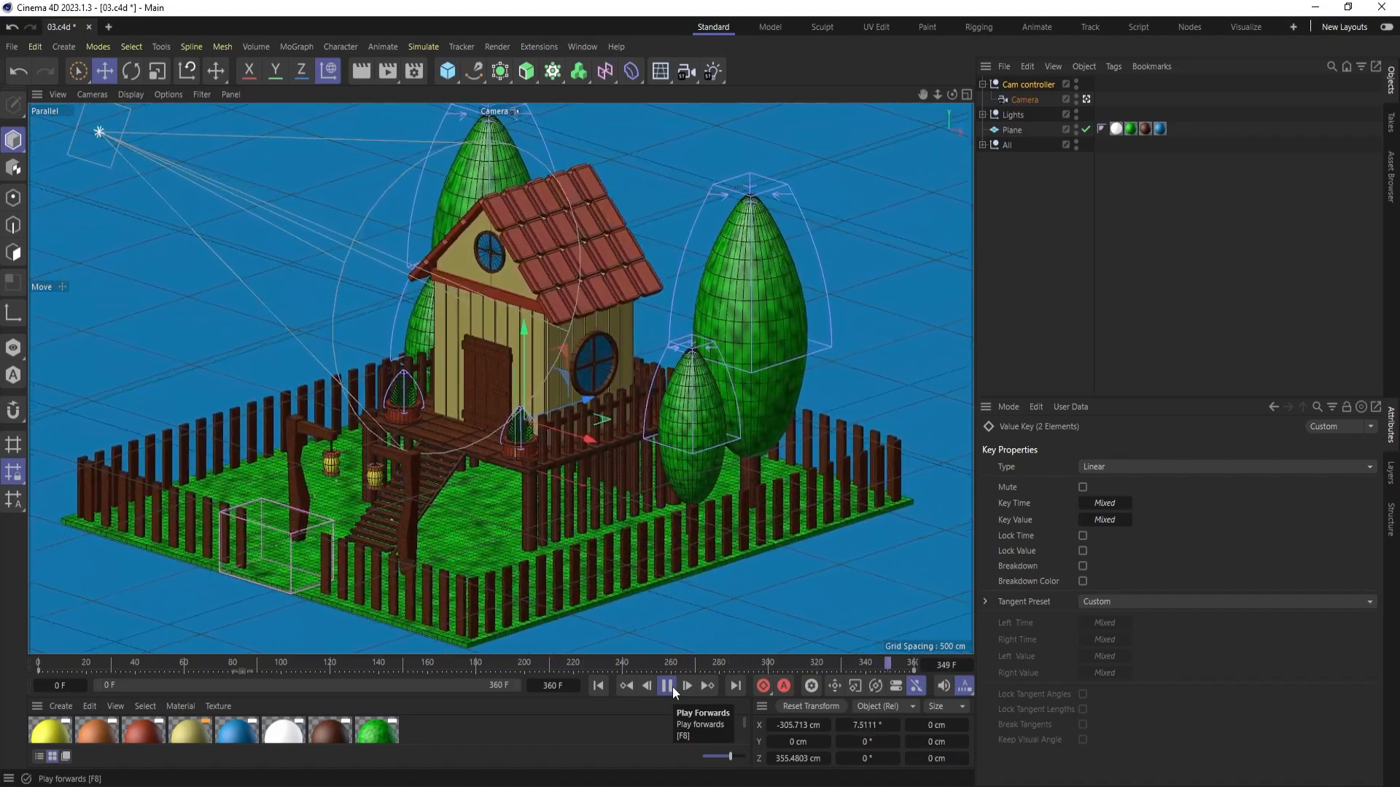
pyautogui.click(672, 687)
pyautogui.click(1083, 286)
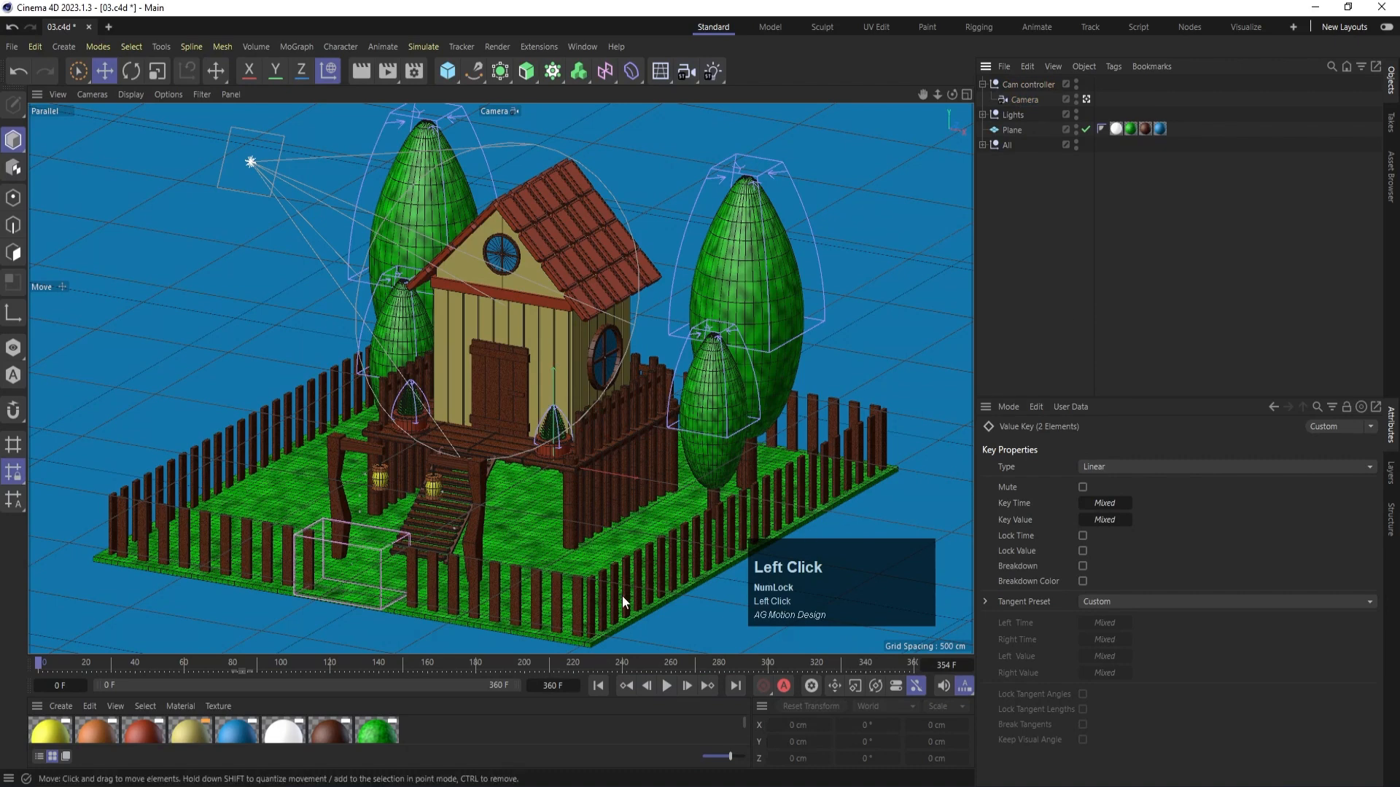
# - Set the timeline's end frame to 60 F and return to frame 0
pyautogui.click(138, 531)
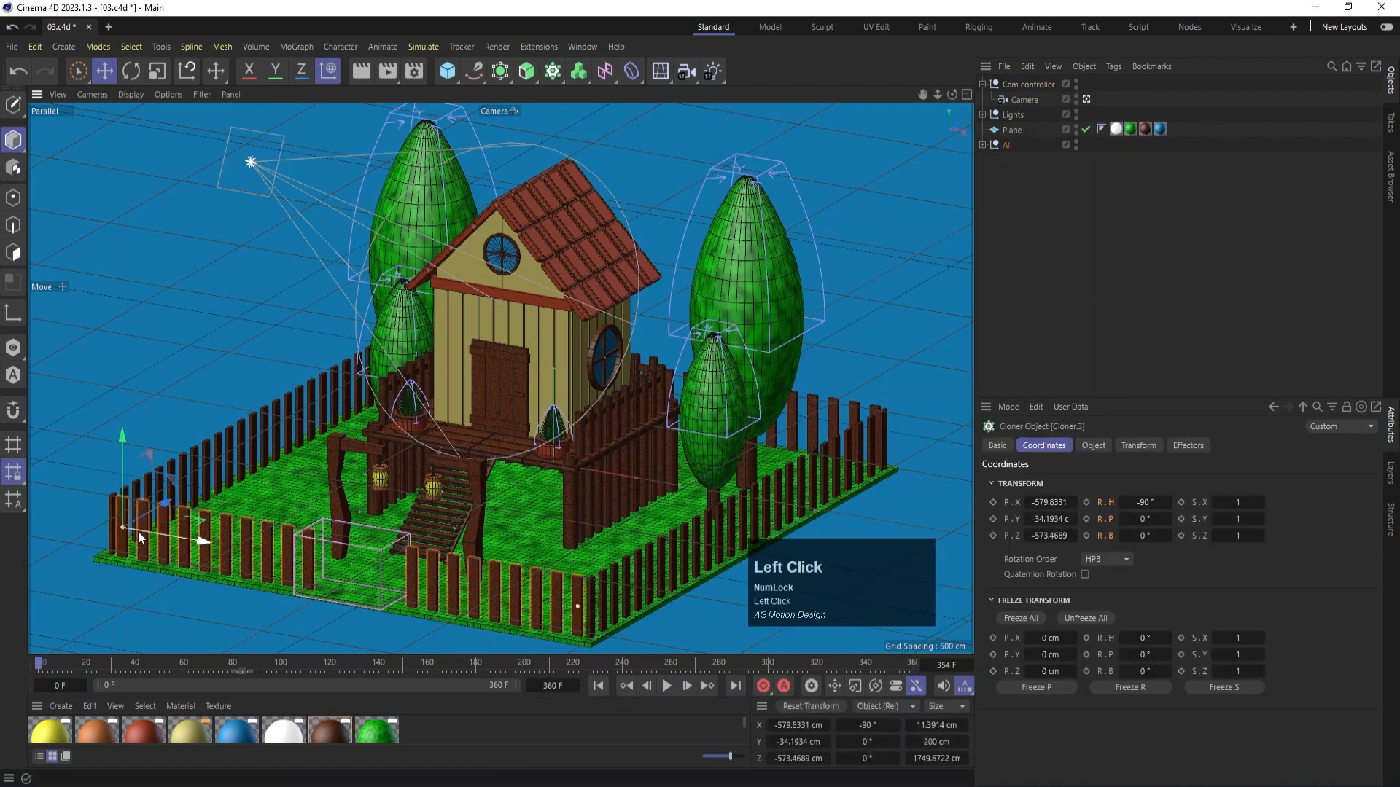
pyautogui.click(257, 499)
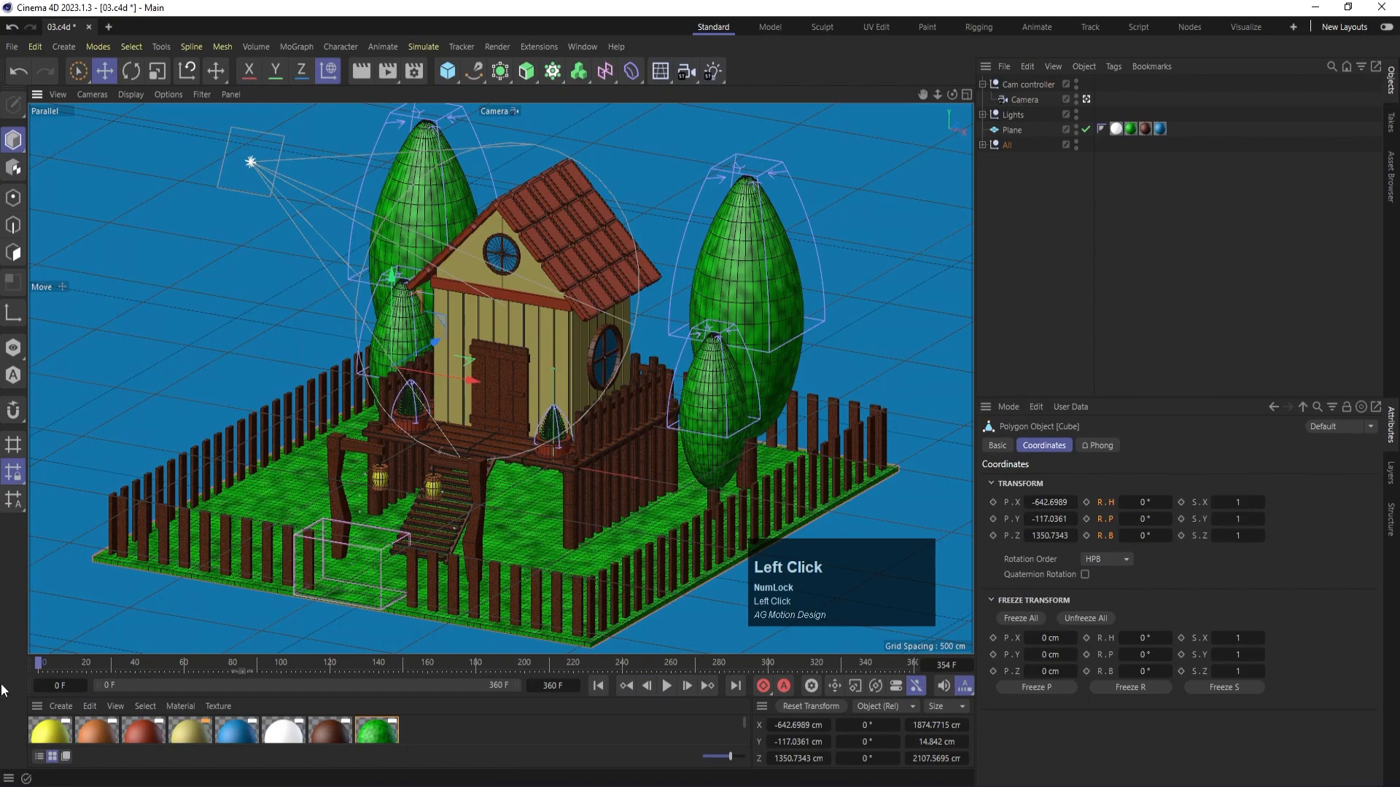
pyautogui.moveTo(48, 663); pyautogui.dragTo(183, 670)
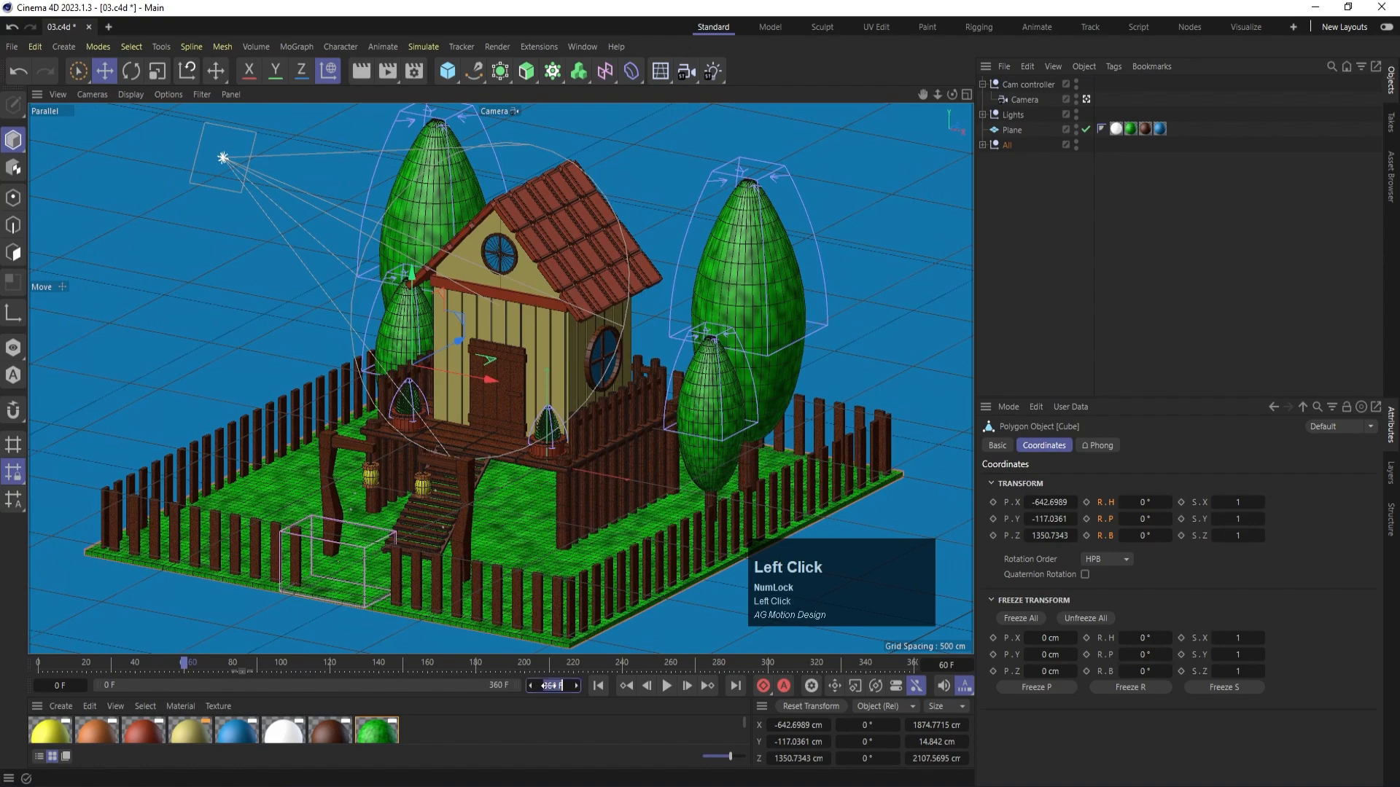
pyautogui.write('60')
pyautogui.press('Return')
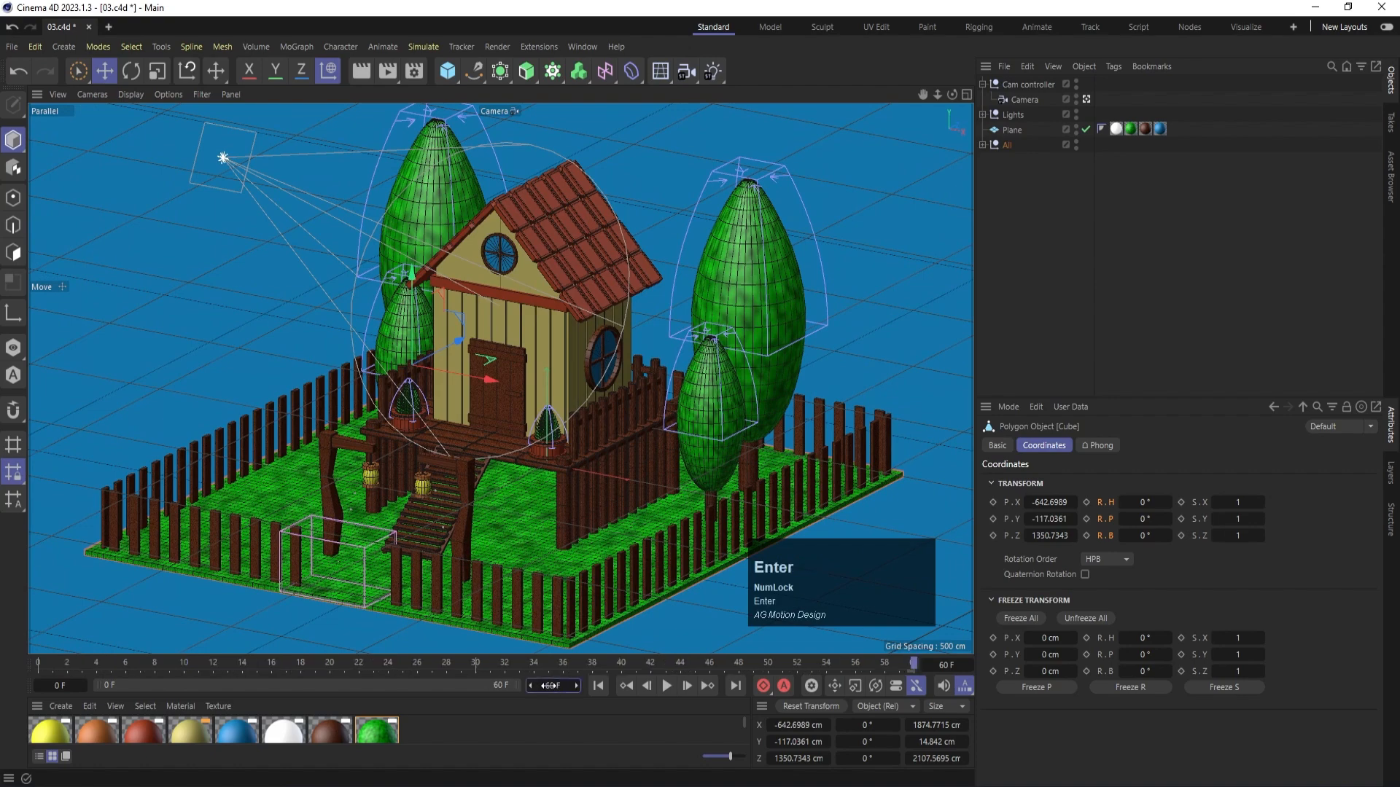
pyautogui.moveTo(572, 665); pyautogui.dragTo(40, 665)
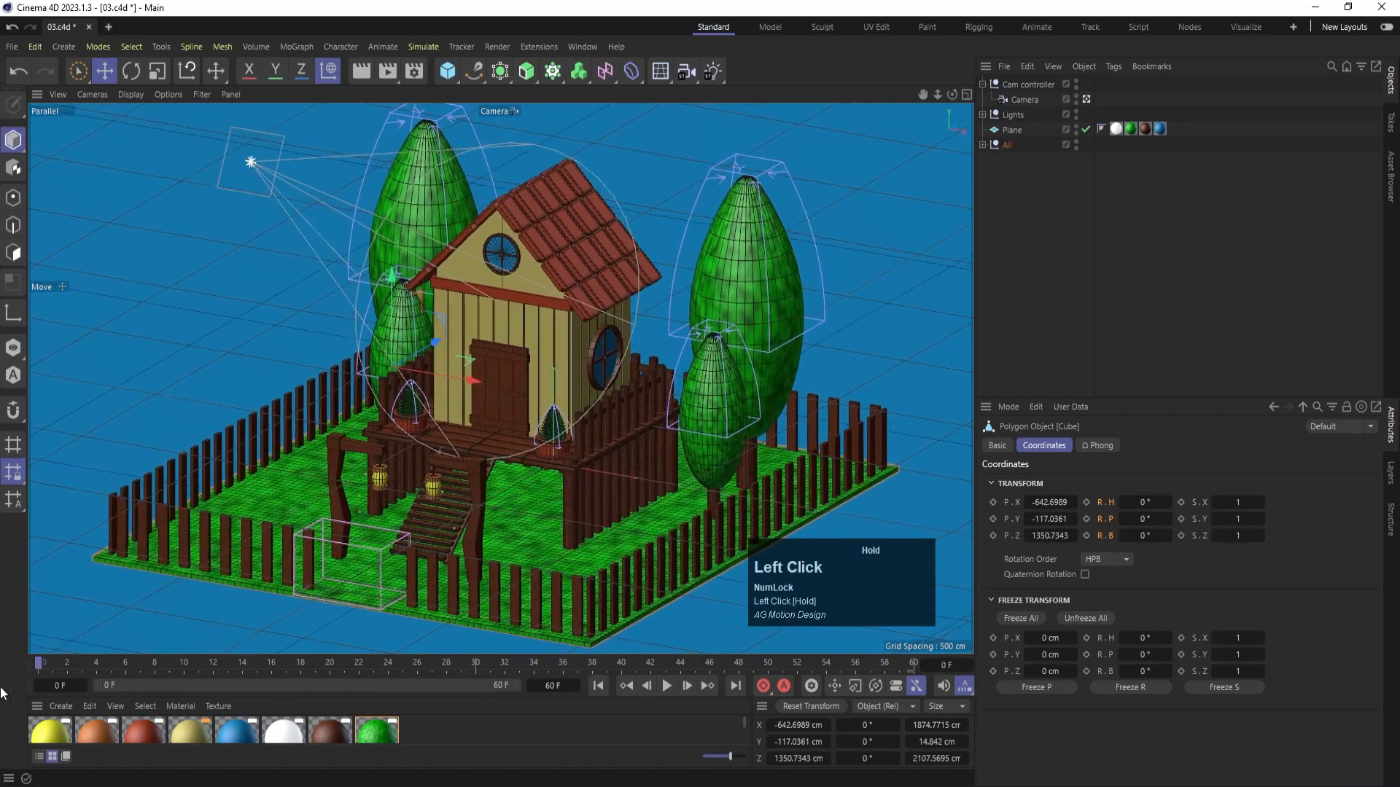
# - Move the Ground null out of the All group to the top level of the hierarchy and restore the previous camera view
pyautogui.click(983, 113)
pyautogui.click(982, 84)
pyautogui.click(982, 99)
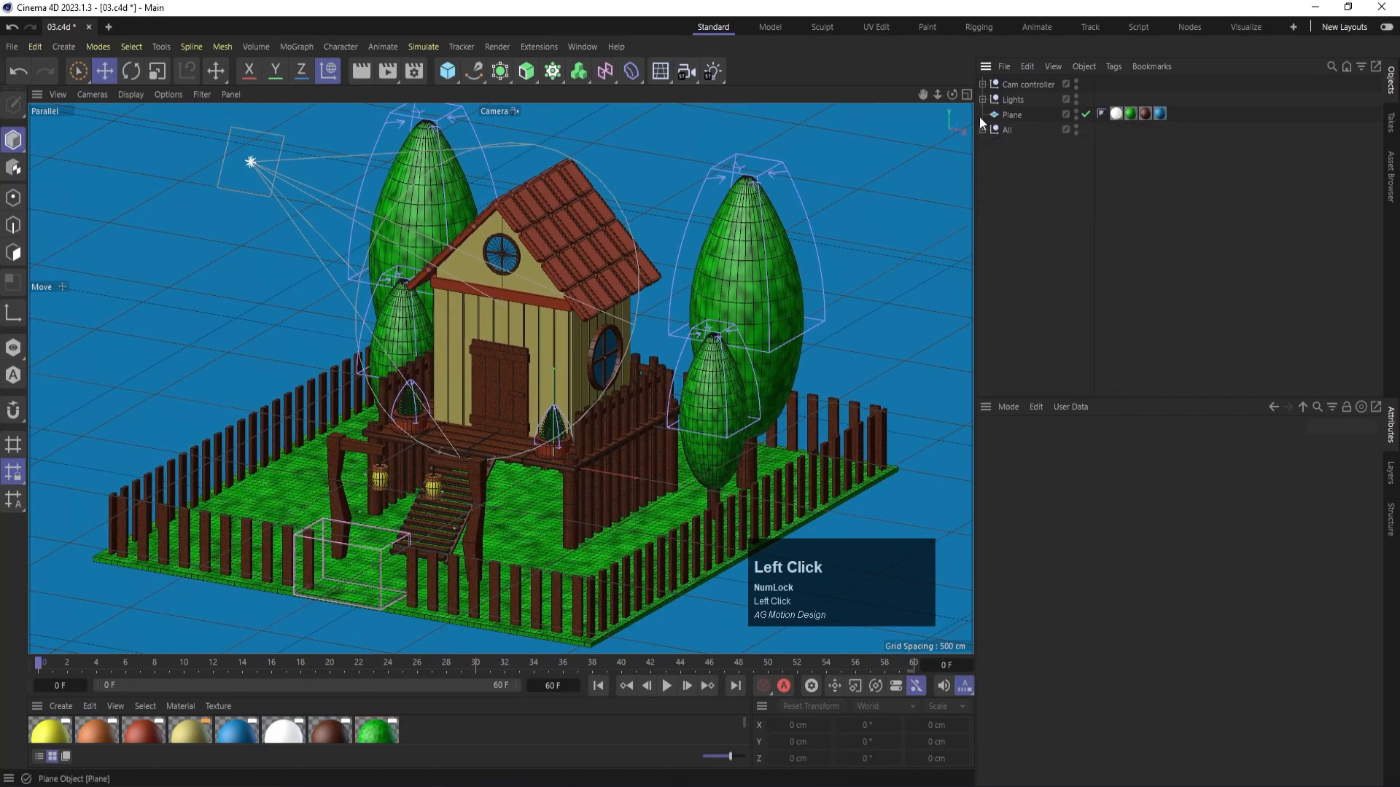
pyautogui.click(982, 129)
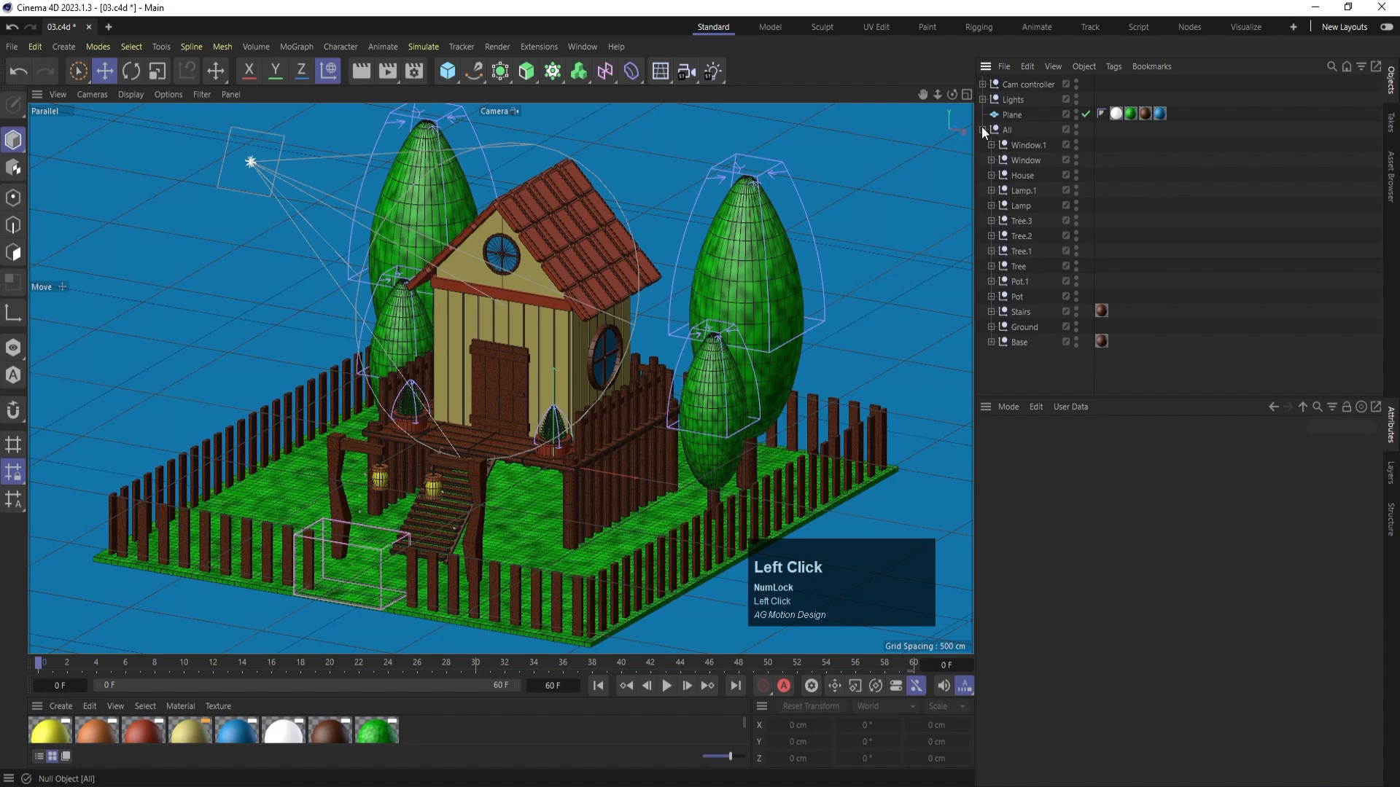
pyautogui.click(1017, 347)
pyautogui.click(1018, 326)
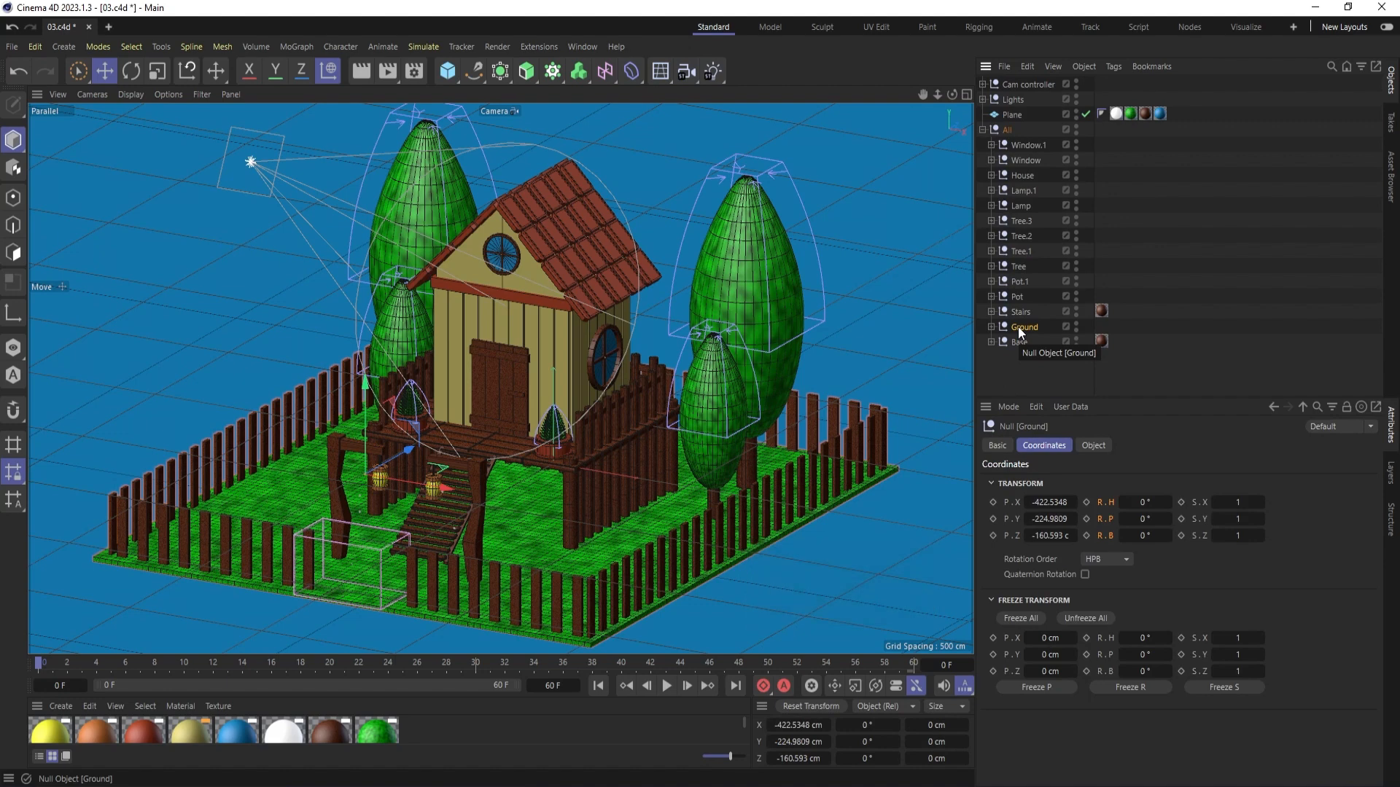
pyautogui.moveTo(1018, 326); pyautogui.dragTo(1021, 365)
pyautogui.press('Num_Lock')
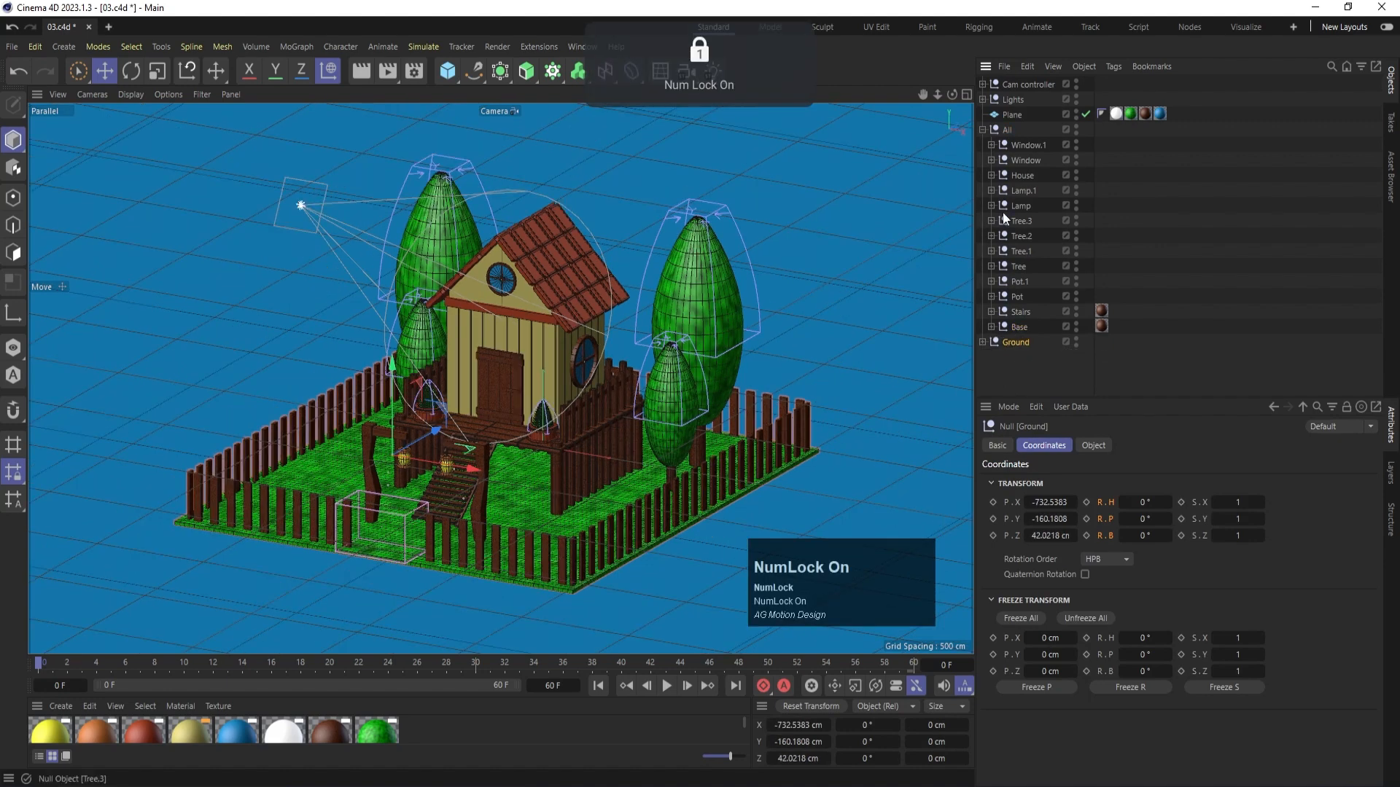
pyautogui.click(981, 132)
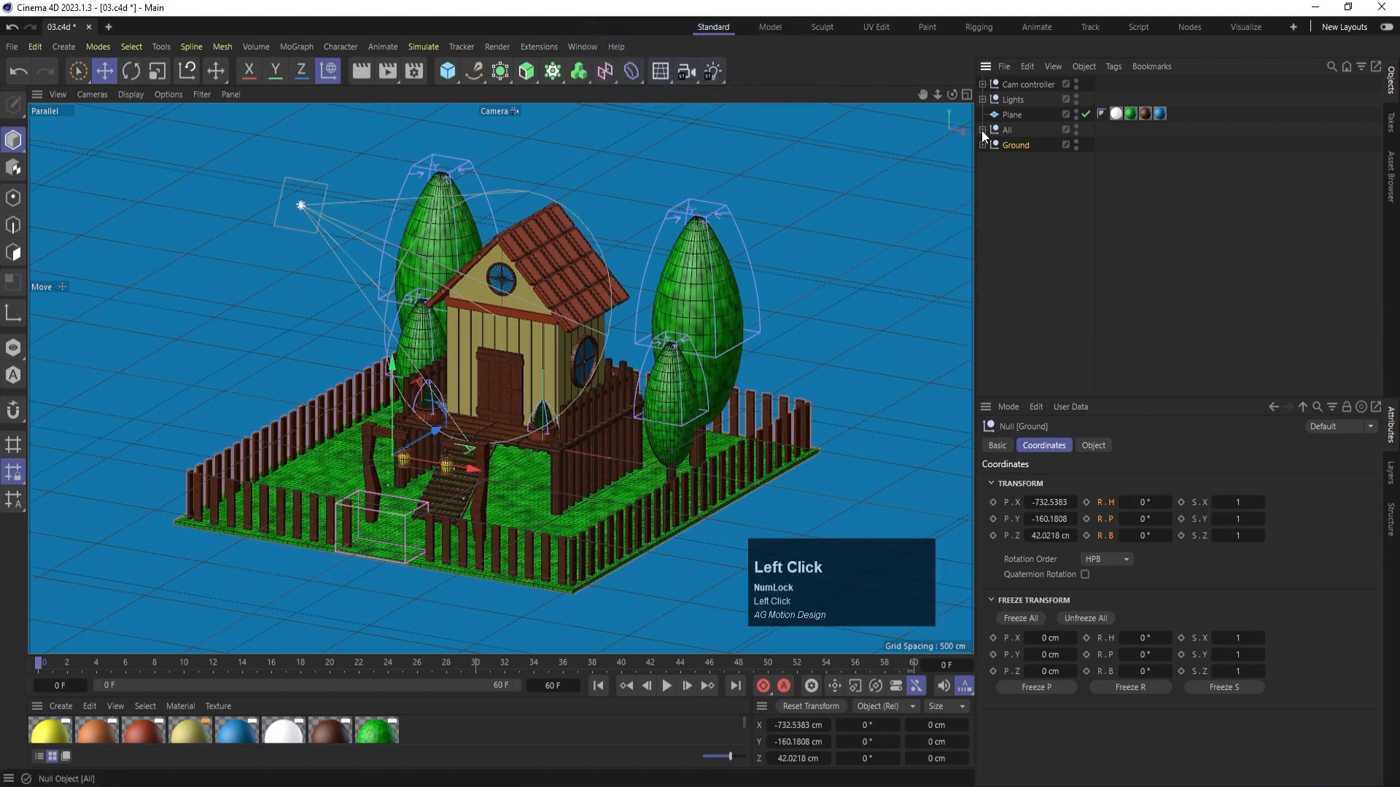
pyautogui.hotkey('ctrl', 'shift', 'z')
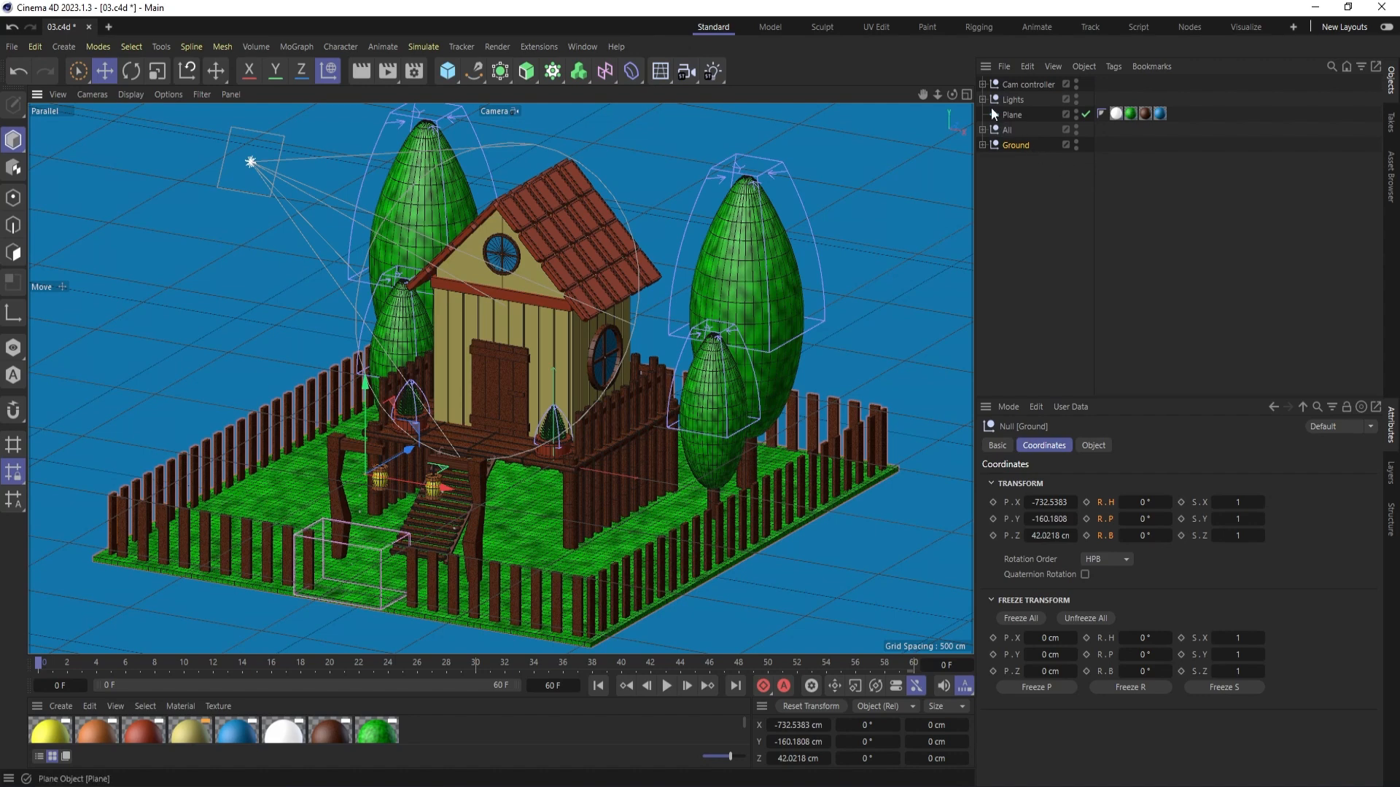
# - Add a Protection tag to the Camera inside the Cam controller
pyautogui.click(982, 84)
pyautogui.click(1020, 102)
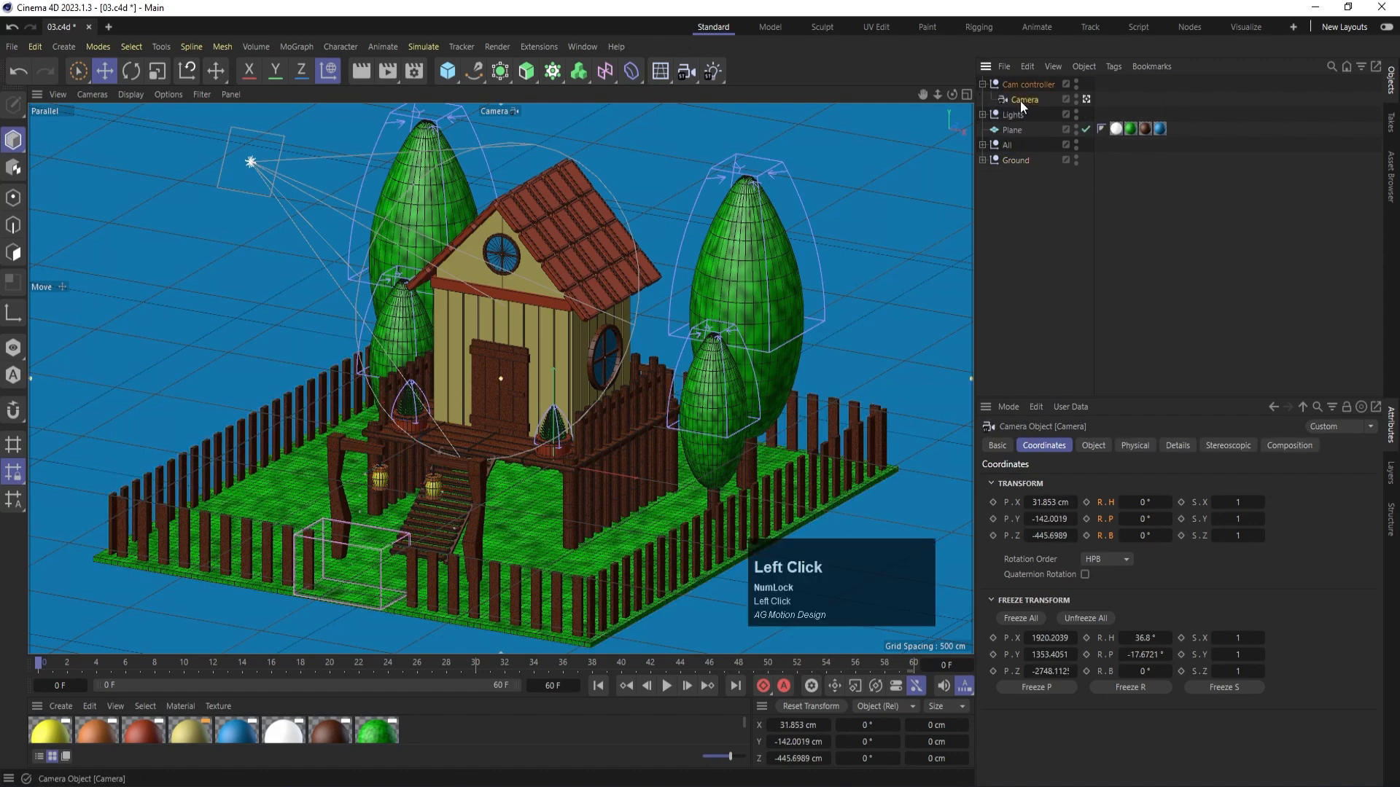
pyautogui.hotkey('shift', 'c')
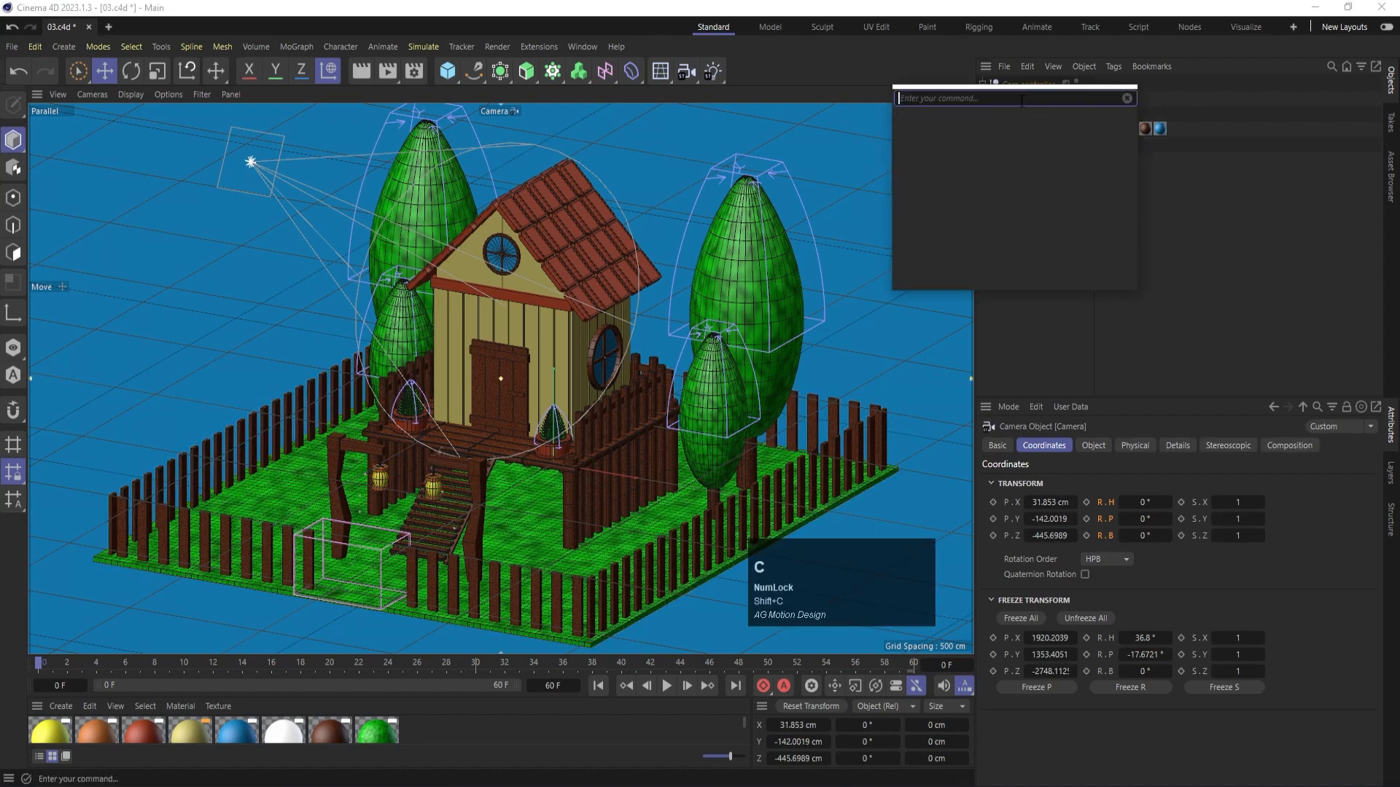
pyautogui.write('prot')
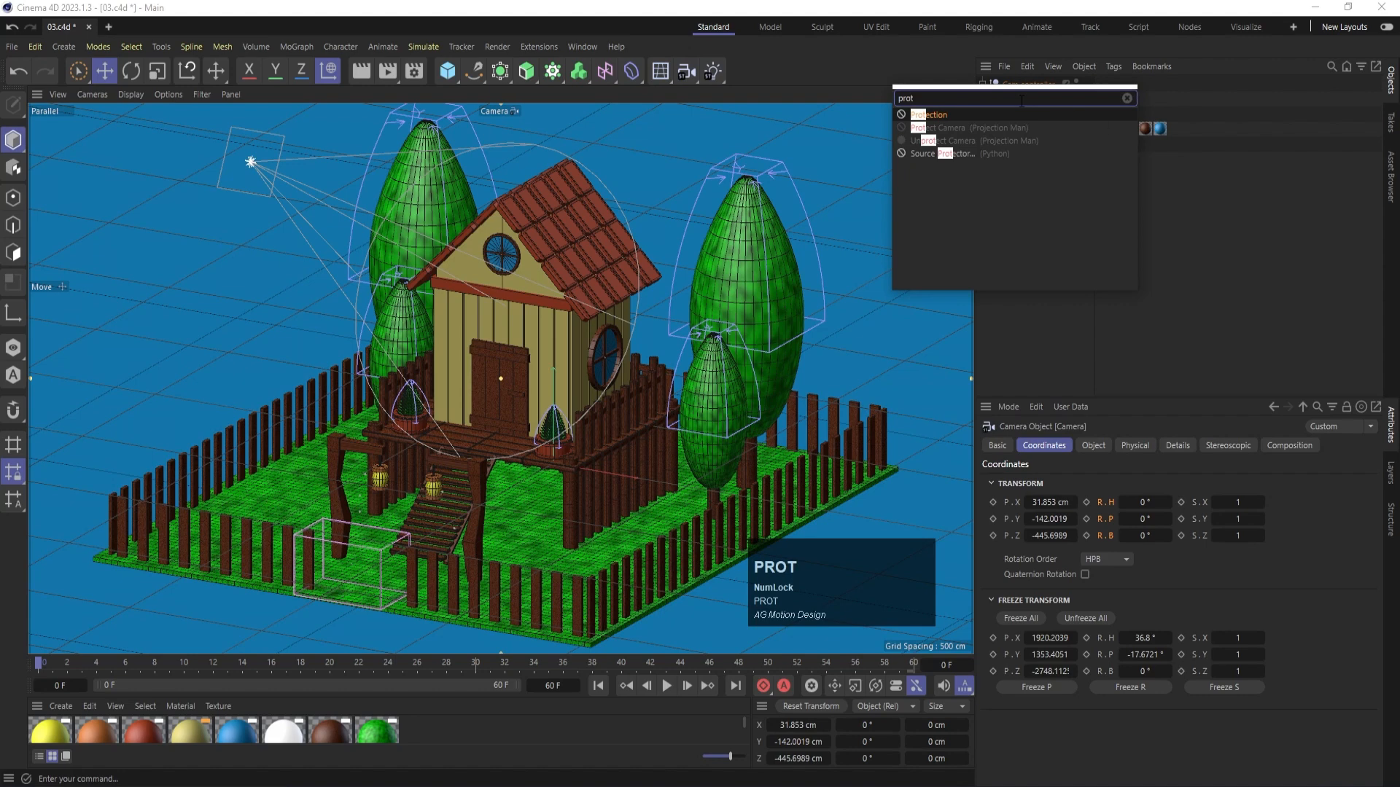
pyautogui.click(929, 114)
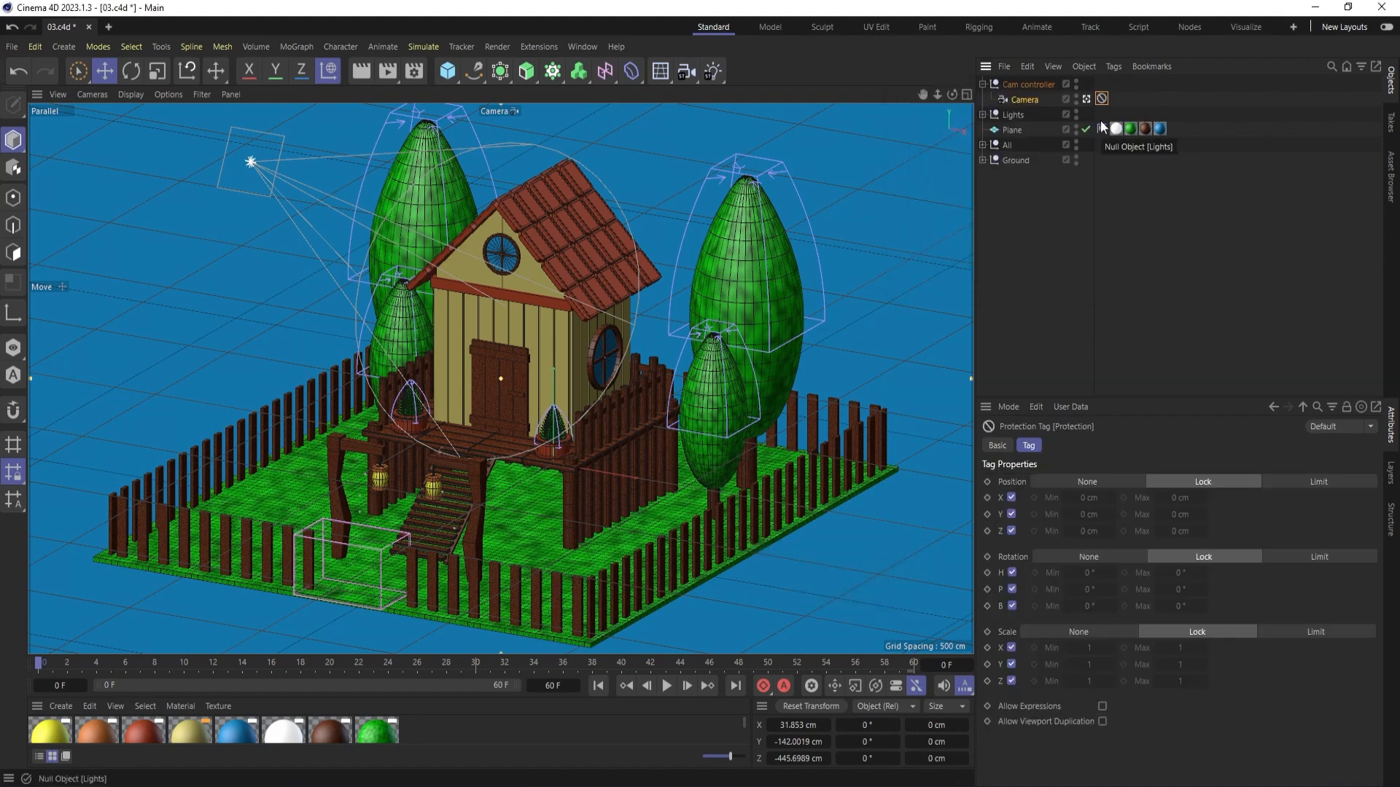
pyautogui.click(1053, 230)
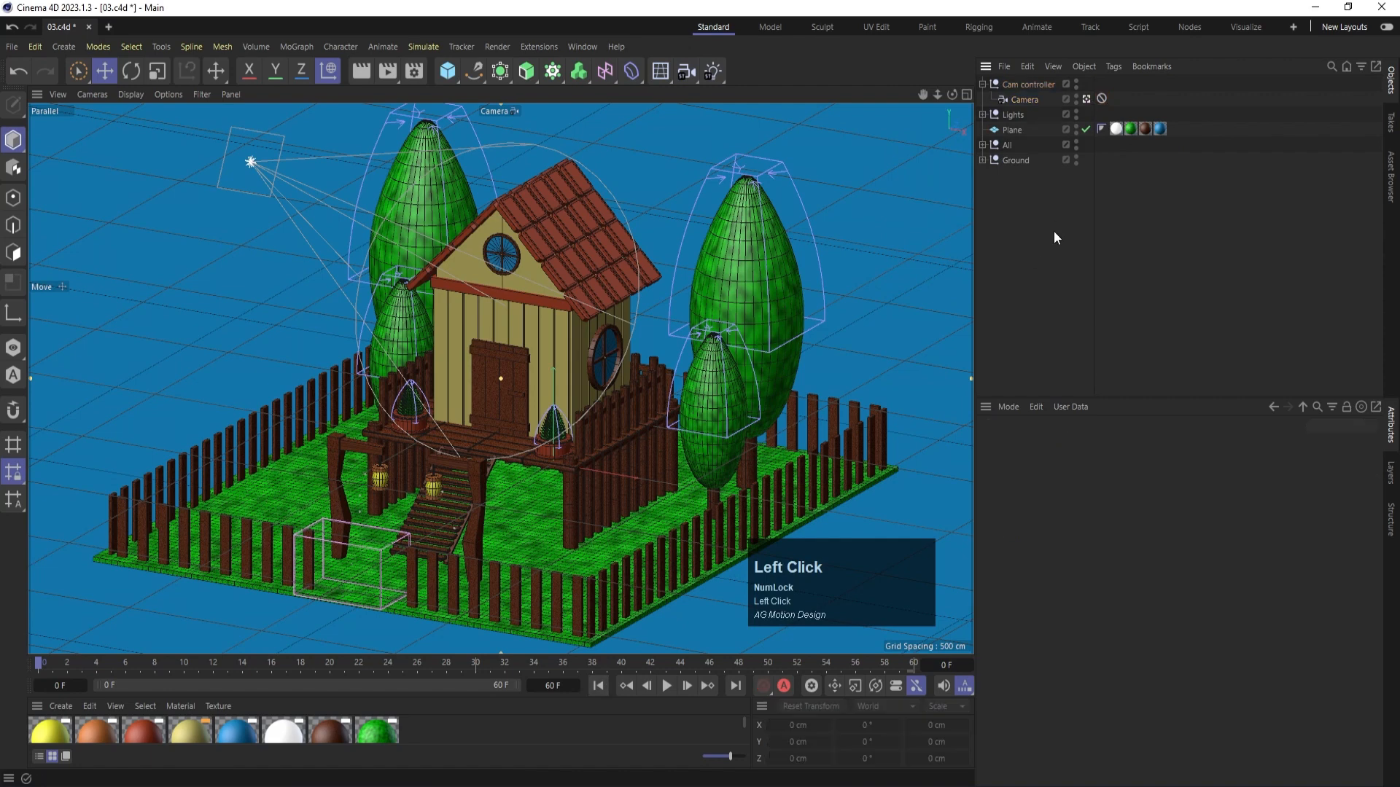
# - Hide the All group in both the viewport and the render
pyautogui.keyDown('alt'); pyautogui.click(1076, 146); pyautogui.keyUp('alt')
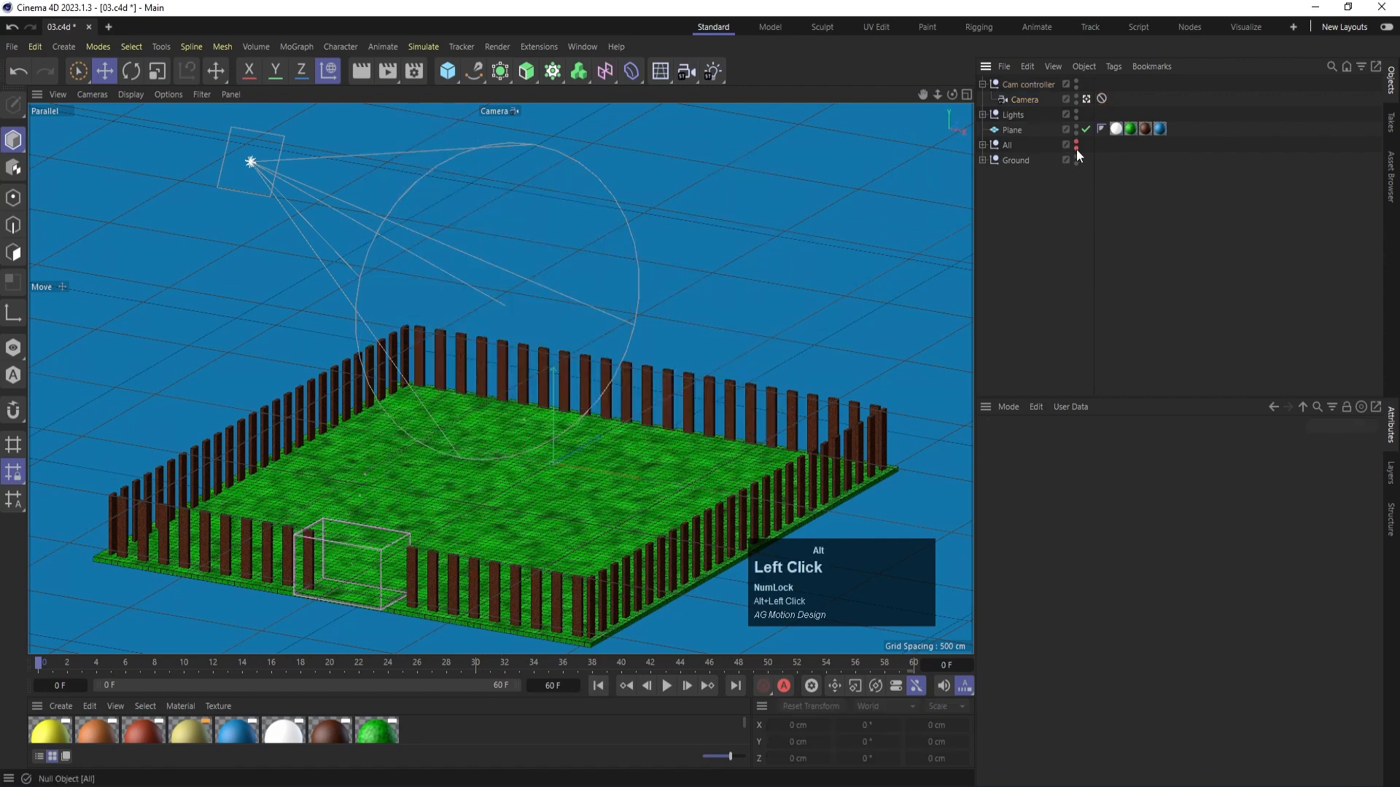
pyautogui.click(1052, 331)
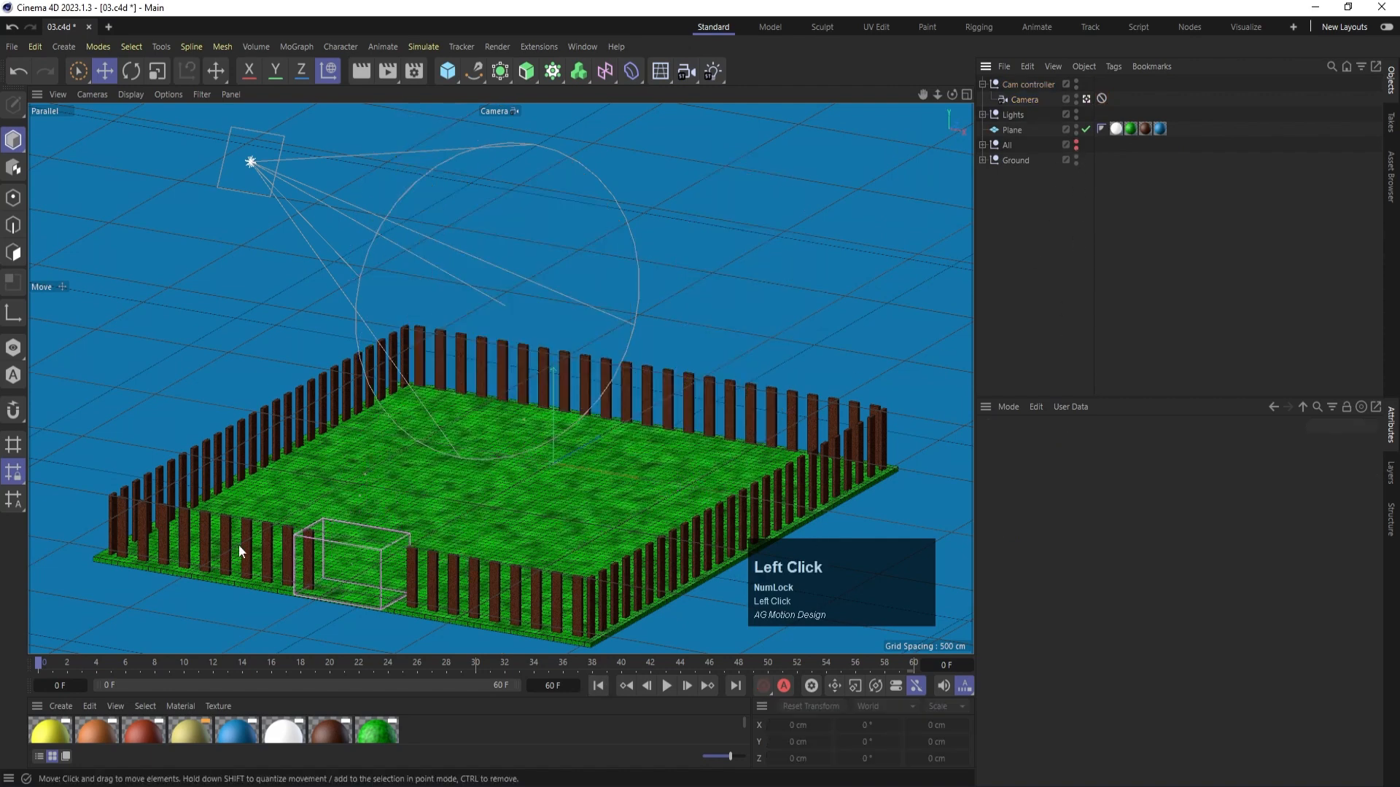
pyautogui.click(591, 681)
# - Select the Cube inside the Ground null and add a Bend deformer to the scene
pyautogui.click(983, 160)
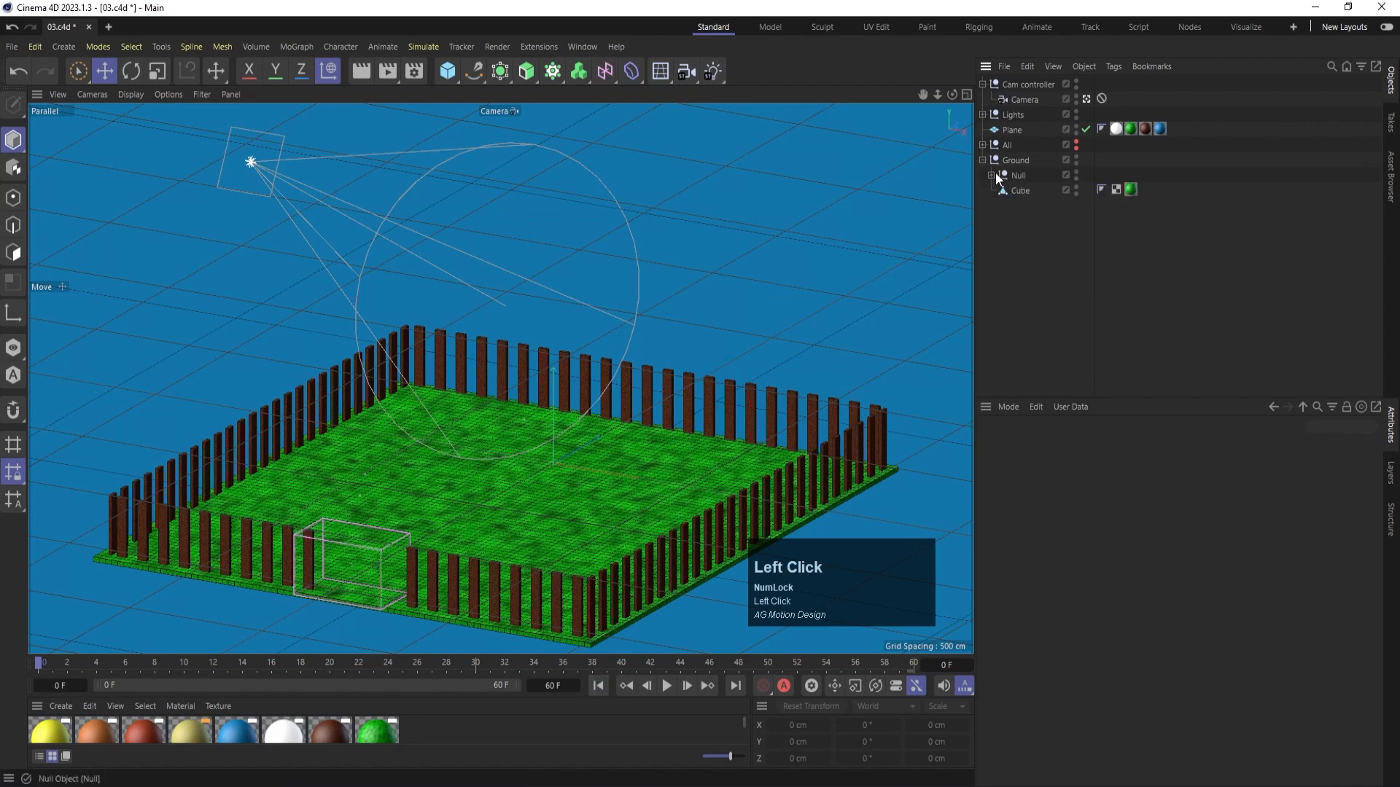
pyautogui.click(991, 174)
pyautogui.click(991, 174)
pyautogui.click(1020, 190)
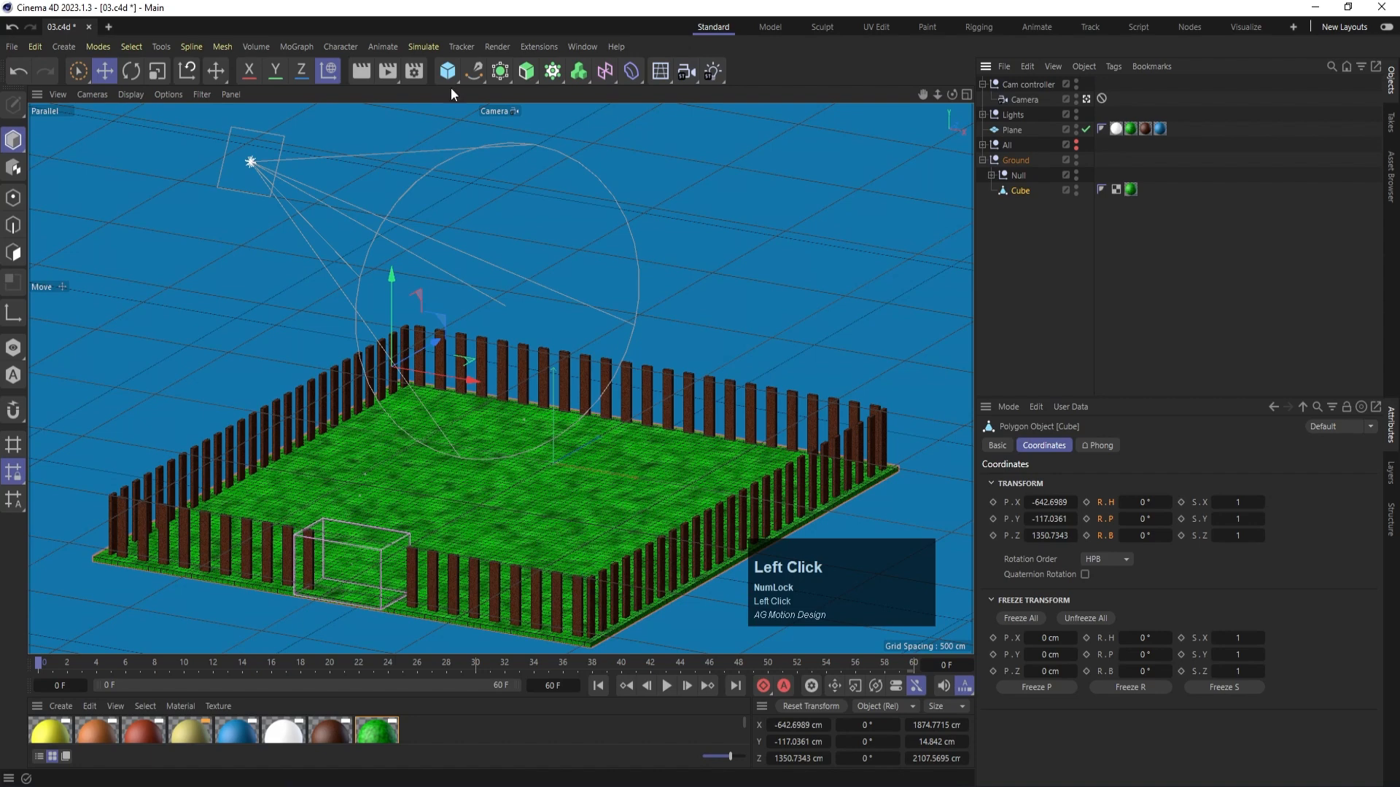
pyautogui.moveTo(625, 76); pyautogui.dragTo(684, 89)
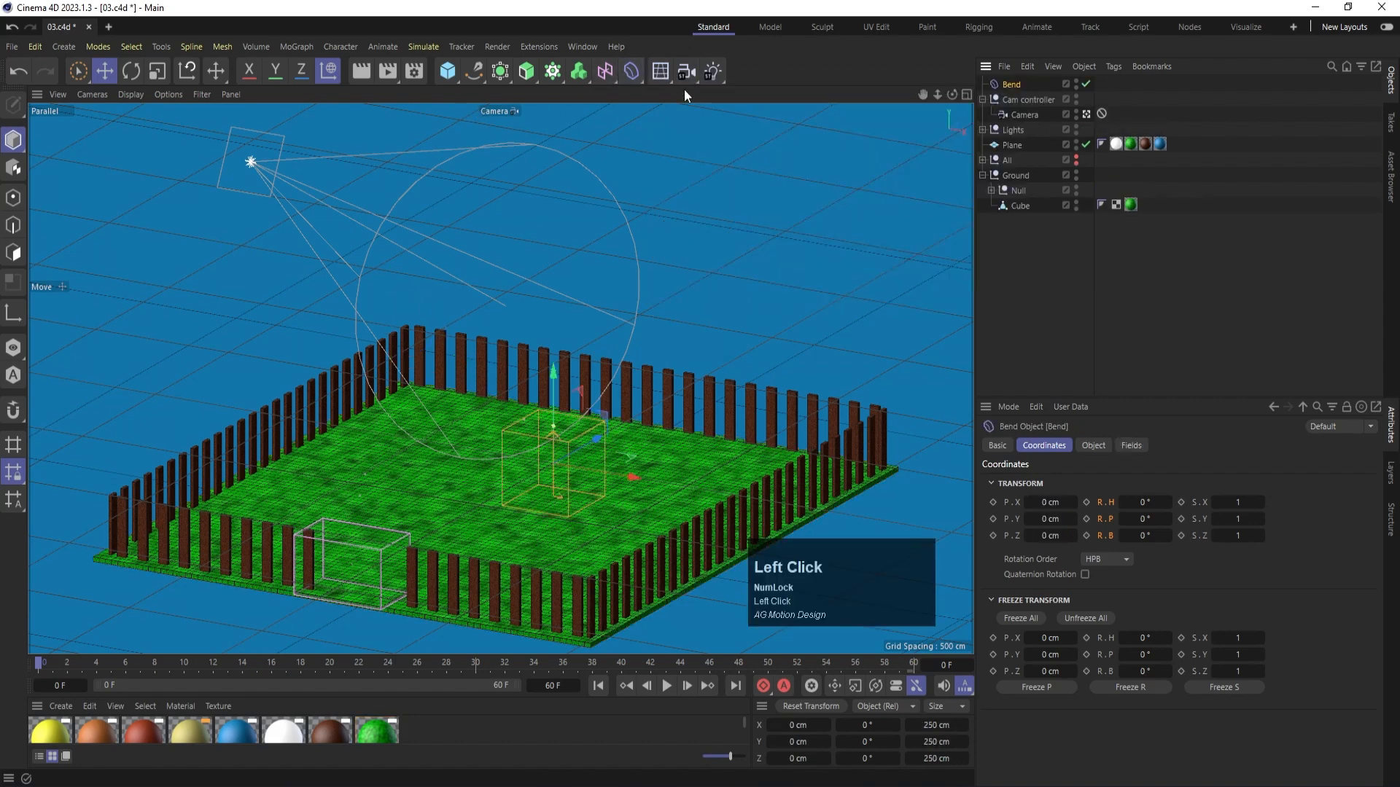
# - Try a strength of 45° on the Bend deformer
pyautogui.click(1079, 447)
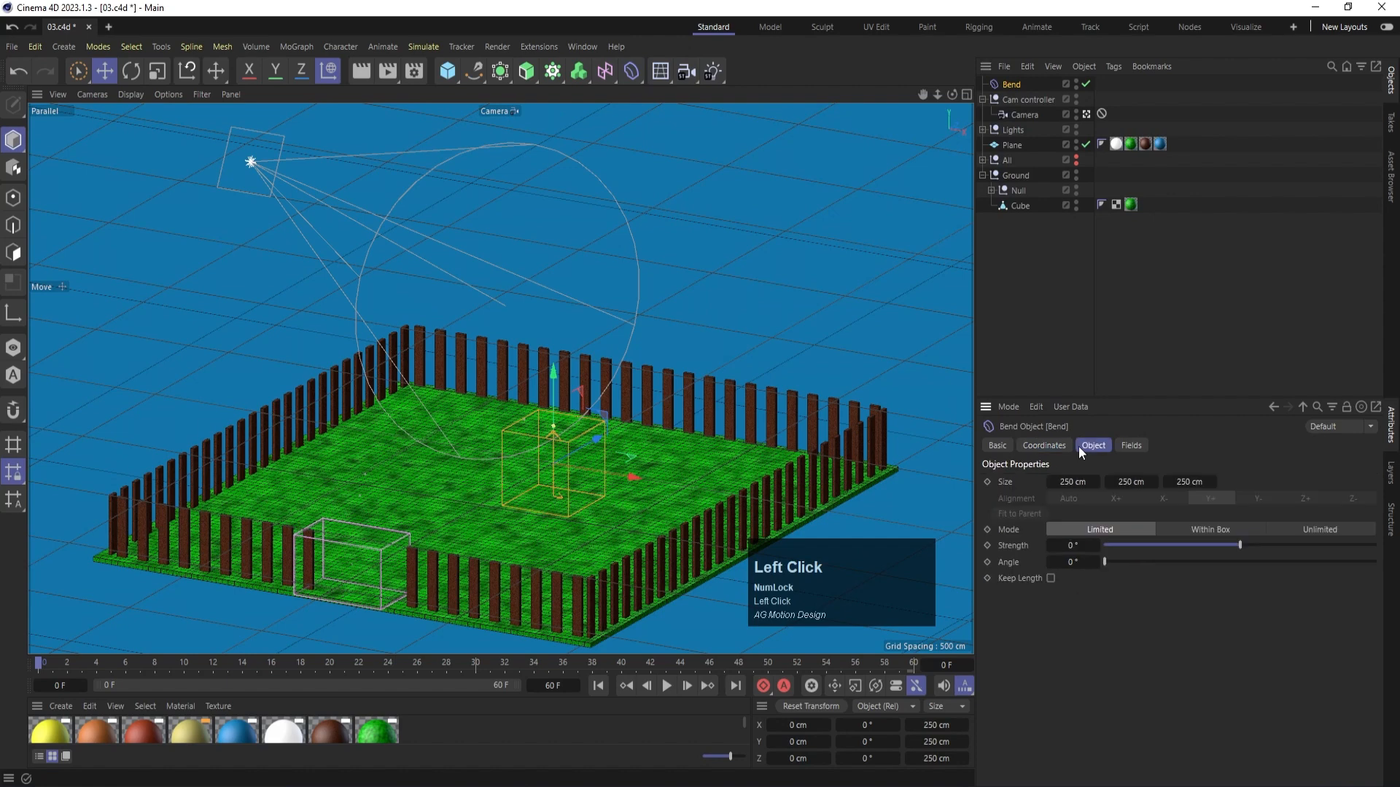
pyautogui.moveTo(1240, 545); pyautogui.dragTo(1175, 545)
pyautogui.click(1073, 546)
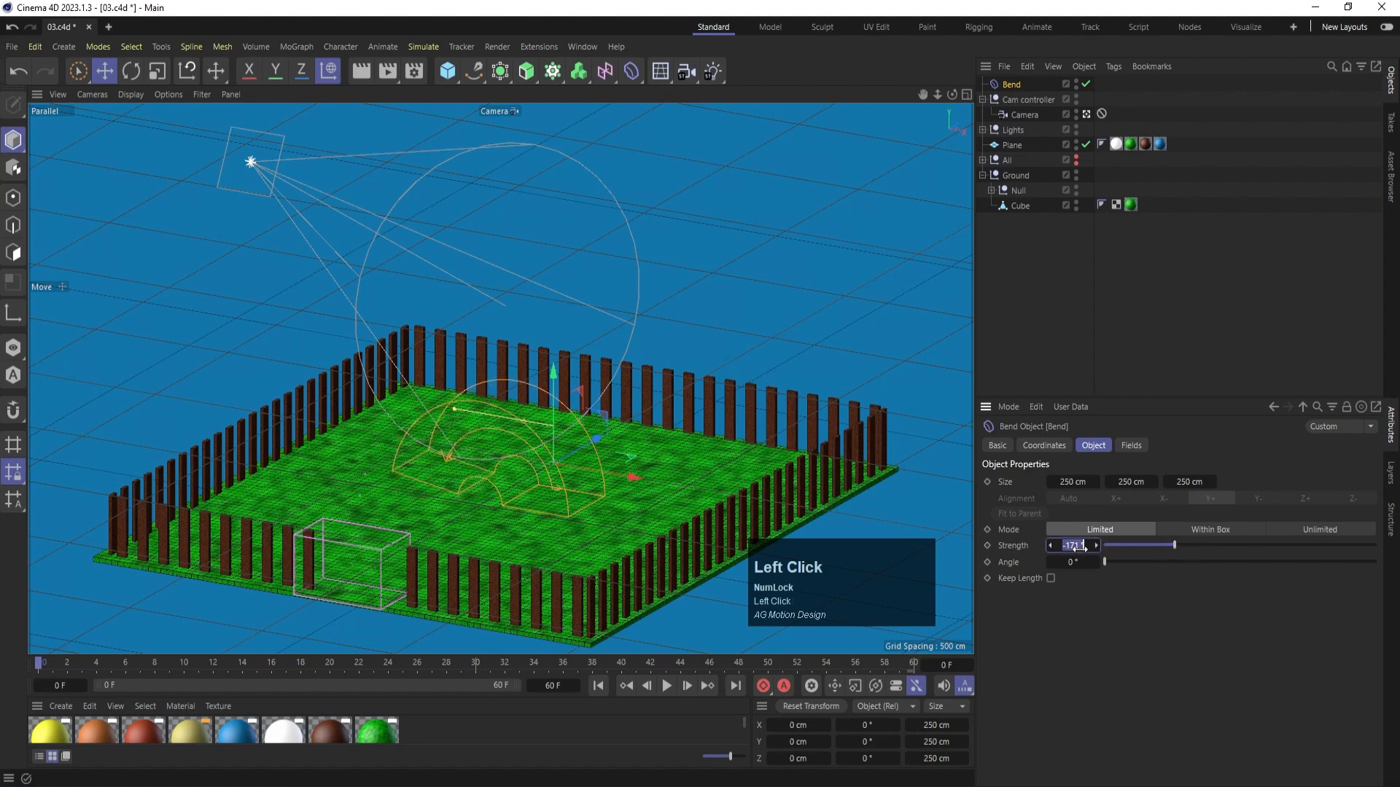
pyautogui.write('-')
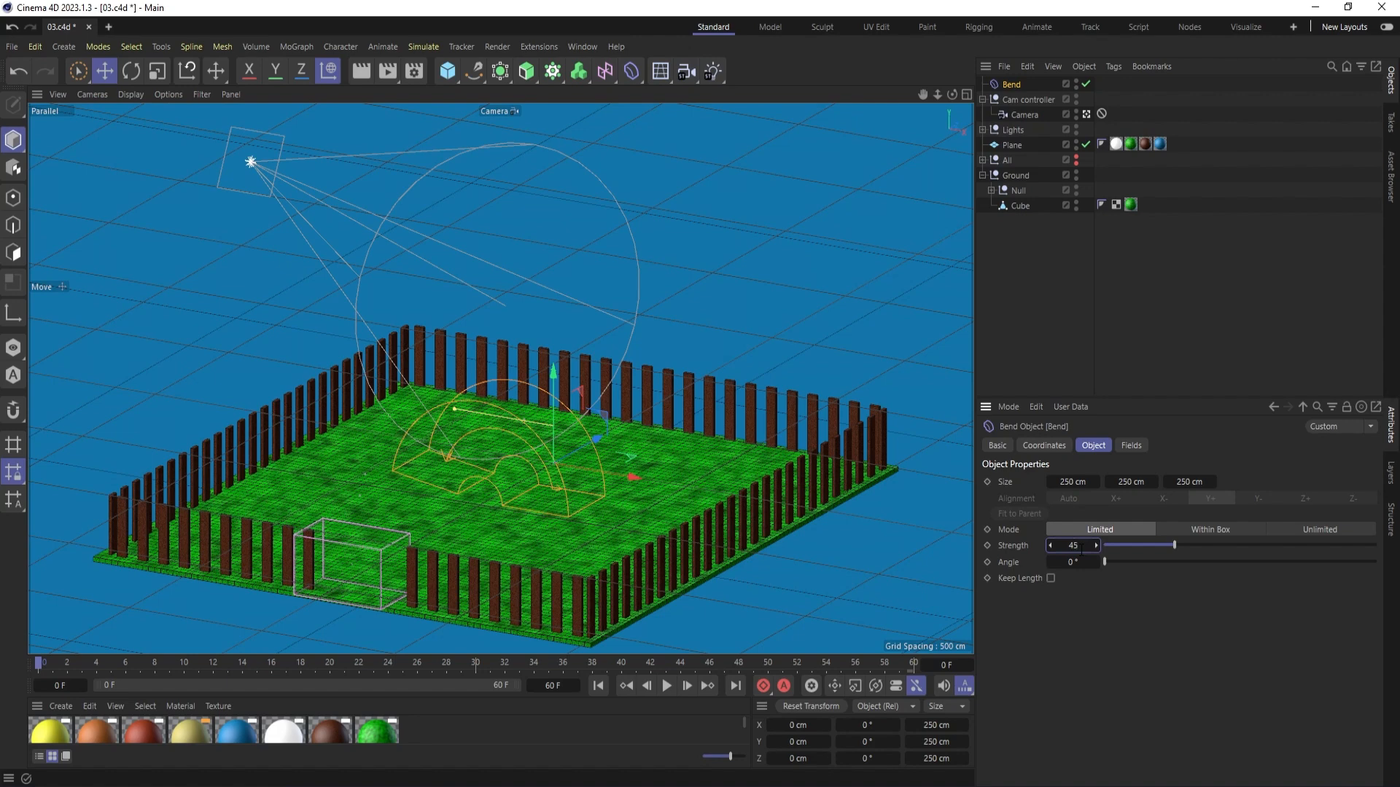
pyautogui.write('5')
pyautogui.press('Return')
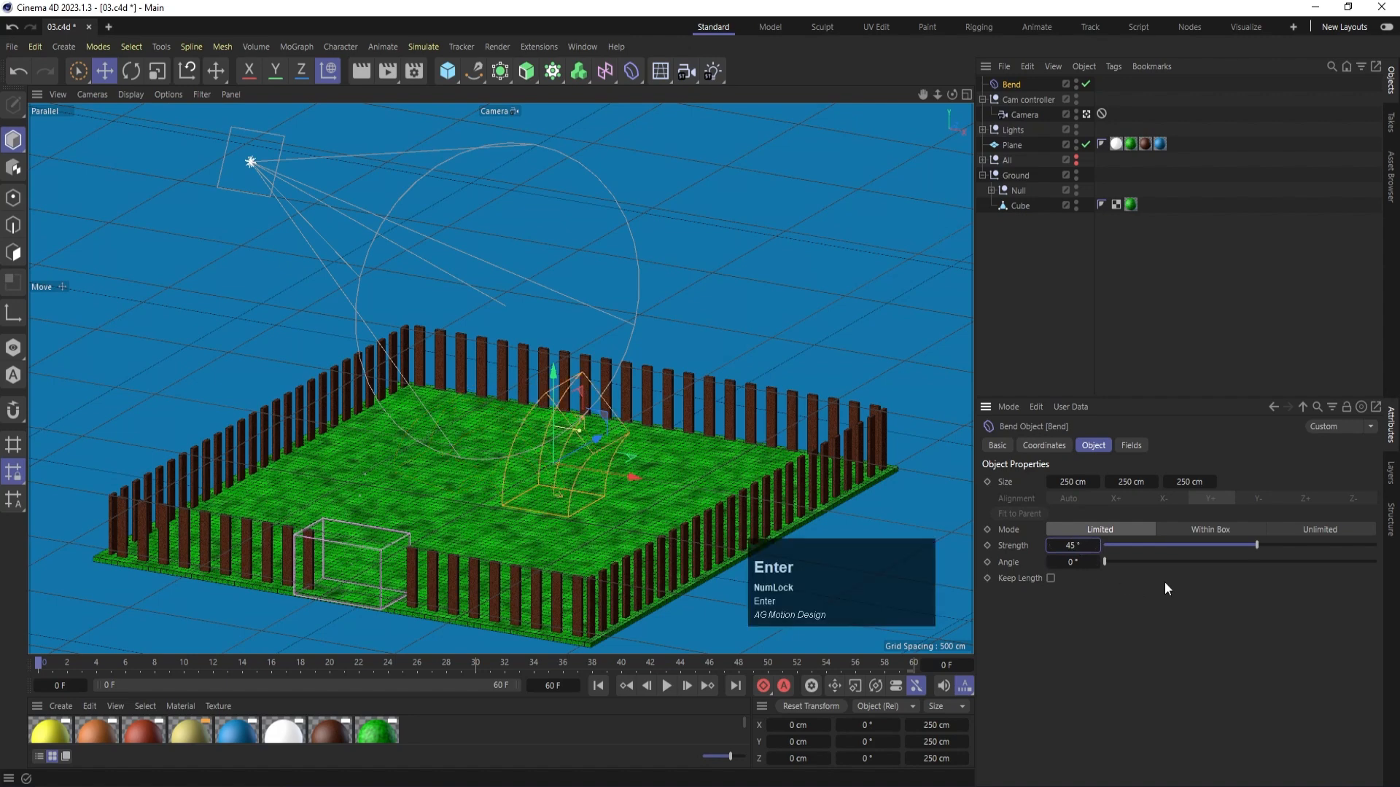
# - Set the Bend deformer's strength to -90°
pyautogui.click(1076, 547)
pyautogui.write('-90')
pyautogui.press('Return')
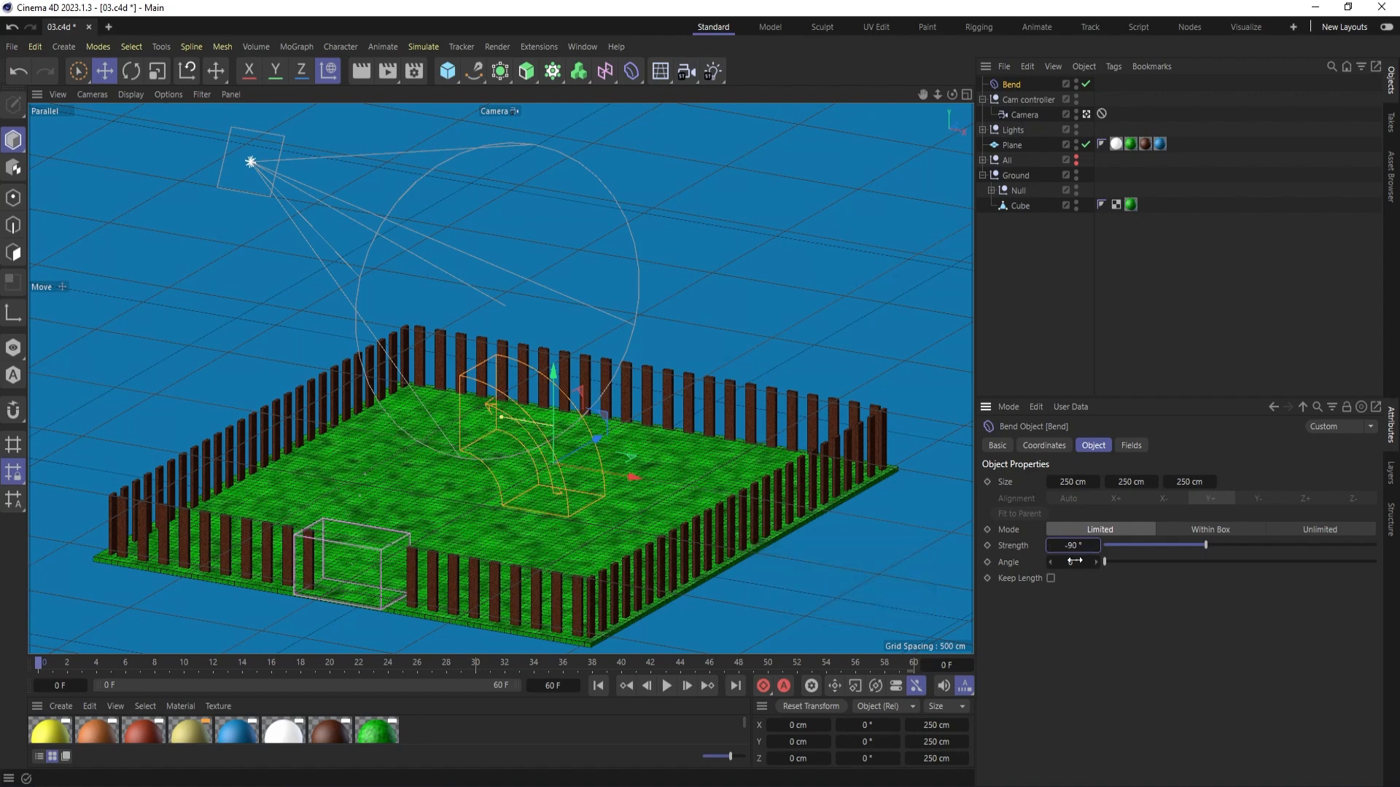
# - Select the Bend deformer and rotate it so that its bank rotation is 90°
pyautogui.click(1072, 322)
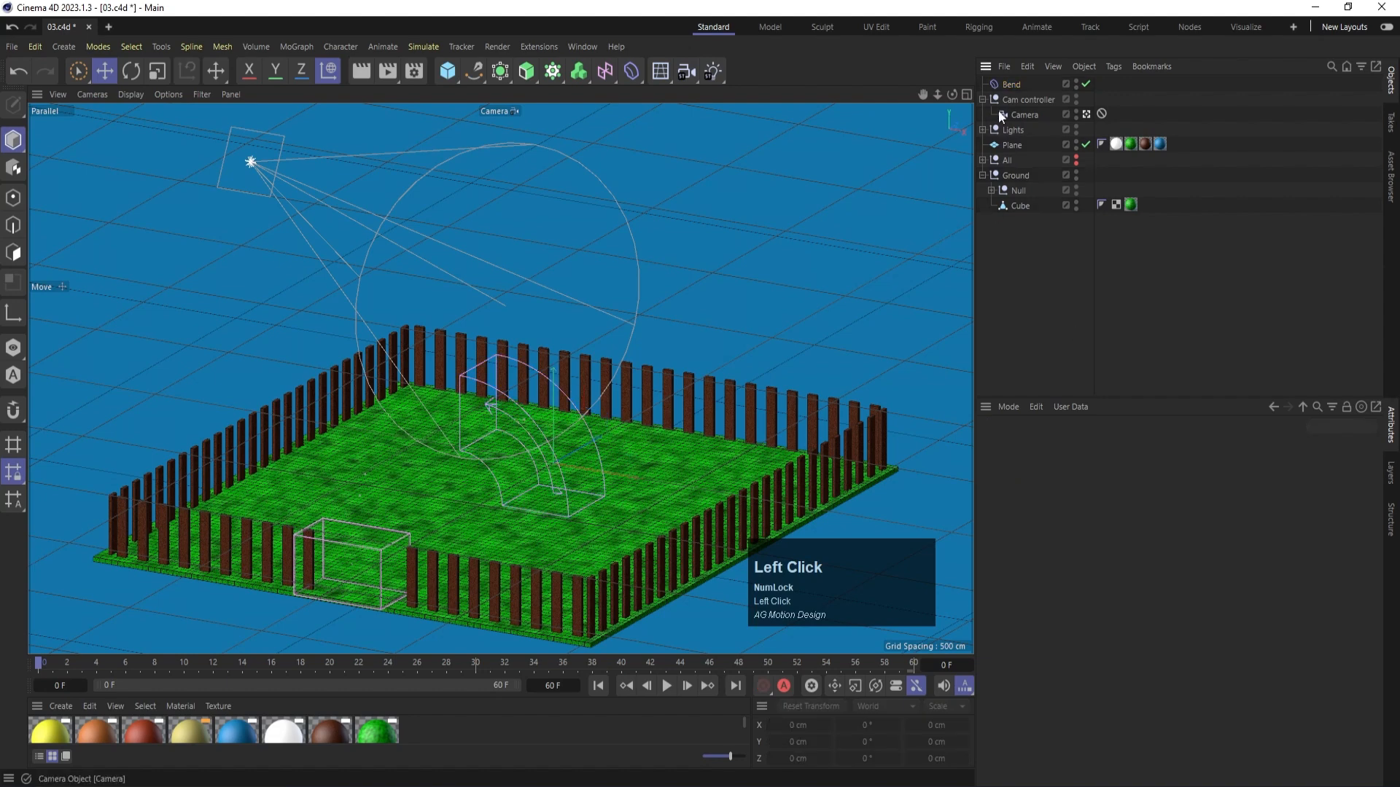
pyautogui.click(1012, 81)
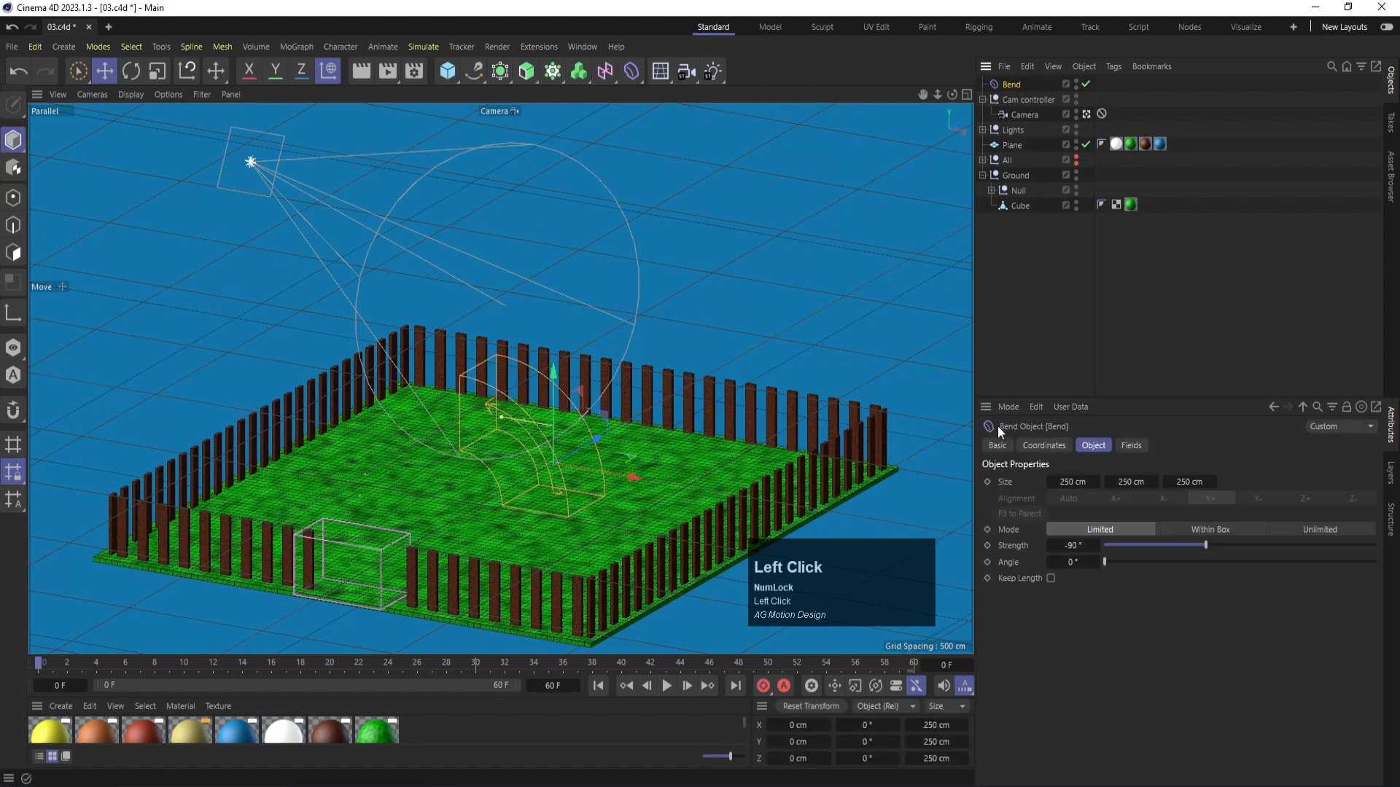
pyautogui.press('r')
pyautogui.moveTo(592, 433); pyautogui.dragTo(601, 515)
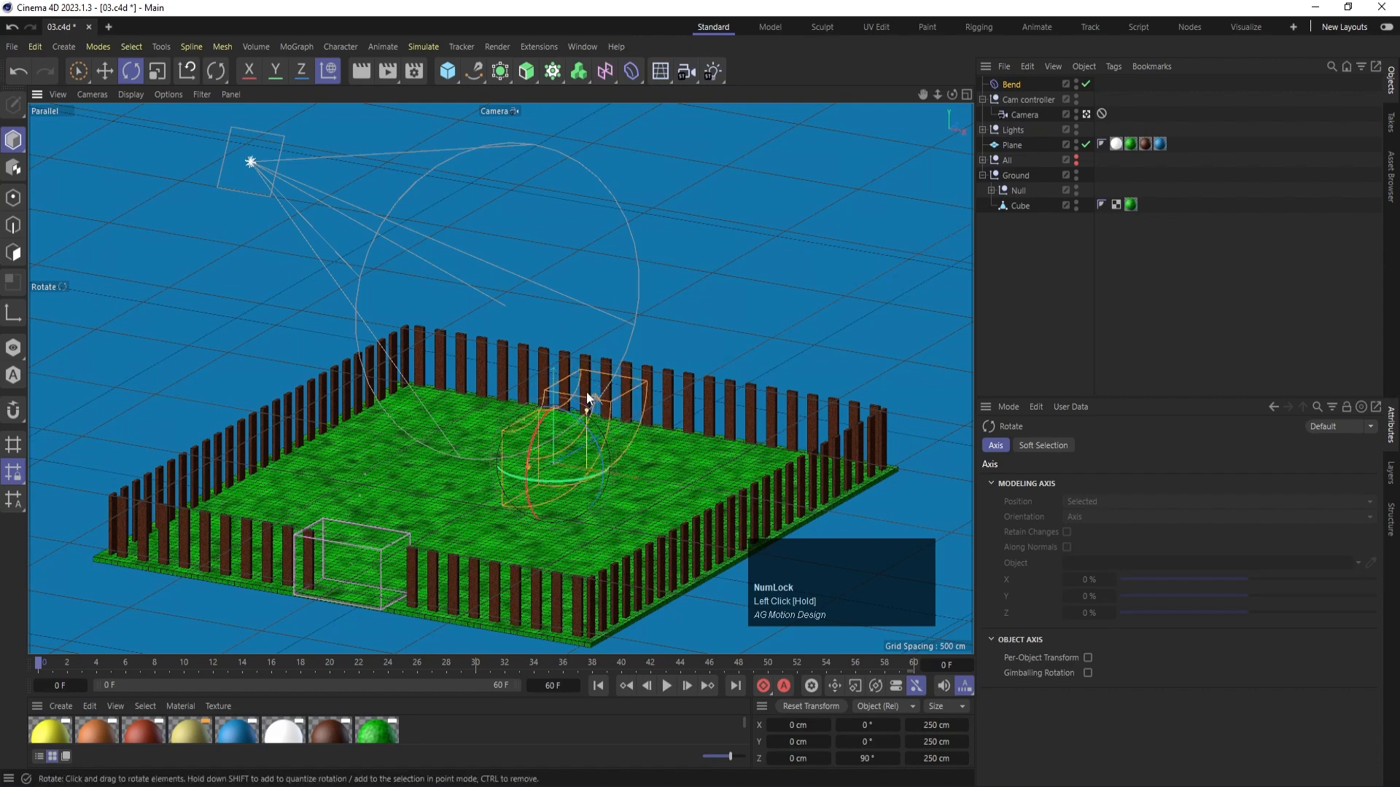
pyautogui.click(1189, 233)
# - Make the Bend deformer a child of the Cube inside the Ground null and select it
pyautogui.moveTo(1013, 83); pyautogui.dragTo(1017, 207)
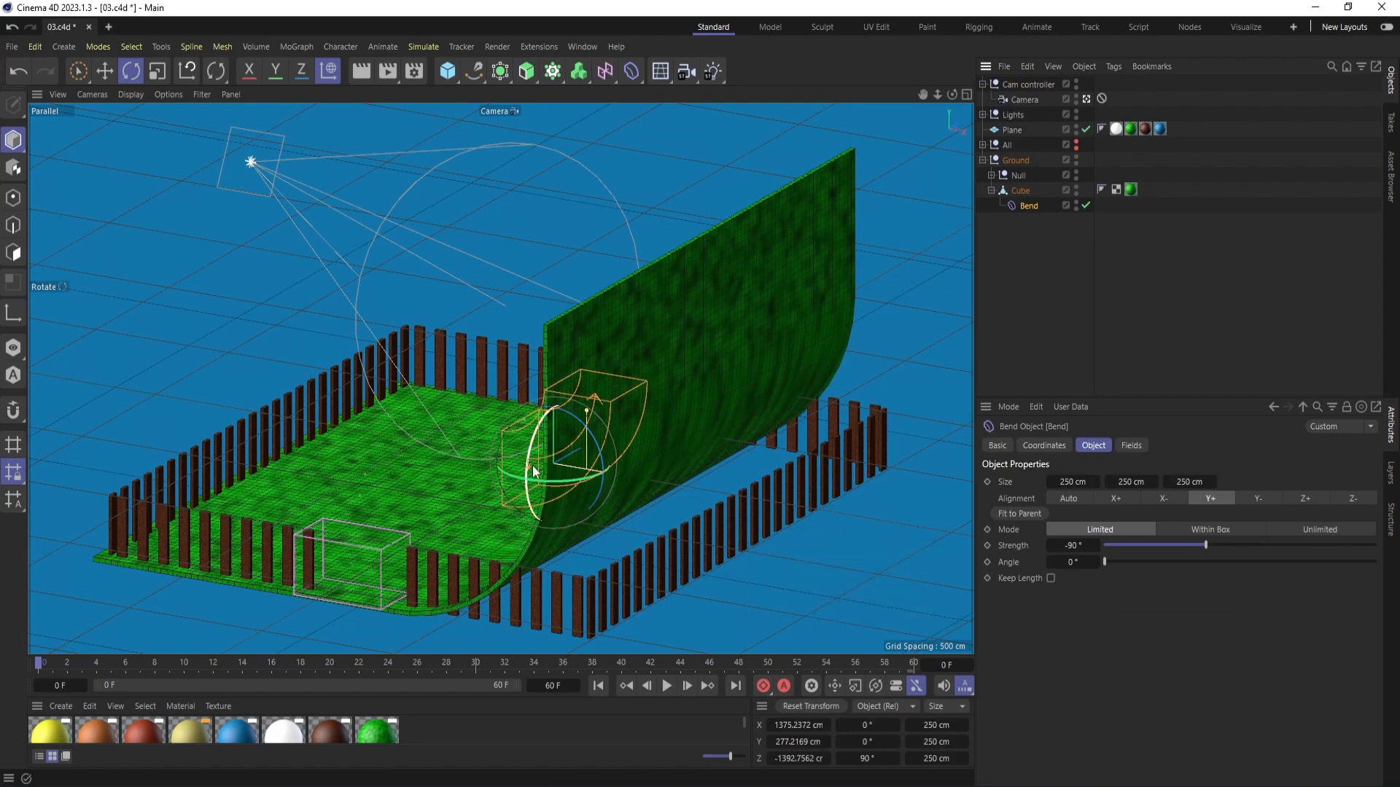
pyautogui.click(1044, 243)
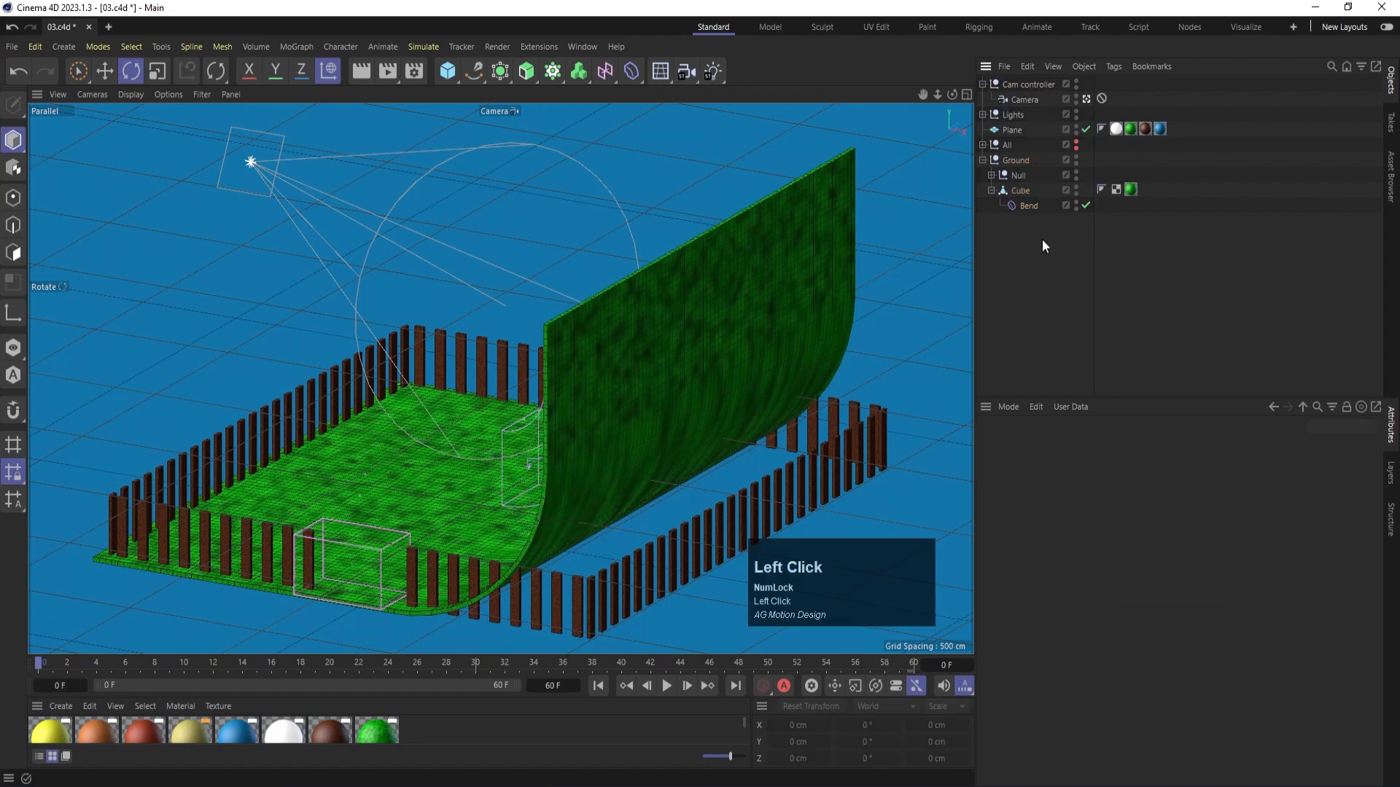
pyautogui.click(1025, 207)
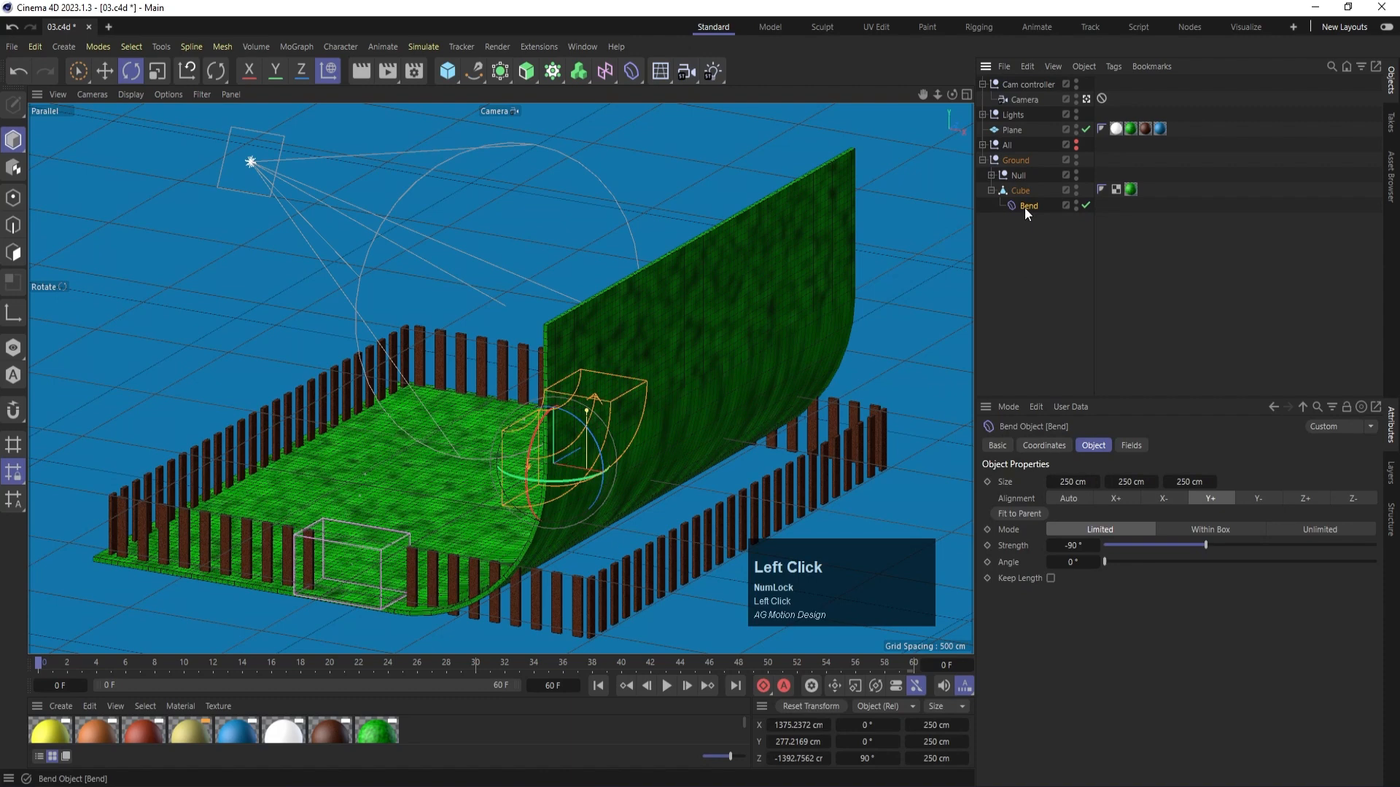
# - Lower the Bend deformer to about 29 cm in Y and shift it along X to about -926 cm, past the ground's edge
pyautogui.middleClick(817, 309)
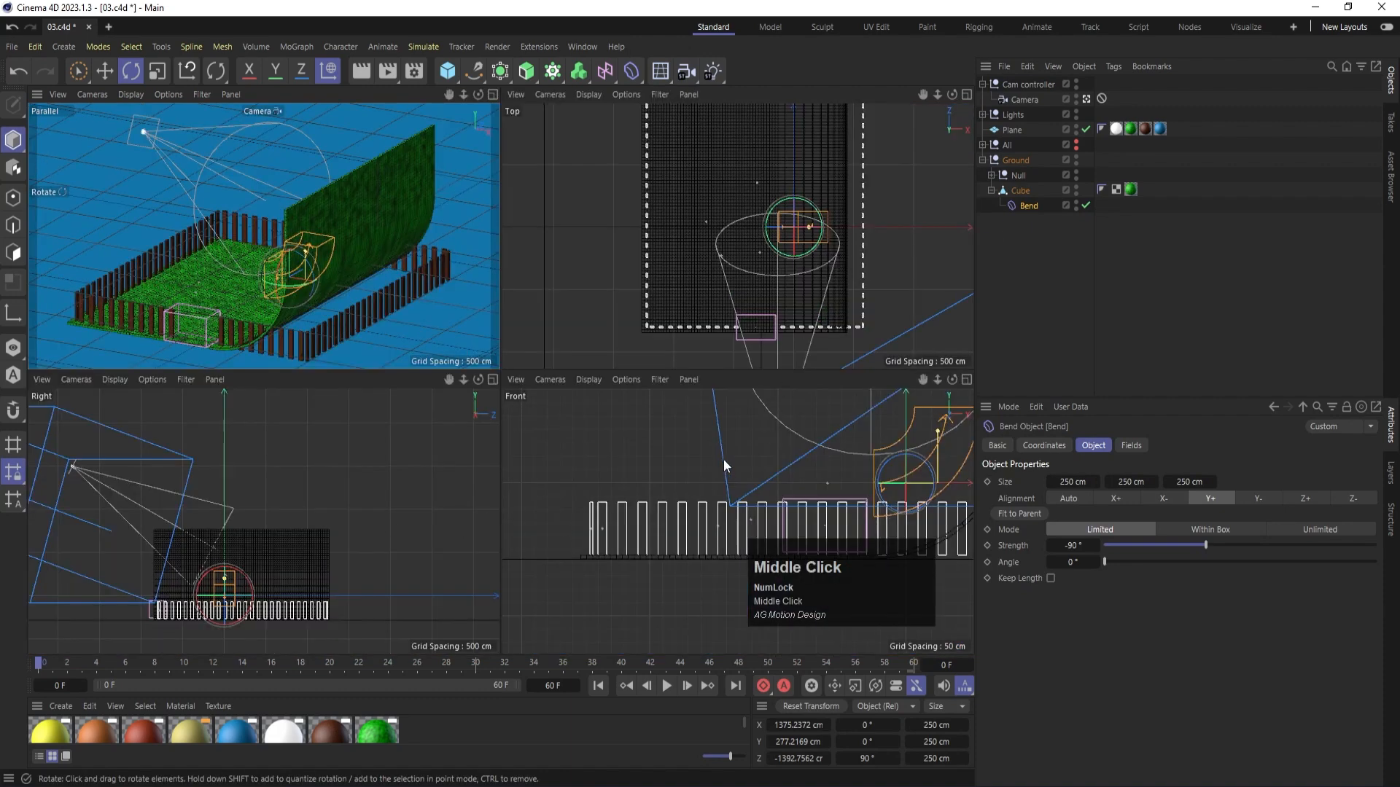
pyautogui.scroll(-3, 725, 460)
pyautogui.press('e')
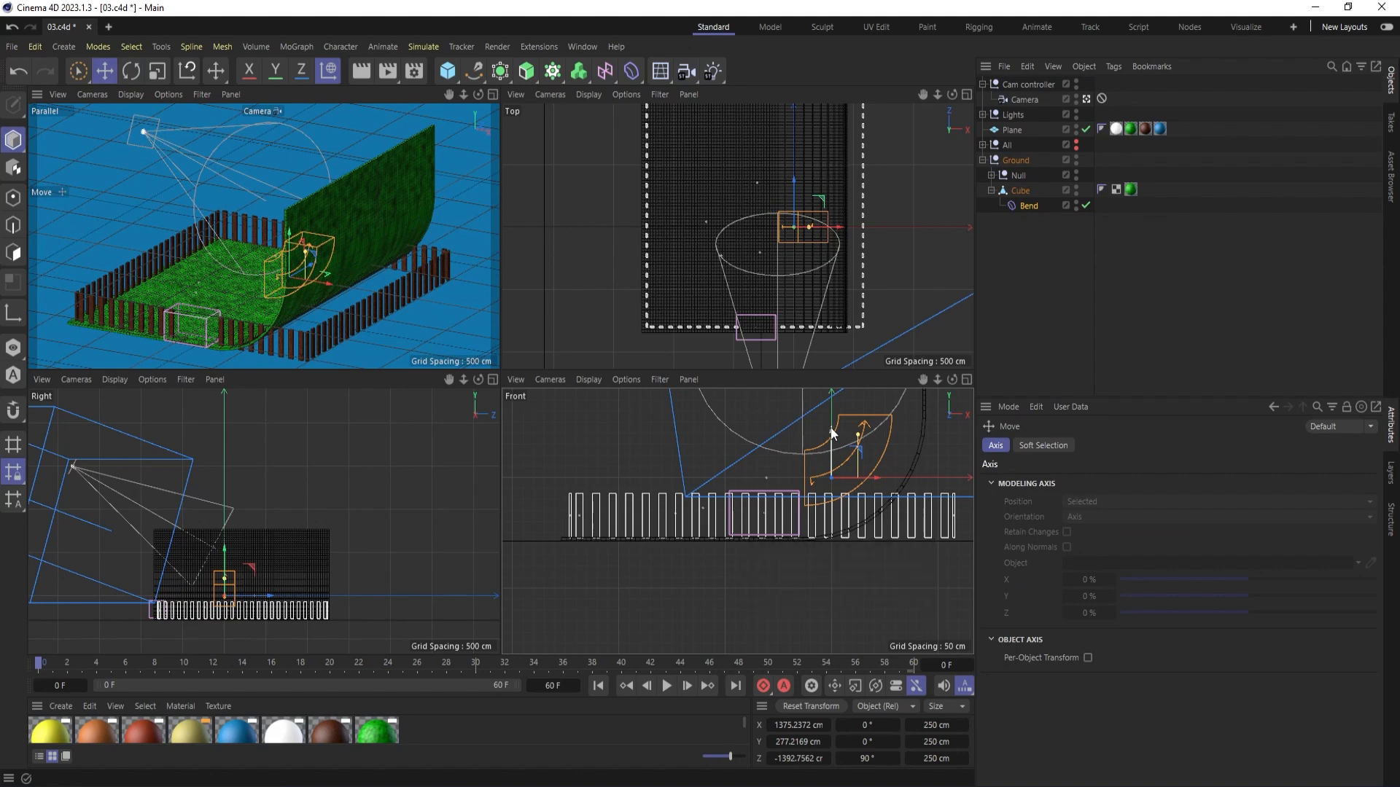
pyautogui.moveTo(831, 433); pyautogui.dragTo(837, 485)
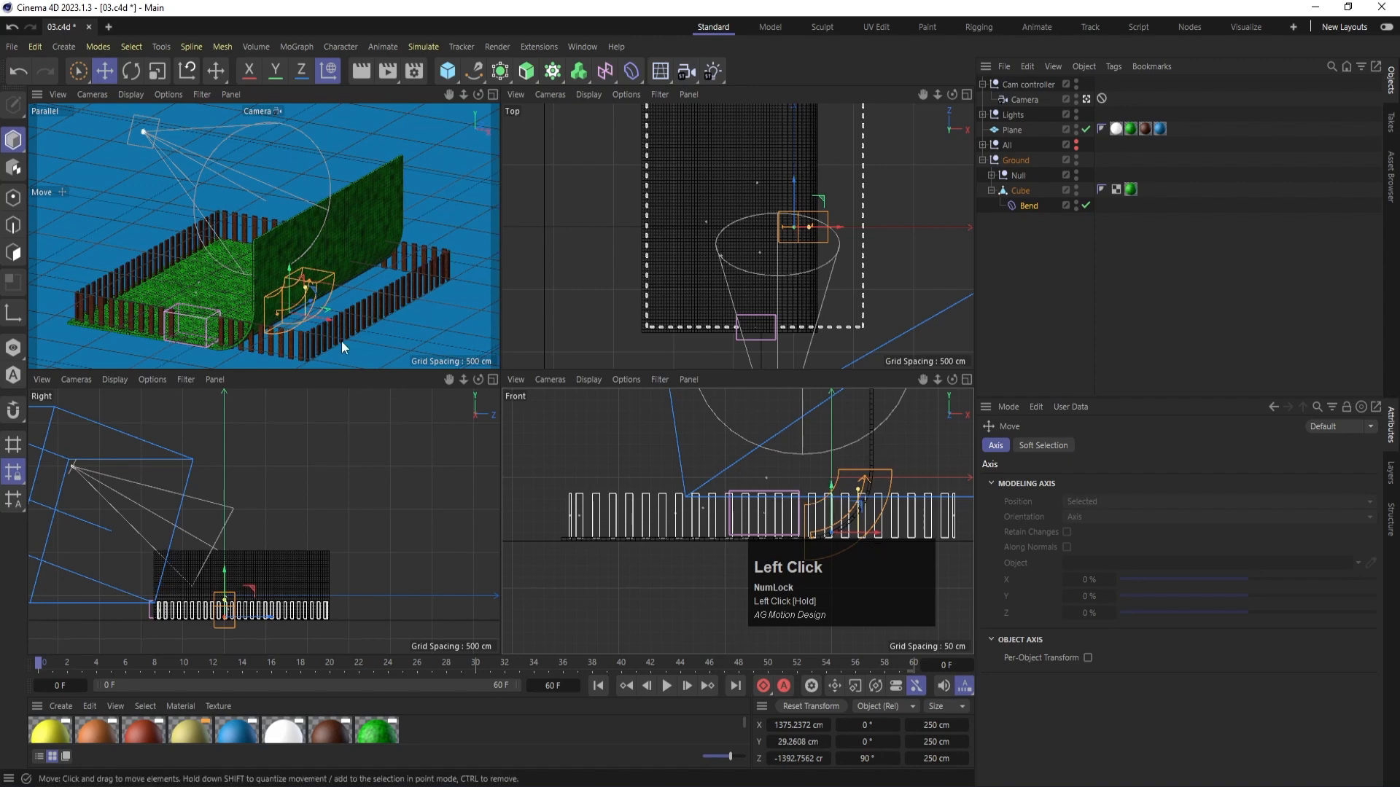
pyautogui.middleClick(260, 302)
pyautogui.moveTo(631, 552); pyautogui.dragTo(32, 385)
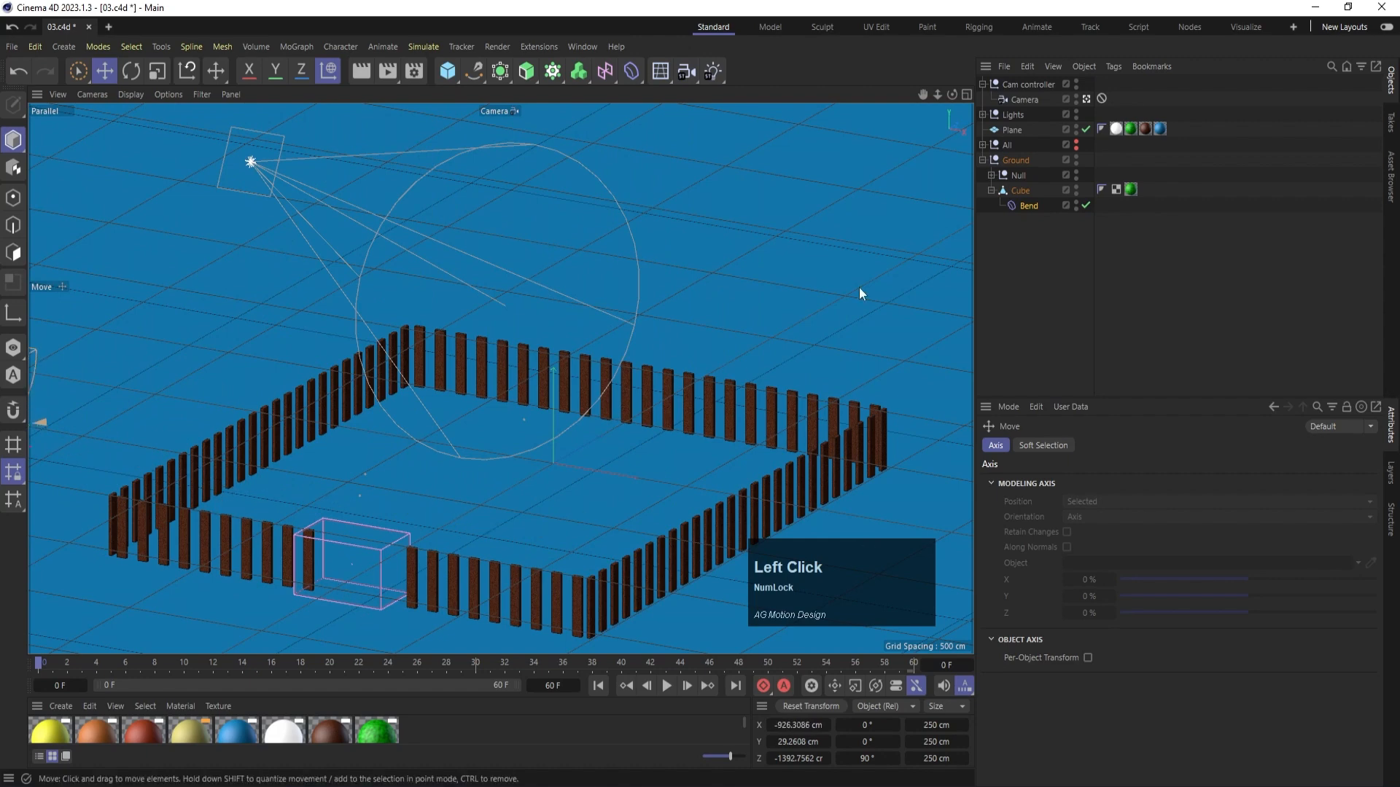
# - Freeze all of the Bend deformer's transform coordinates at its starting position
pyautogui.click(1028, 205)
pyautogui.click(1044, 446)
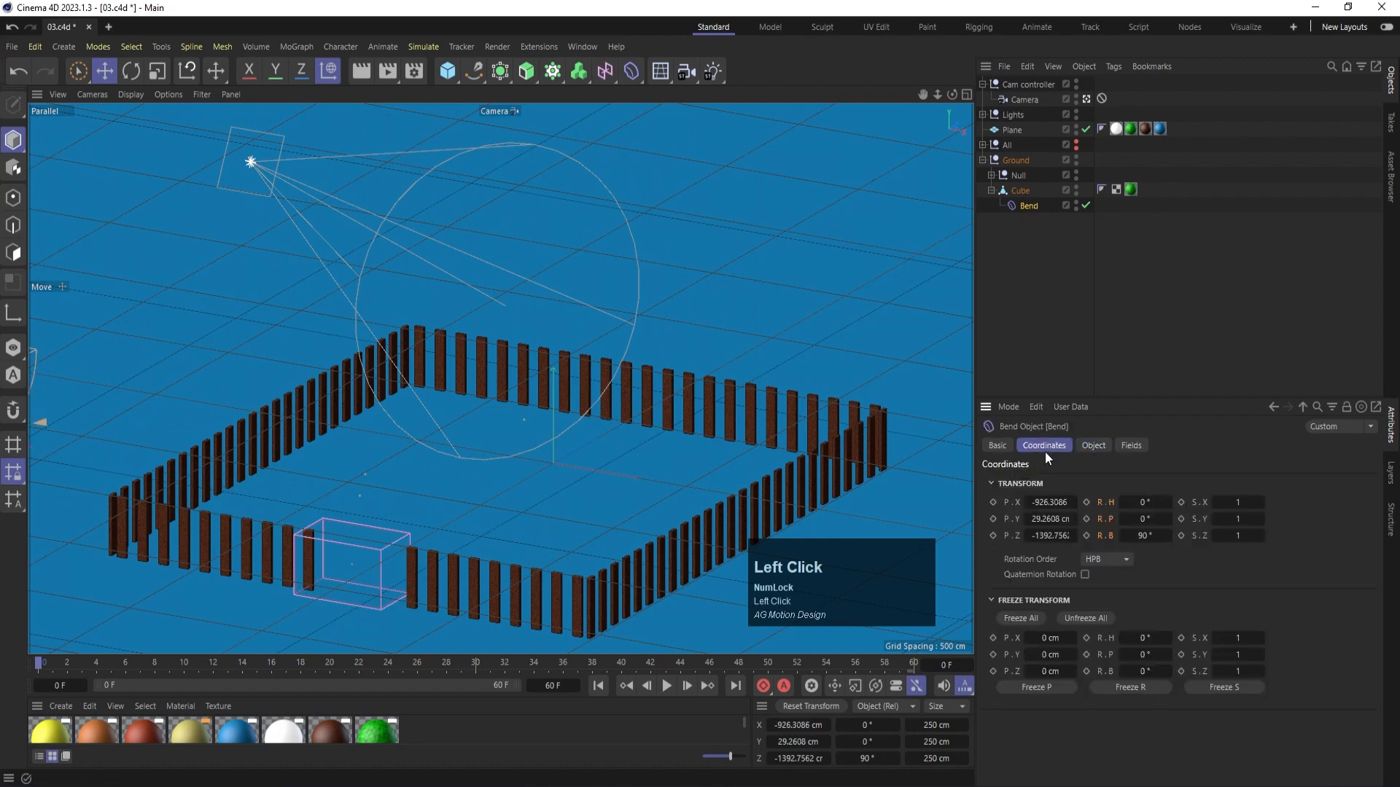
pyautogui.click(1034, 620)
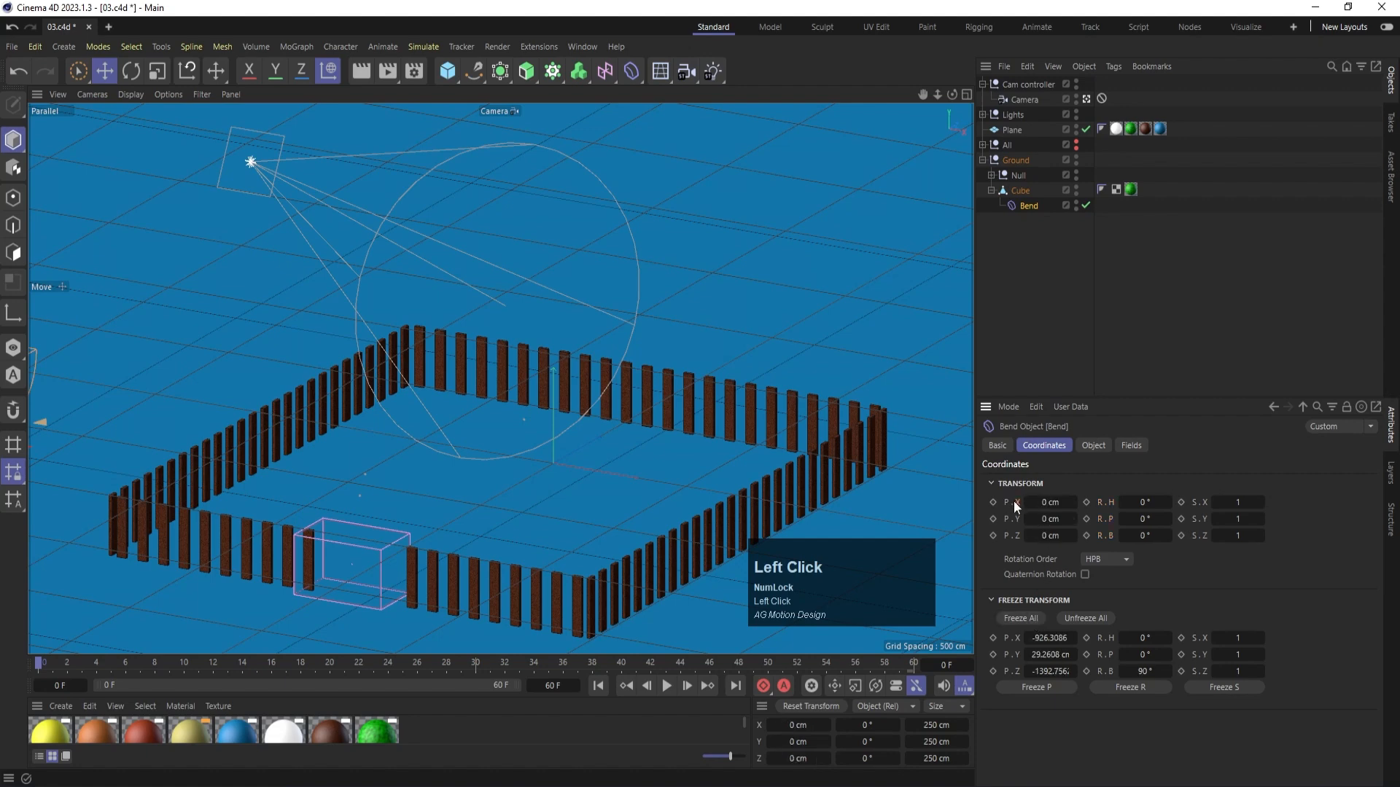
# - Try changing the Bend deformer's position values one axis at a time, undoing each change
pyautogui.moveTo(1040, 503); pyautogui.dragTo(1296, 519)
pyautogui.hotkey('ctrl', 'z')
pyautogui.click(1037, 538)
pyautogui.hotkey('ctrl', 'z')
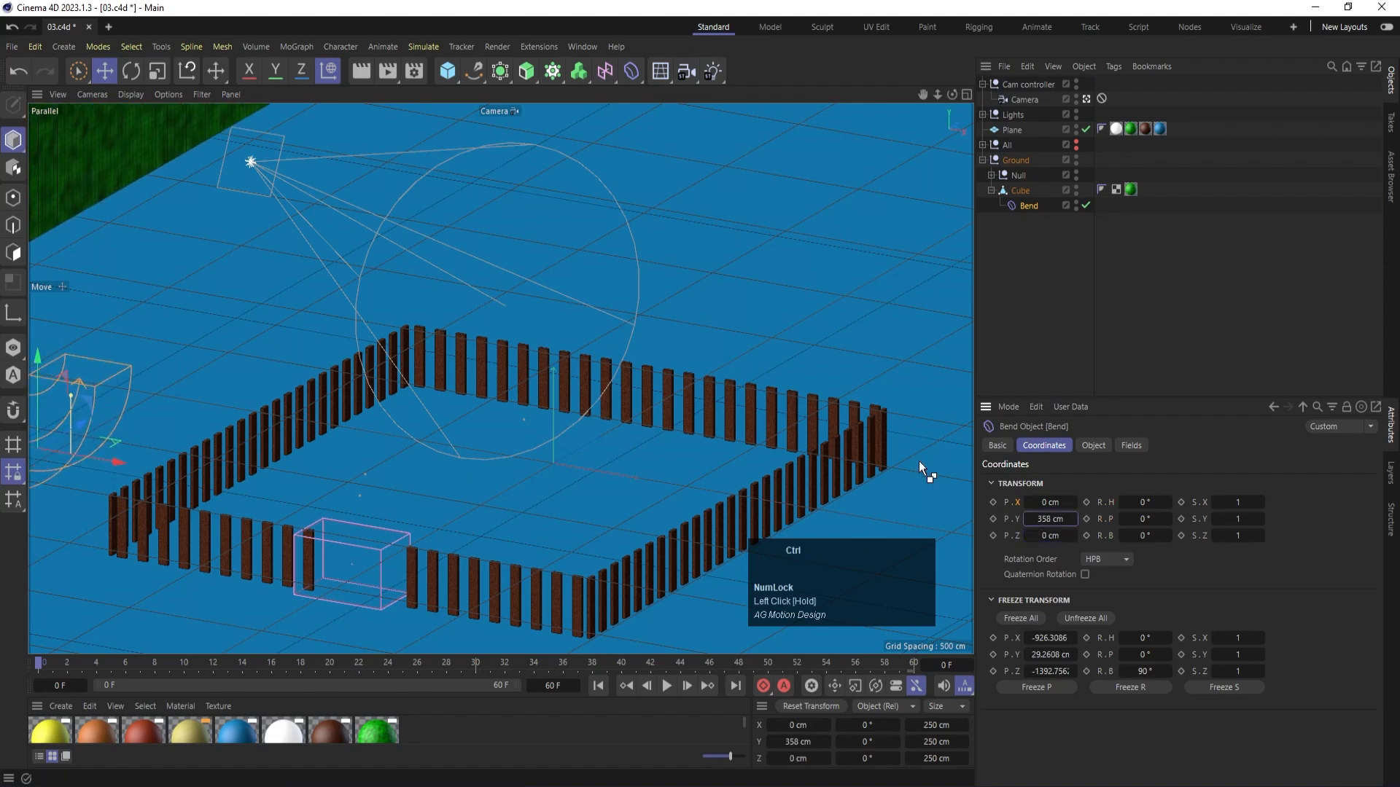
pyautogui.hotkey('ctrl', 'z')
# - Keyframe the Bend deformer's Y position at 0 cm on frame 0 and at about 3049 cm on frame 30, covering the whole ground
pyautogui.click(1016, 525)
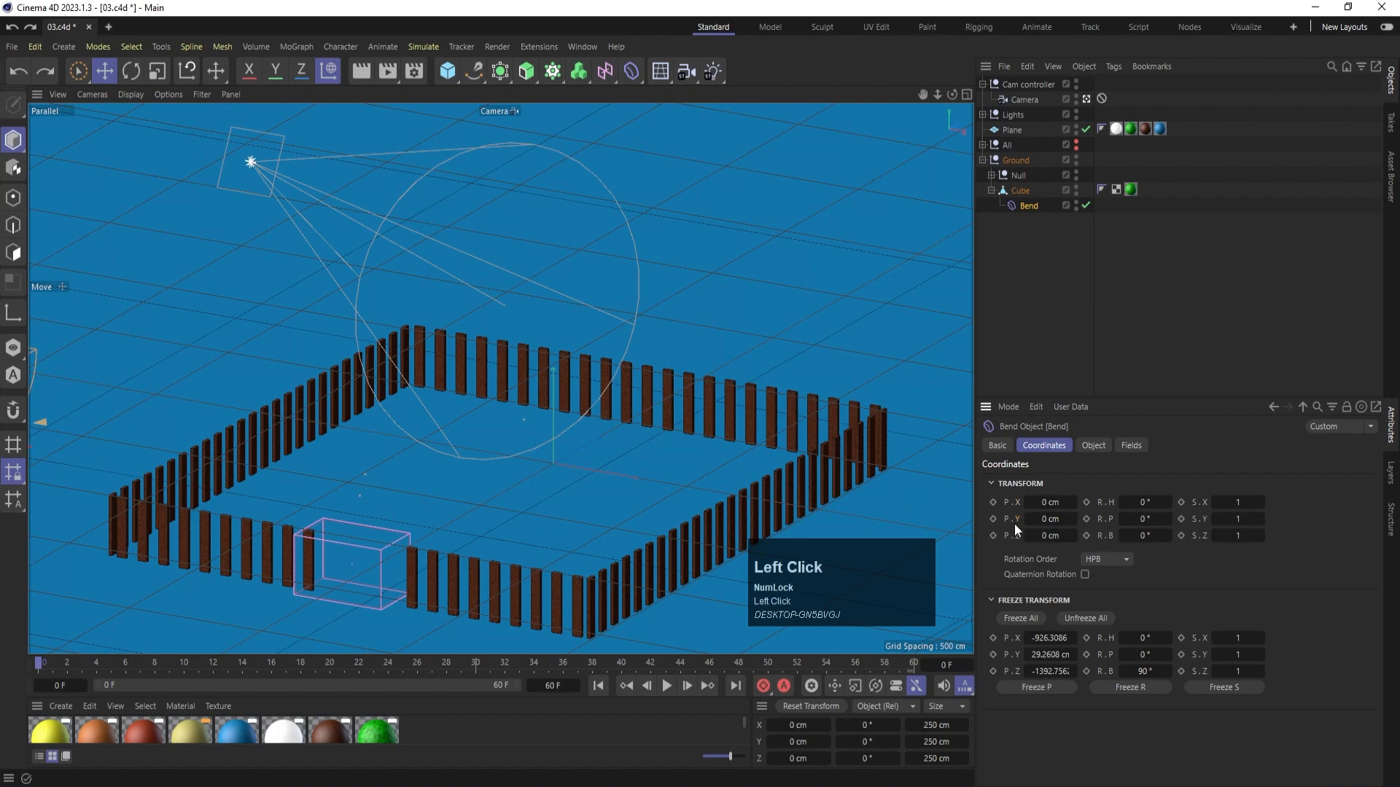
pyautogui.click(993, 519)
pyautogui.moveTo(325, 663); pyautogui.dragTo(474, 668)
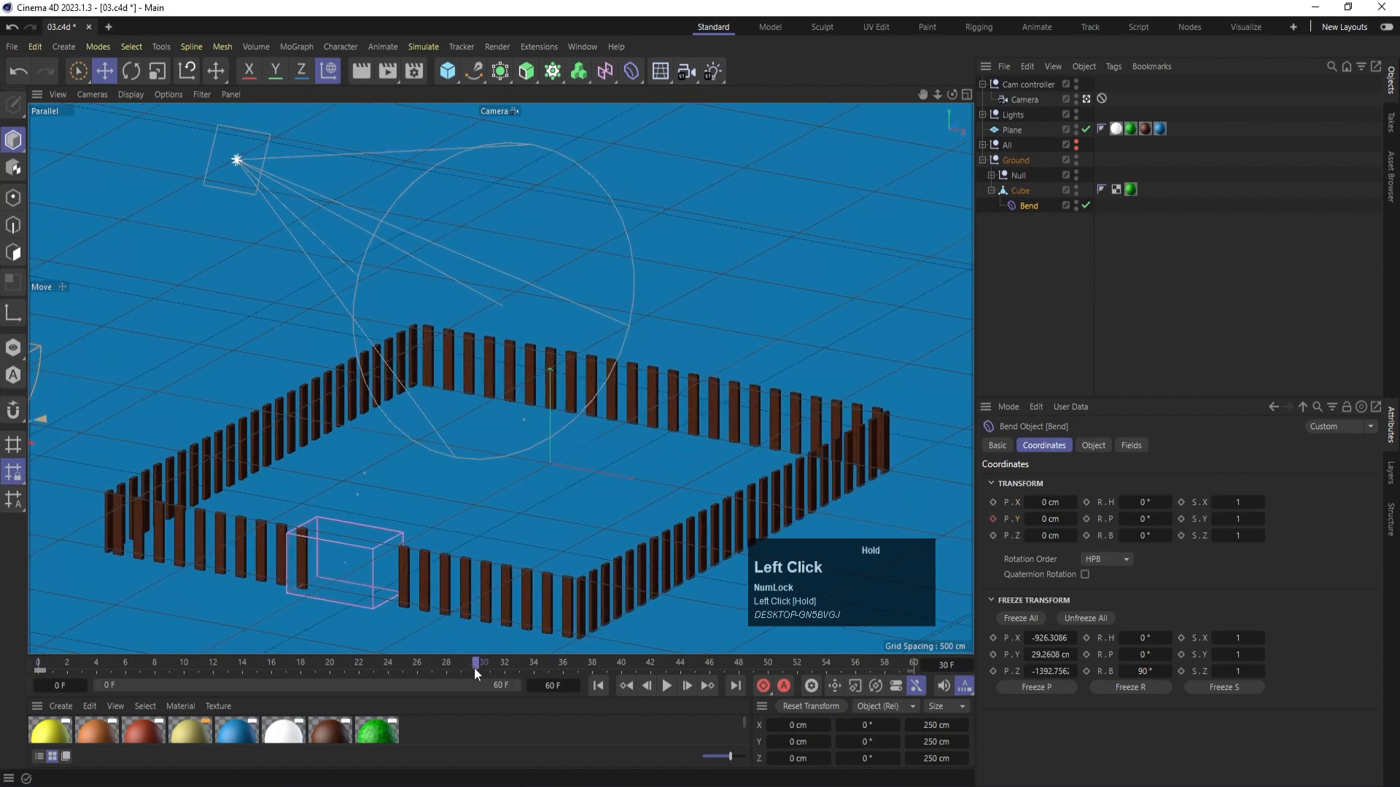
pyautogui.click(1050, 518)
pyautogui.write('380')
pyautogui.press('Return')
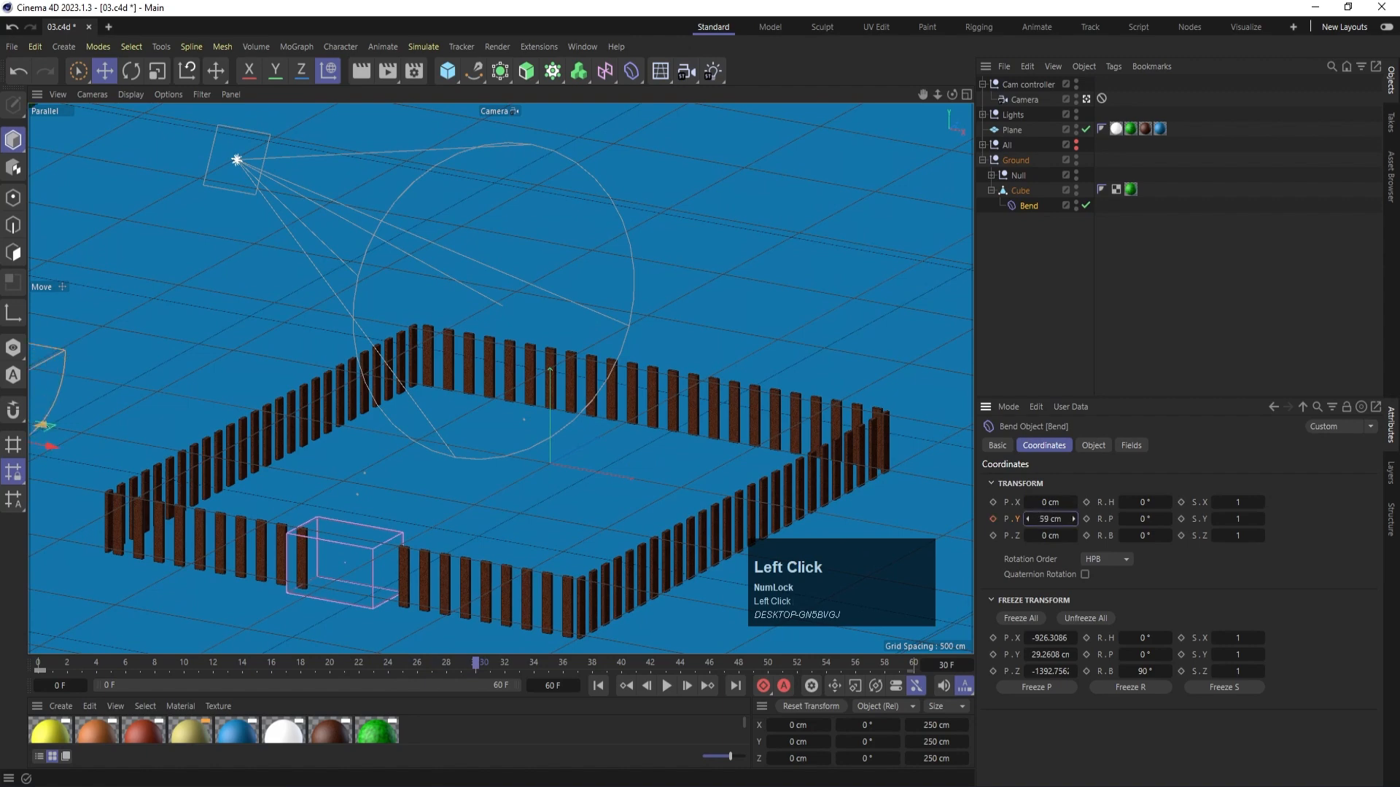
pyautogui.moveTo(113, 457); pyautogui.dragTo(825, 571)
pyautogui.click(993, 519)
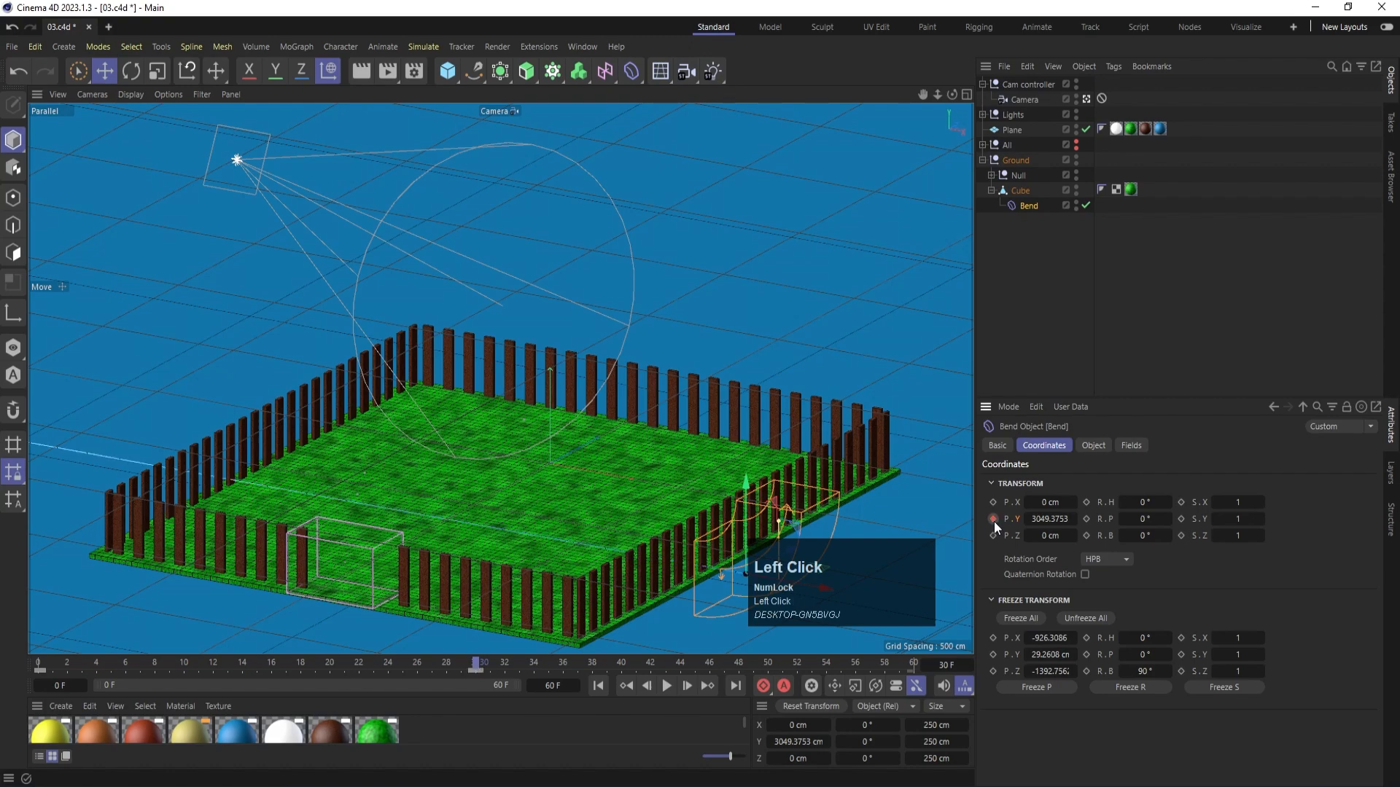
# - Play the ground animation from the start and move the Bend deformer's end keyframe to frame 40
pyautogui.click(597, 685)
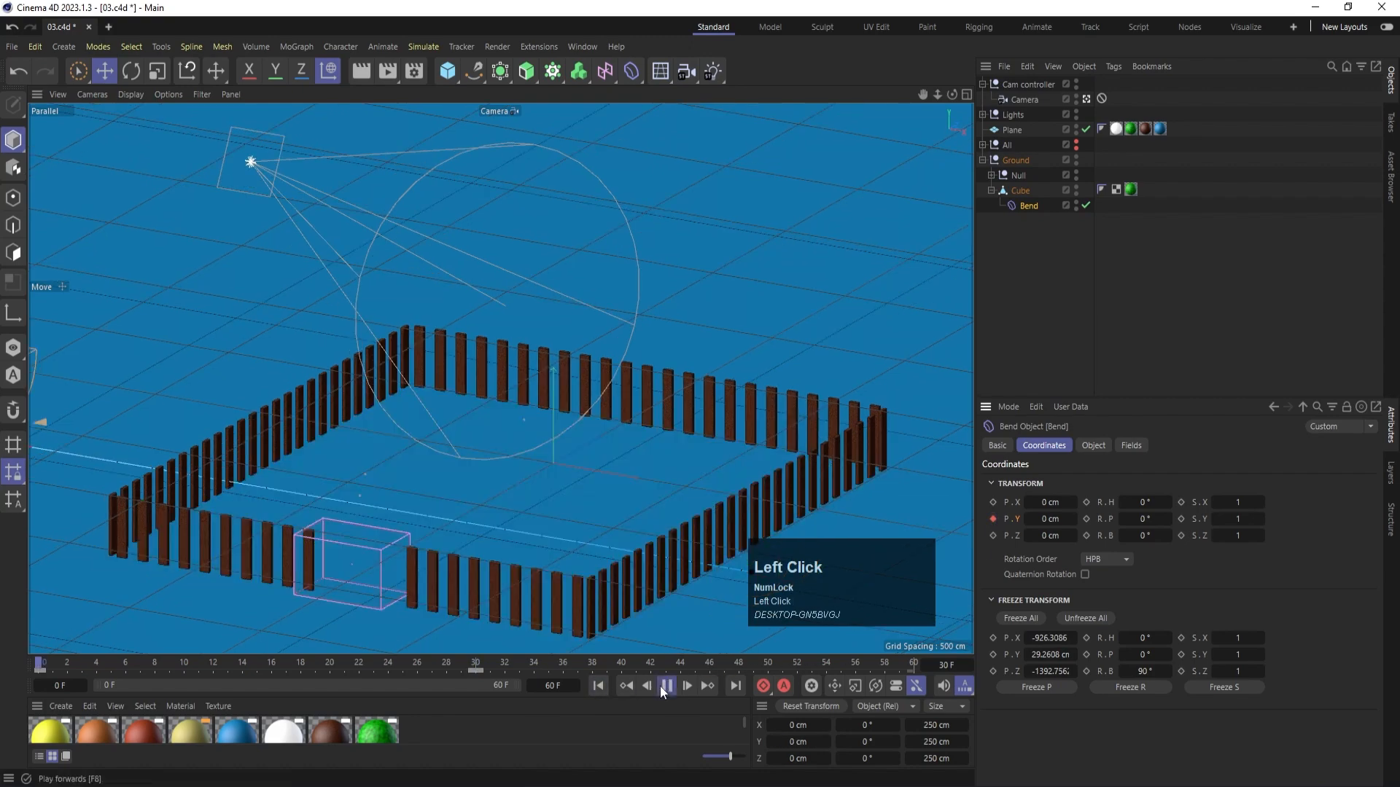
pyautogui.click(663, 685)
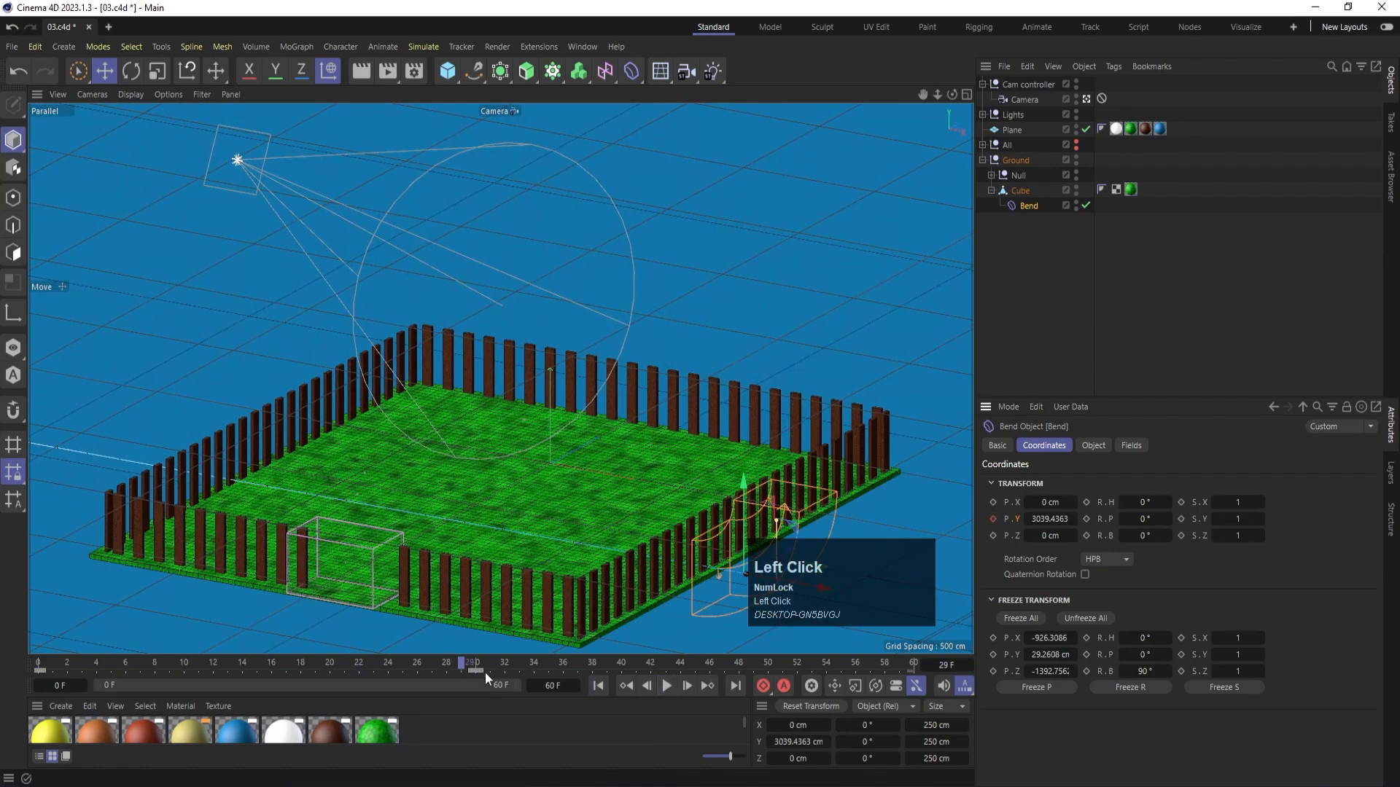
pyautogui.moveTo(484, 673); pyautogui.dragTo(627, 671)
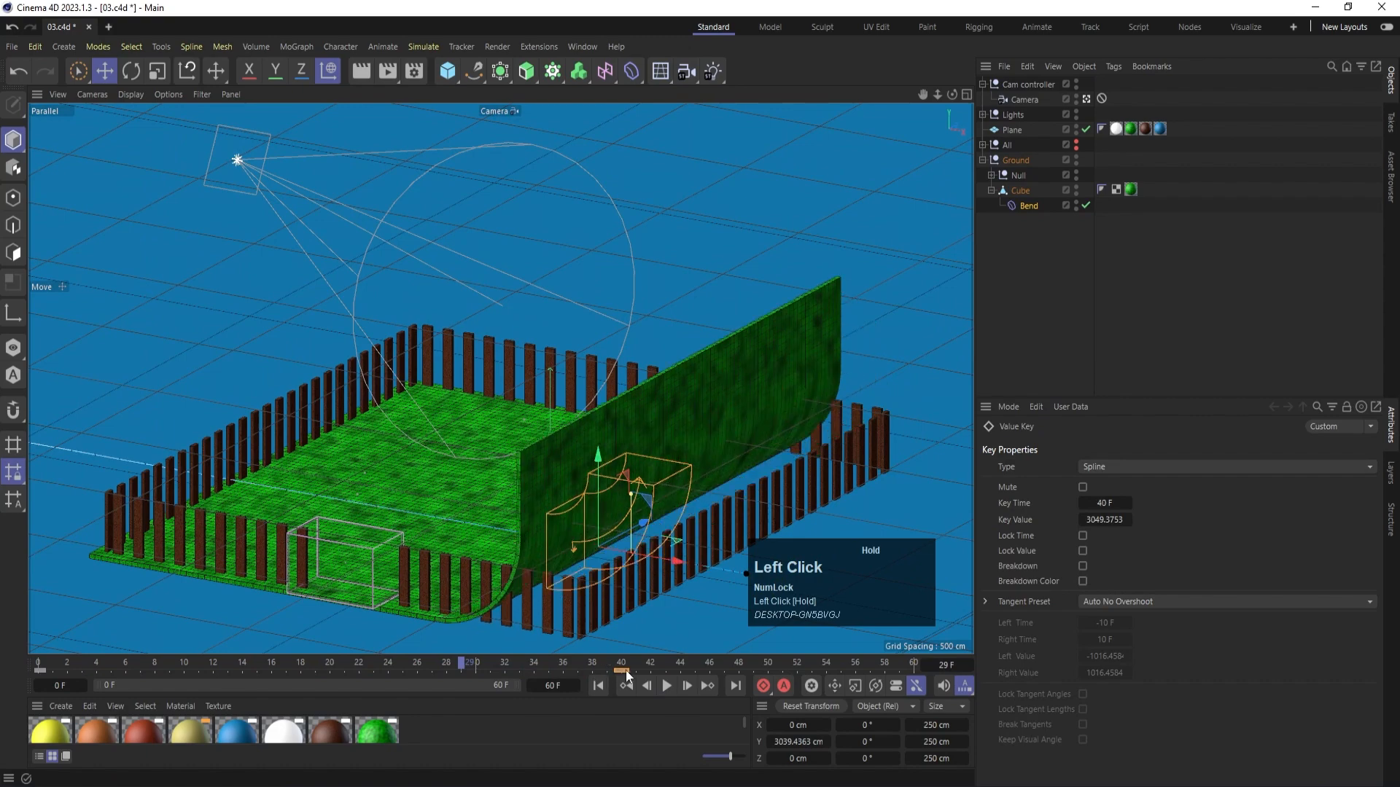
# - Replay the ground animation from frame 0 and move the Bend deformer's end keyframe to frame 60
pyautogui.moveTo(522, 665); pyautogui.dragTo(30, 665)
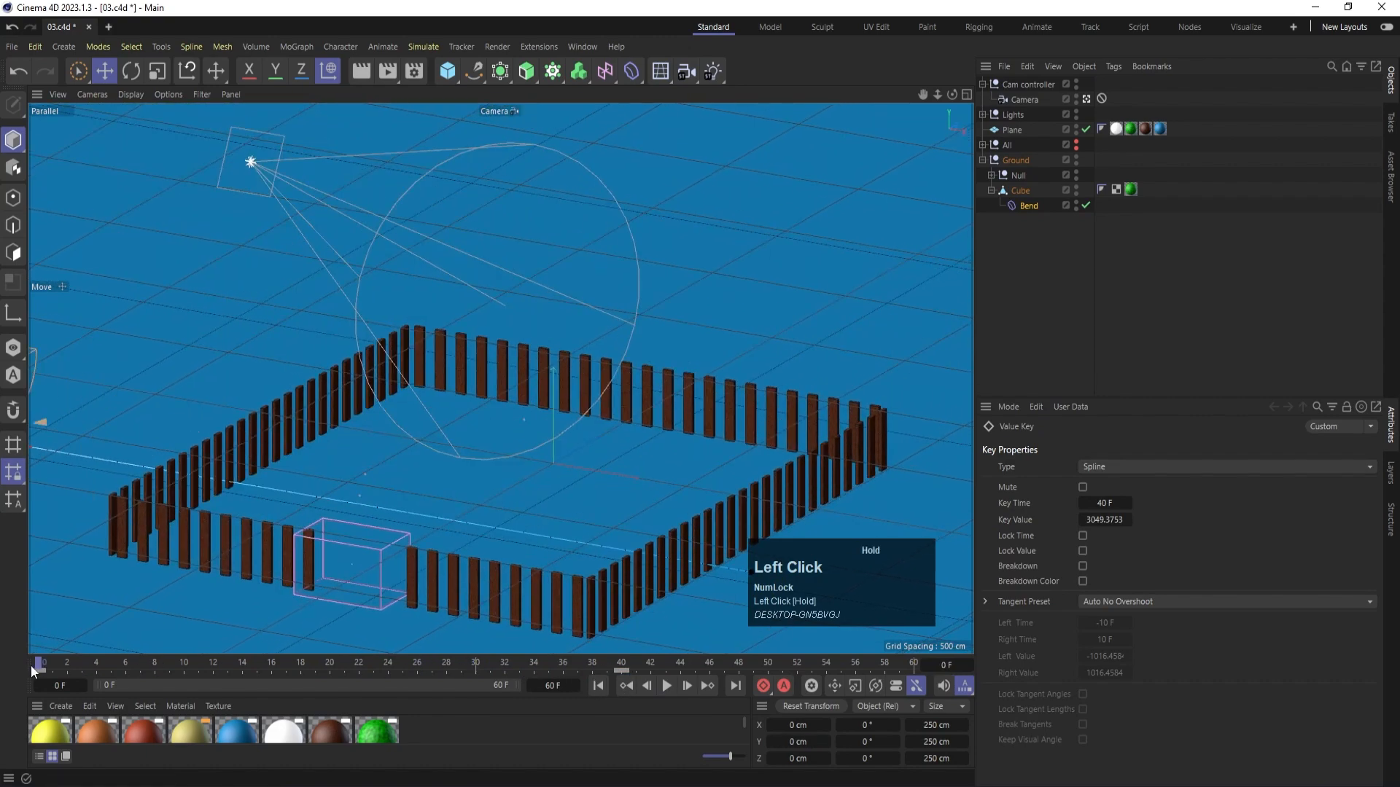
pyautogui.click(668, 686)
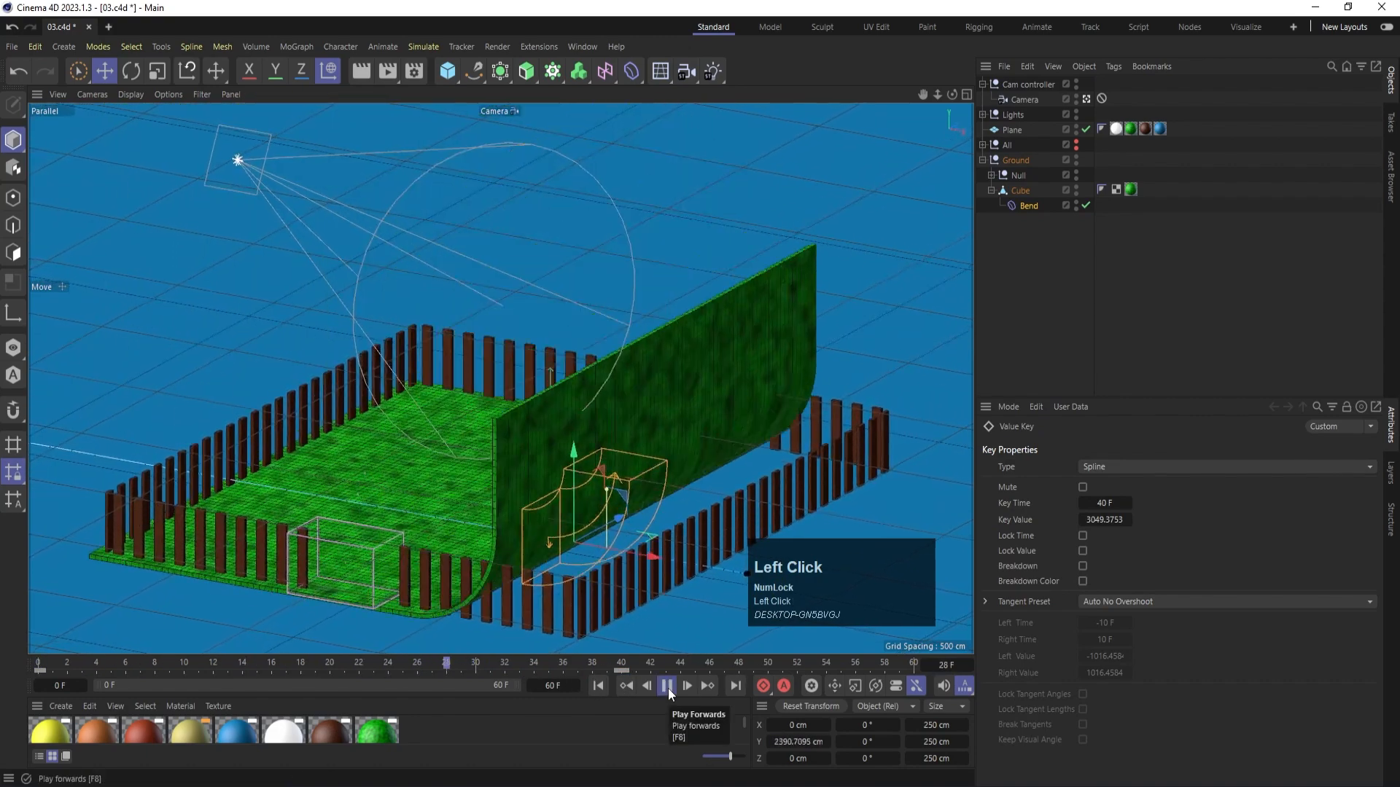
pyautogui.click(668, 686)
pyautogui.moveTo(621, 673); pyautogui.dragTo(912, 674)
# - Play the ground unrolling animation from the first frame and scrub back to frame 30 to check its timing
pyautogui.click(597, 687)
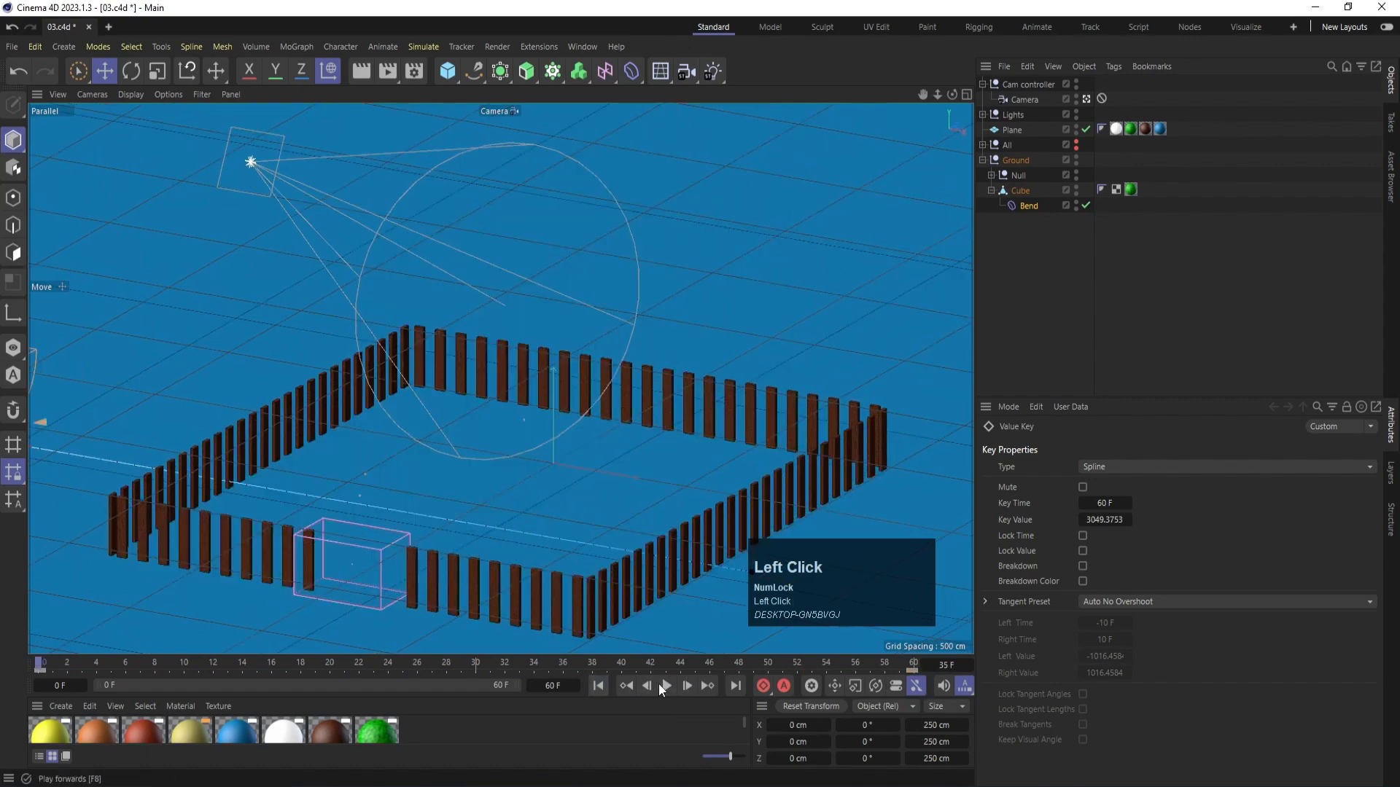
pyautogui.click(660, 686)
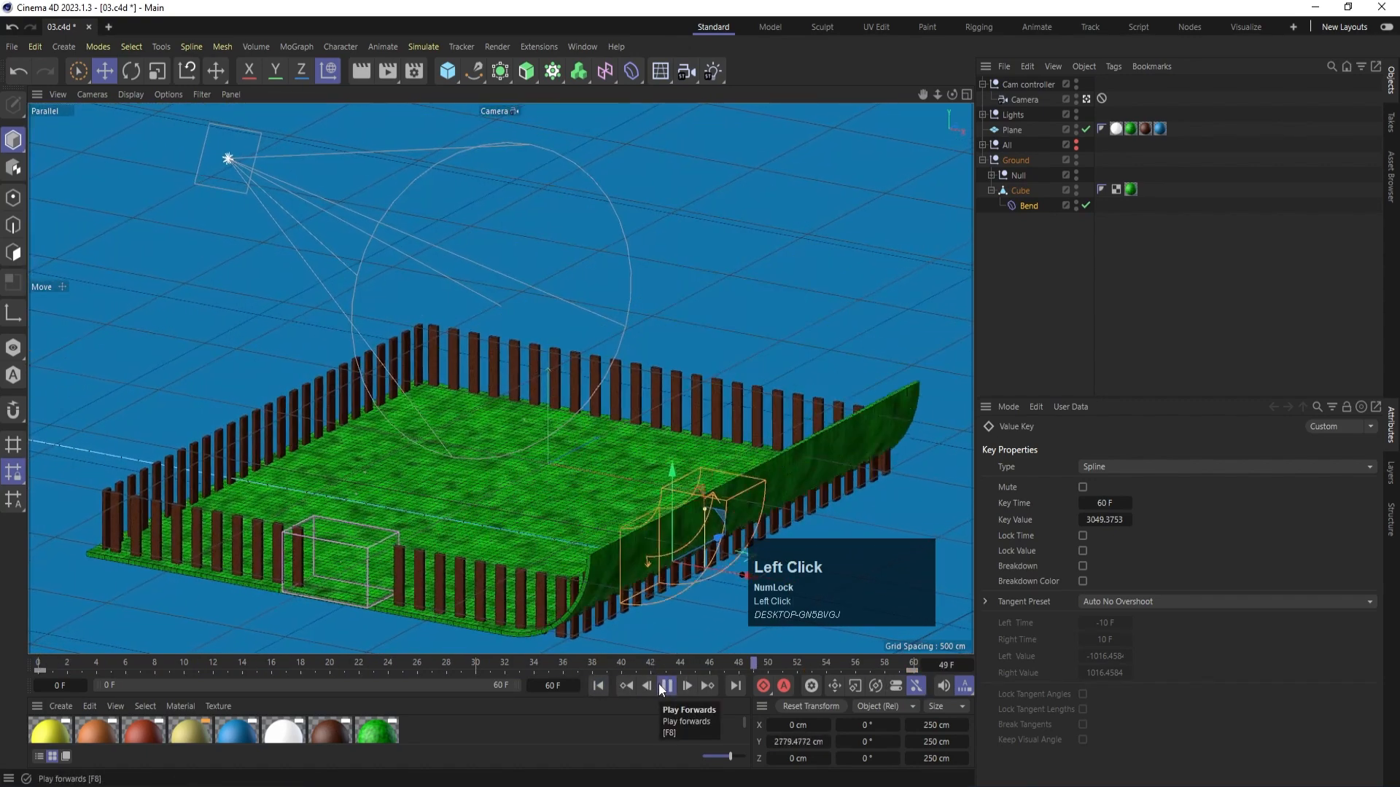
pyautogui.click(659, 686)
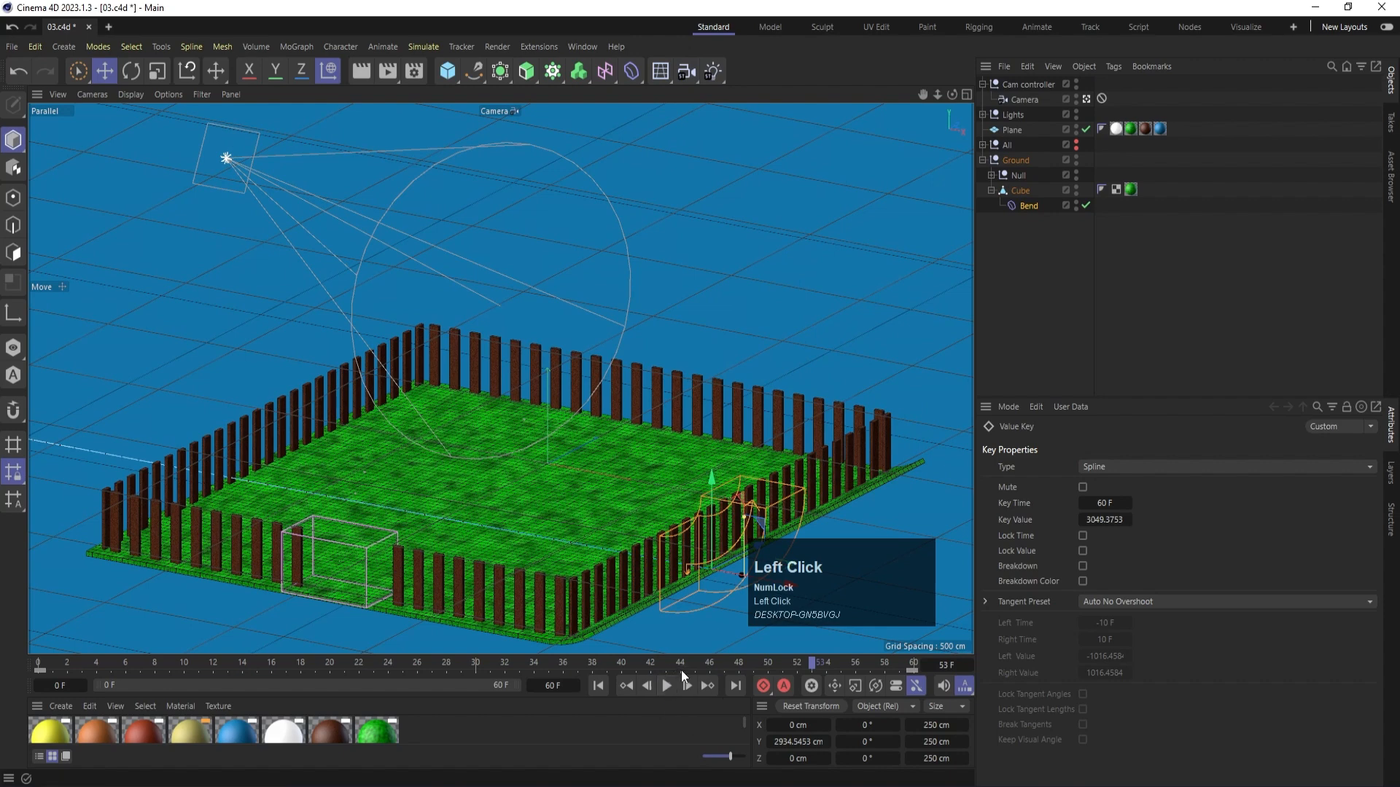
pyautogui.moveTo(652, 663); pyautogui.dragTo(470, 662)
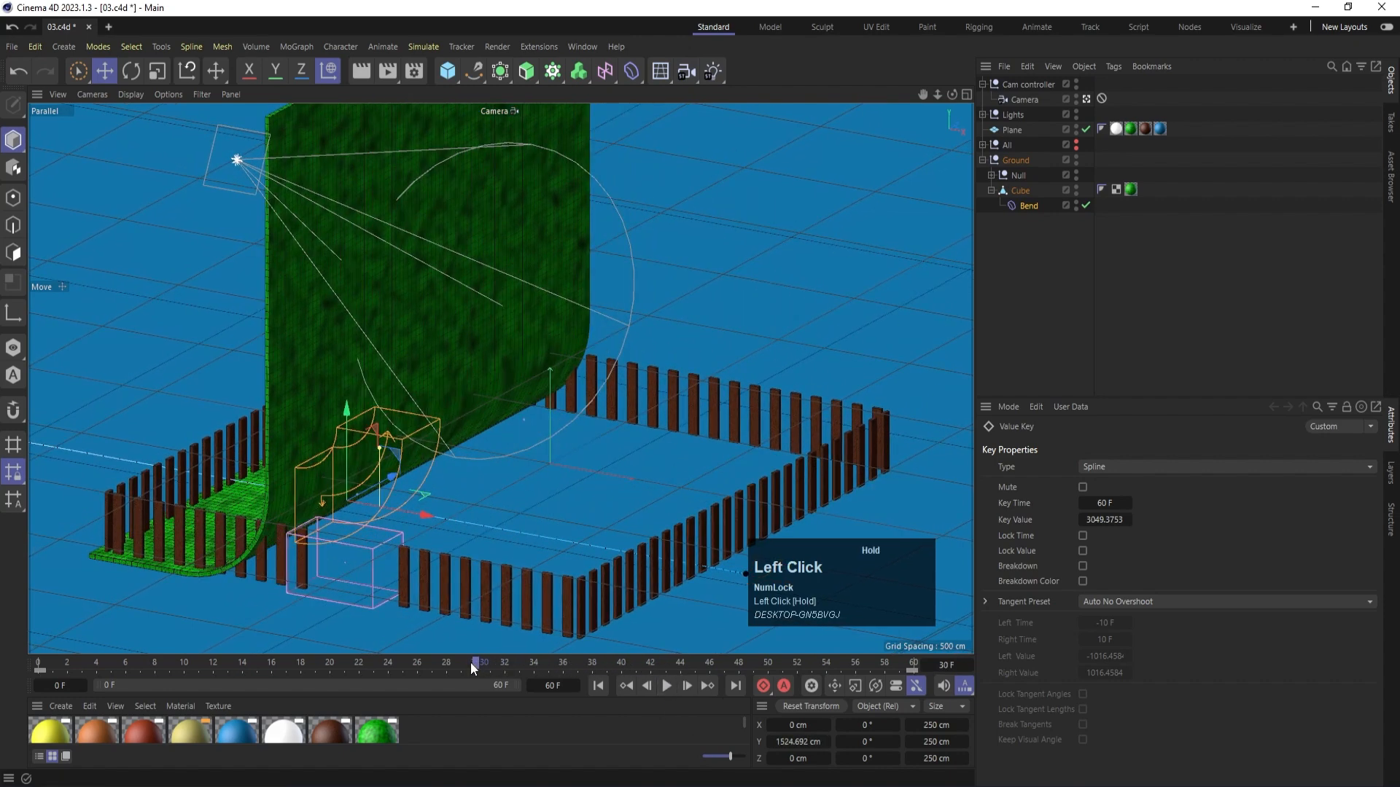
# - Collapse the Cube, expand the Null inside Ground, and check which fence side each of the four Cloners forms
pyautogui.click(1039, 275)
pyautogui.click(991, 190)
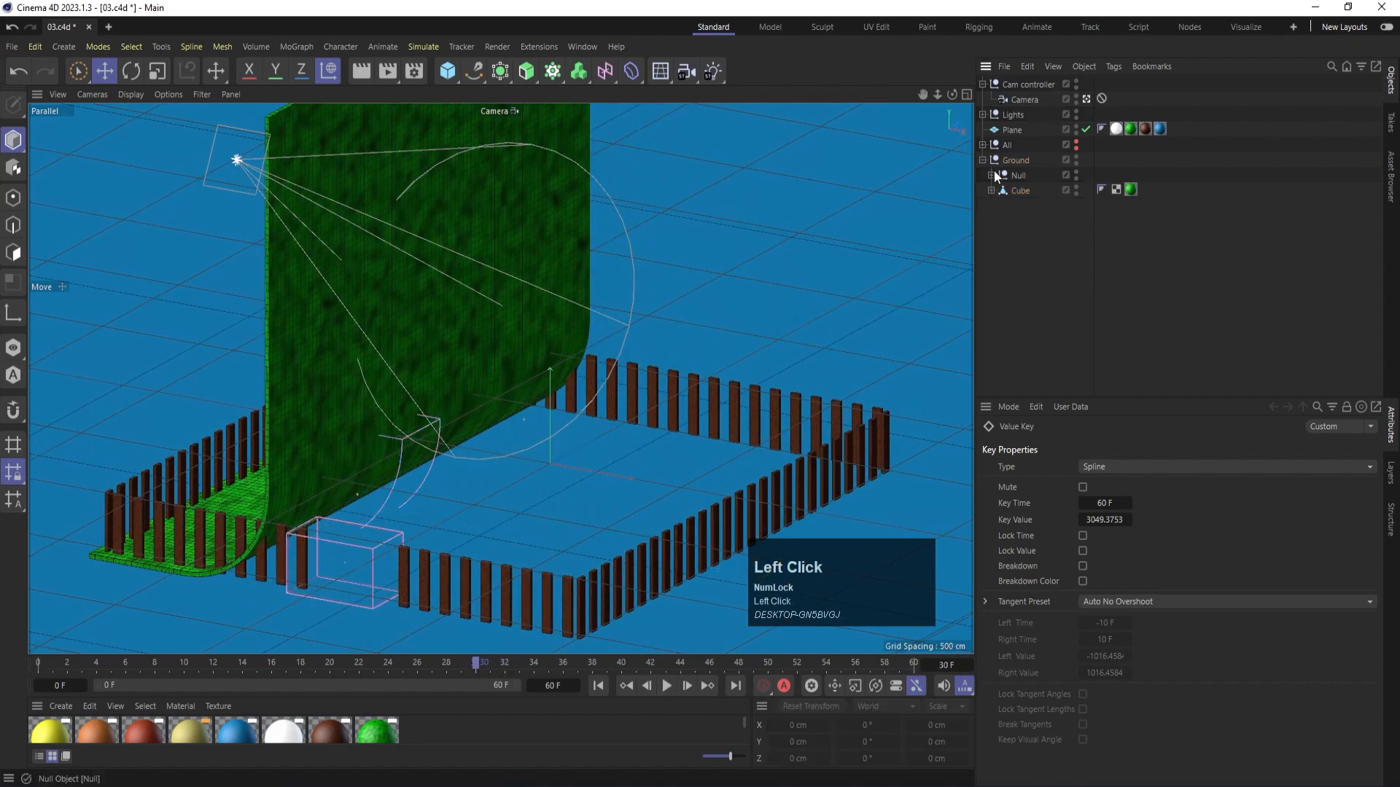
pyautogui.click(991, 175)
pyautogui.click(1035, 201)
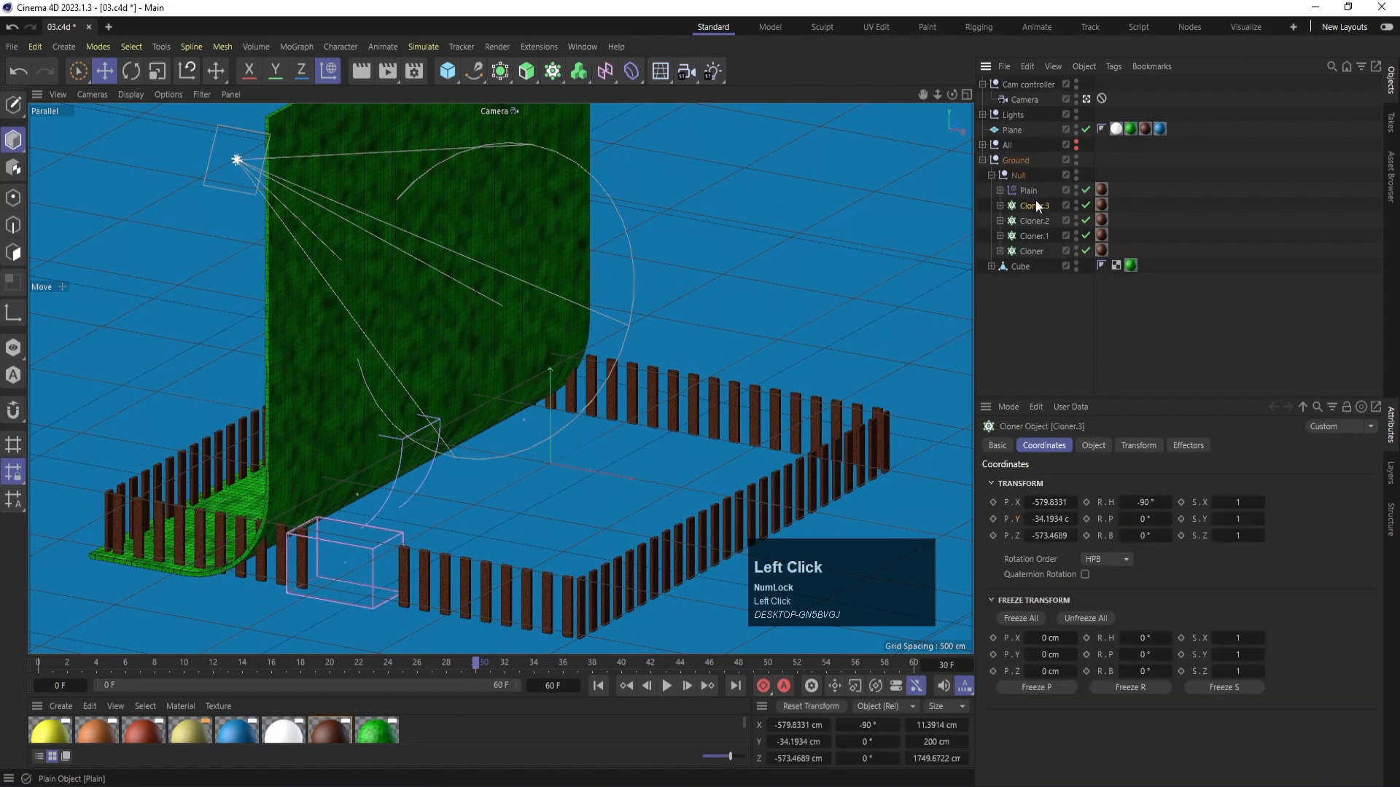
pyautogui.click(1034, 302)
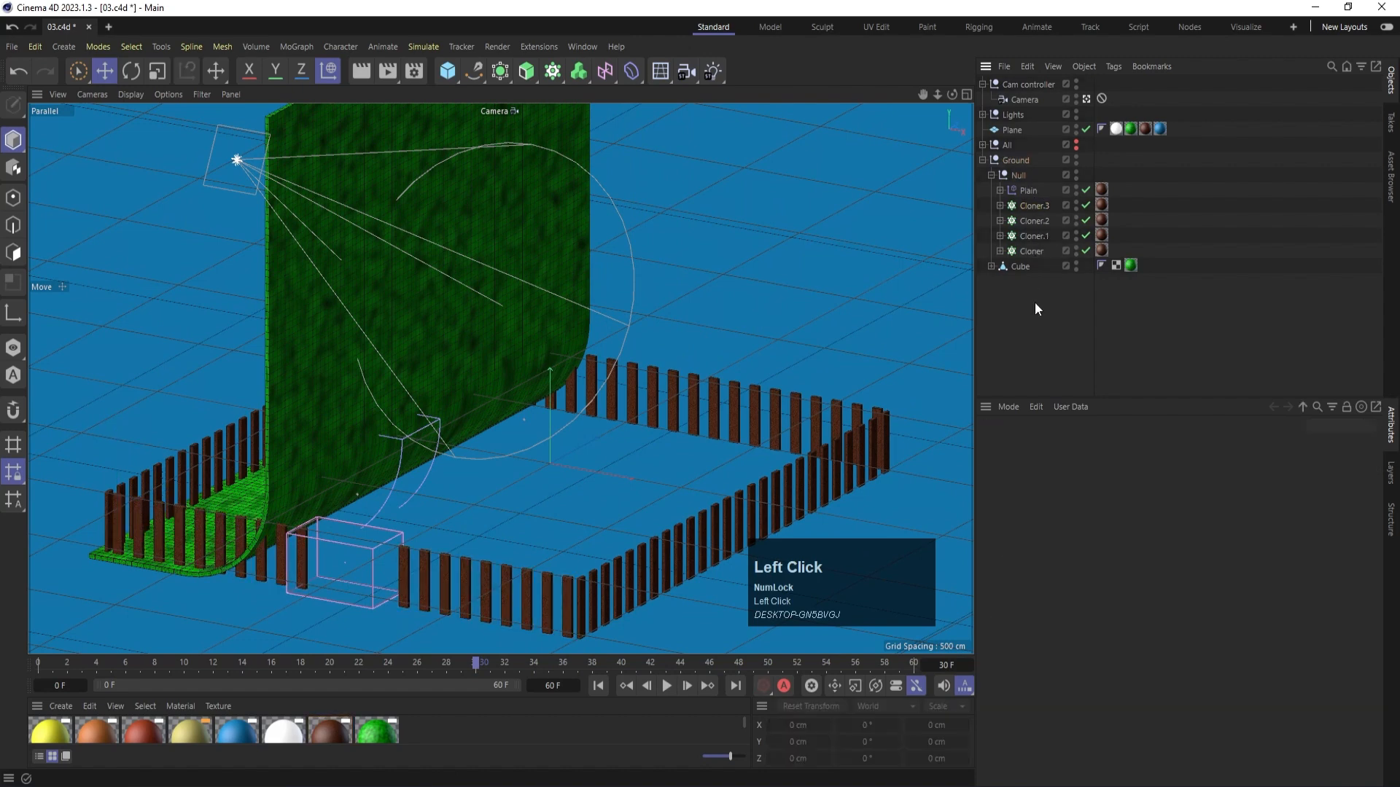
pyautogui.click(1026, 251)
pyautogui.click(1026, 235)
pyautogui.click(1025, 221)
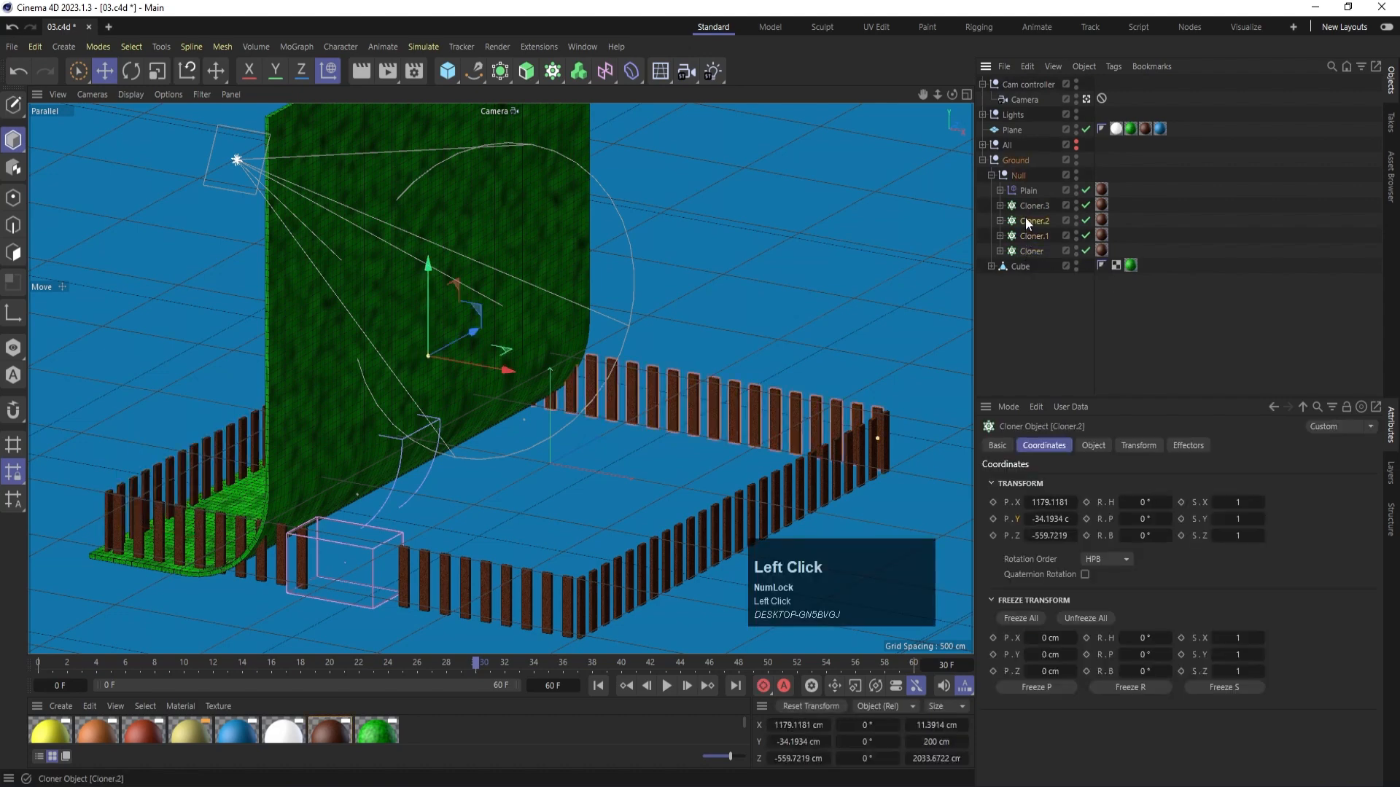
pyautogui.click(1025, 205)
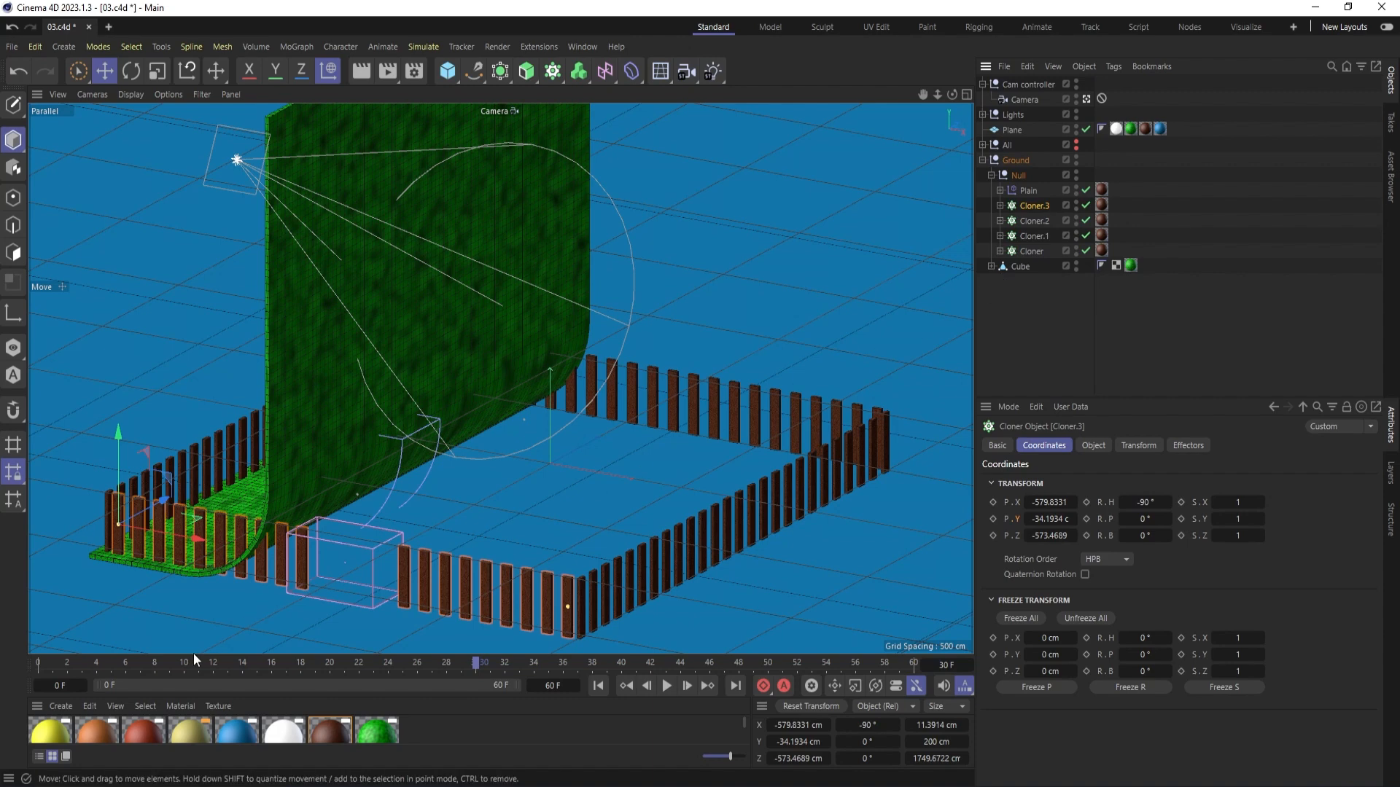
# - Return to frame 0, select the four fence Cloners together, and freeze all of their transform coordinates
pyautogui.click(97, 662)
pyautogui.moveTo(97, 662); pyautogui.dragTo(17, 667)
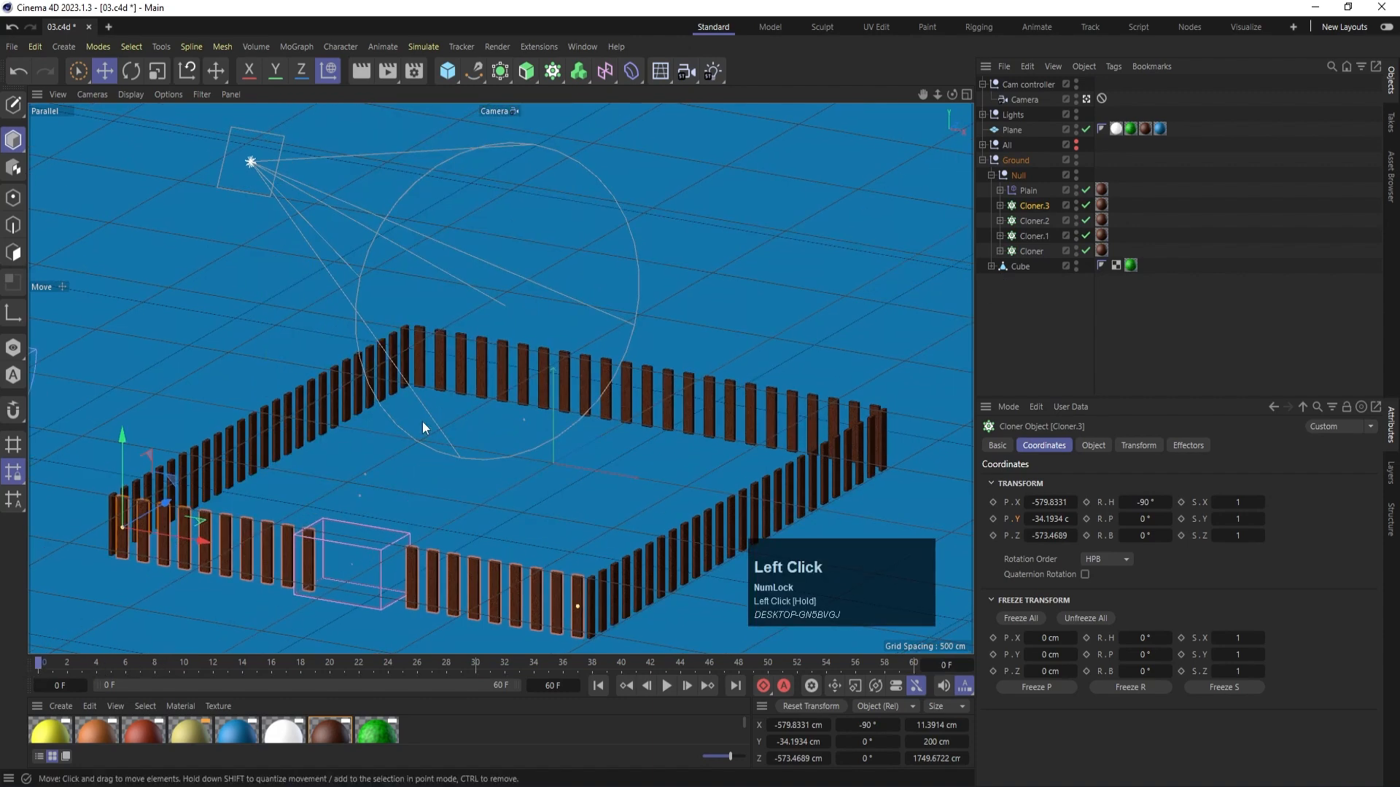
pyautogui.keyDown('shift'); pyautogui.click(1030, 250); pyautogui.keyUp('shift')
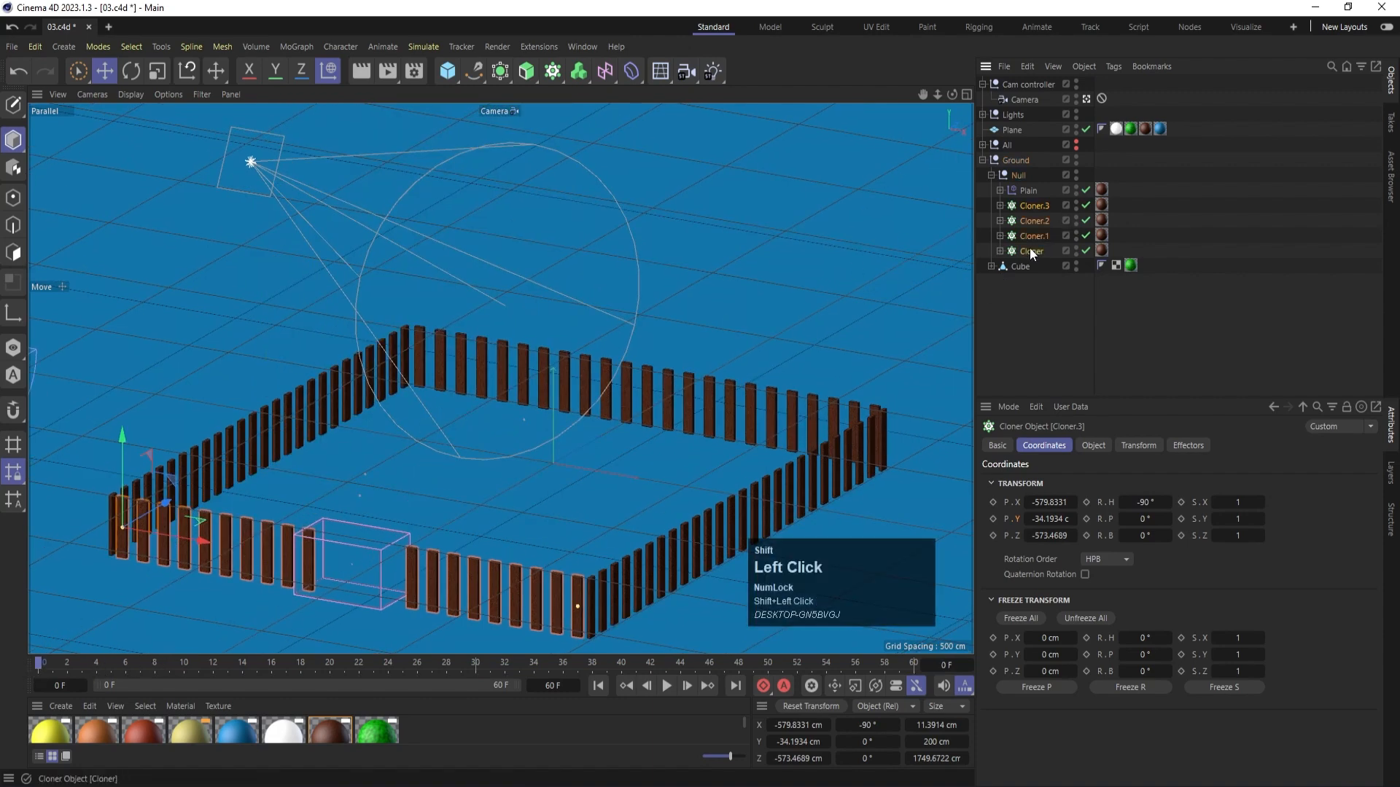
pyautogui.click(1019, 618)
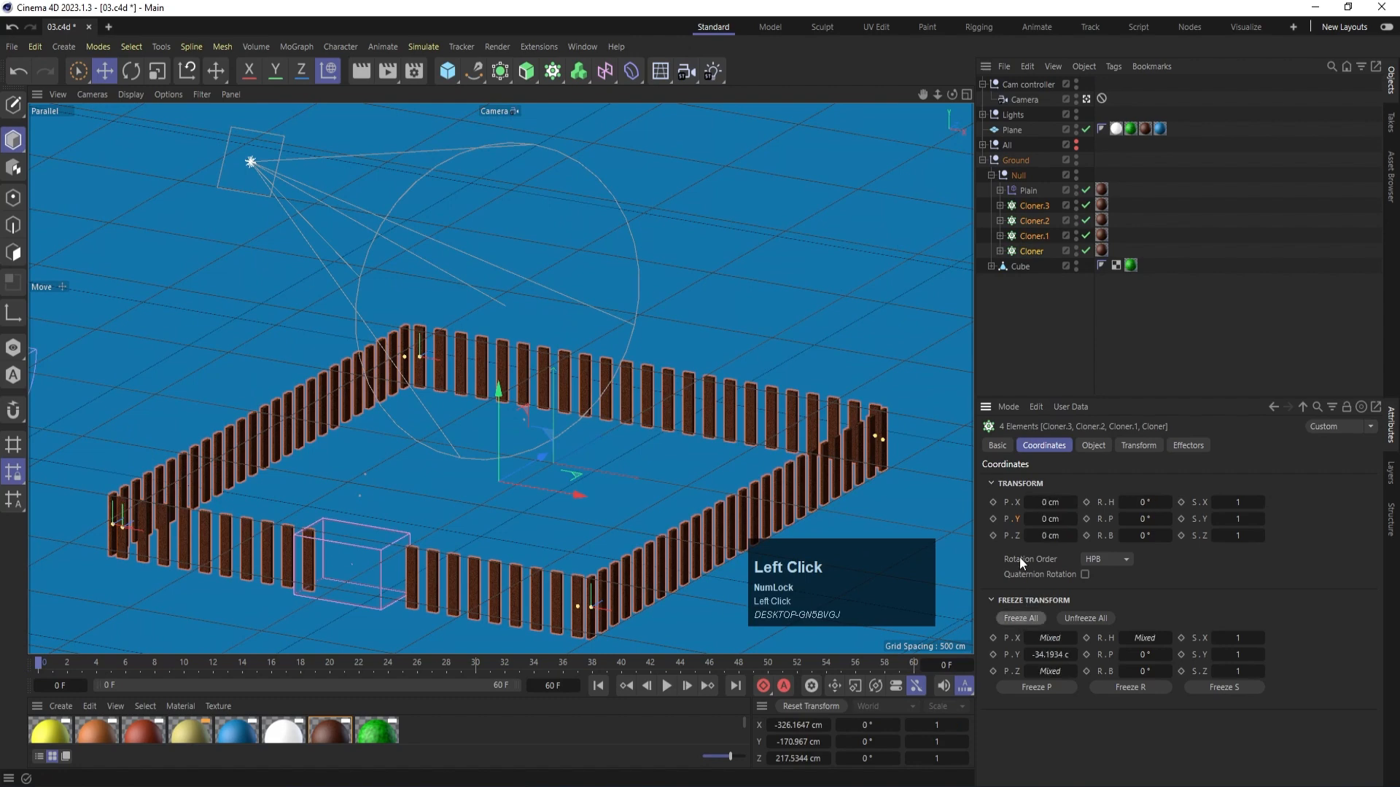
pyautogui.moveTo(500, 398); pyautogui.dragTo(490, 339)
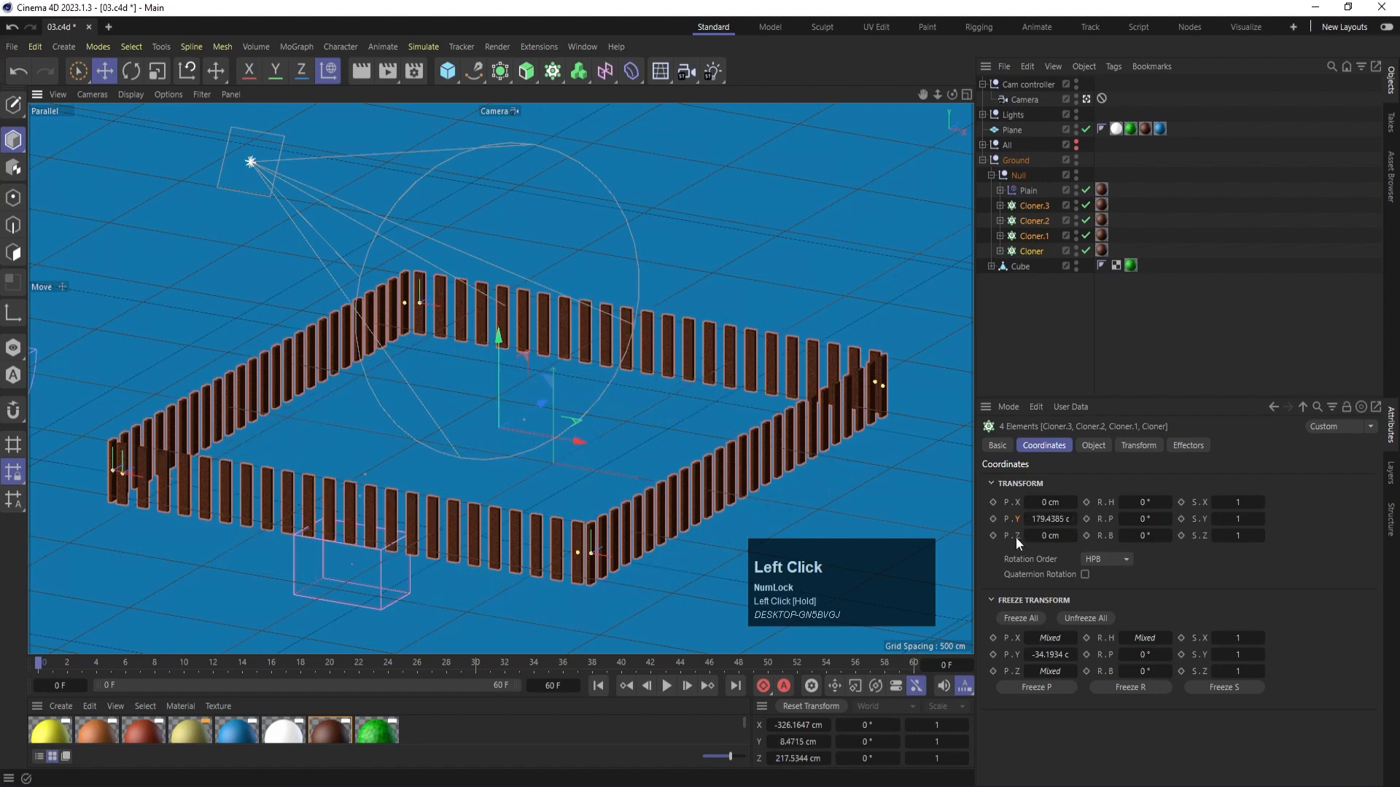
pyautogui.hotkey('ctrl', 'z')
pyautogui.hotkey('ctrl', 'z')
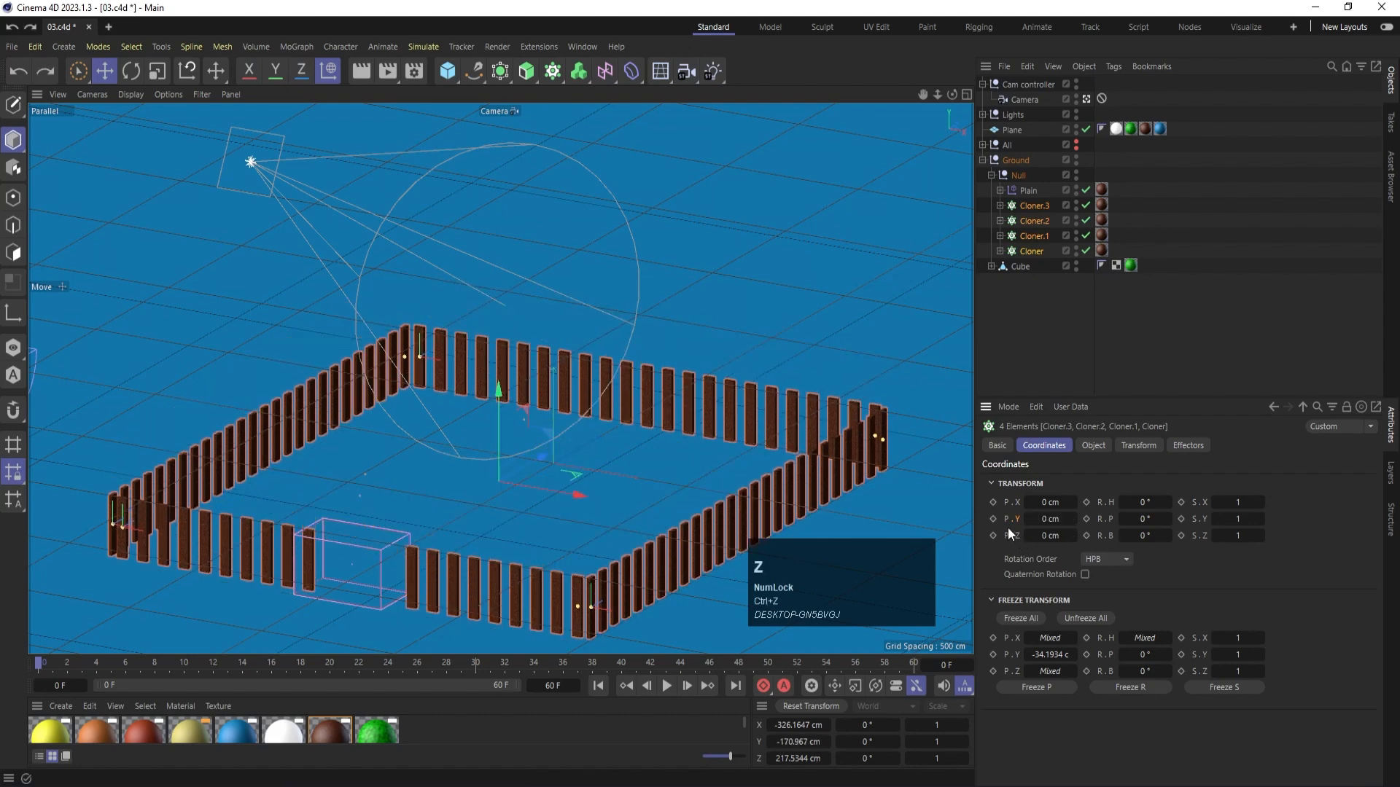
# - Keyframe the Y position of the four fence Cloners at 0 cm on frame 0 and again on frame 30
pyautogui.click(994, 518)
pyautogui.moveTo(334, 666); pyautogui.dragTo(636, 664)
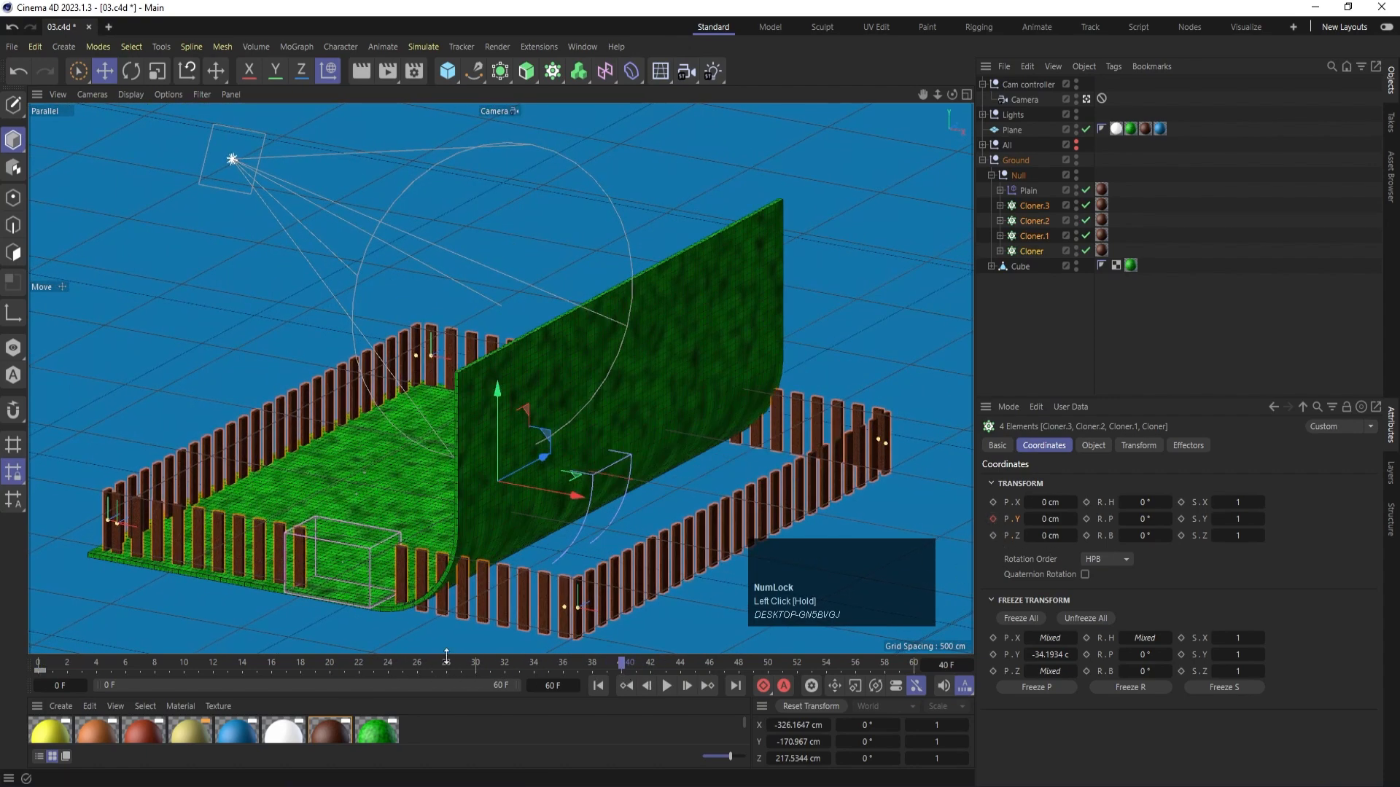
pyautogui.click(475, 663)
pyautogui.click(994, 518)
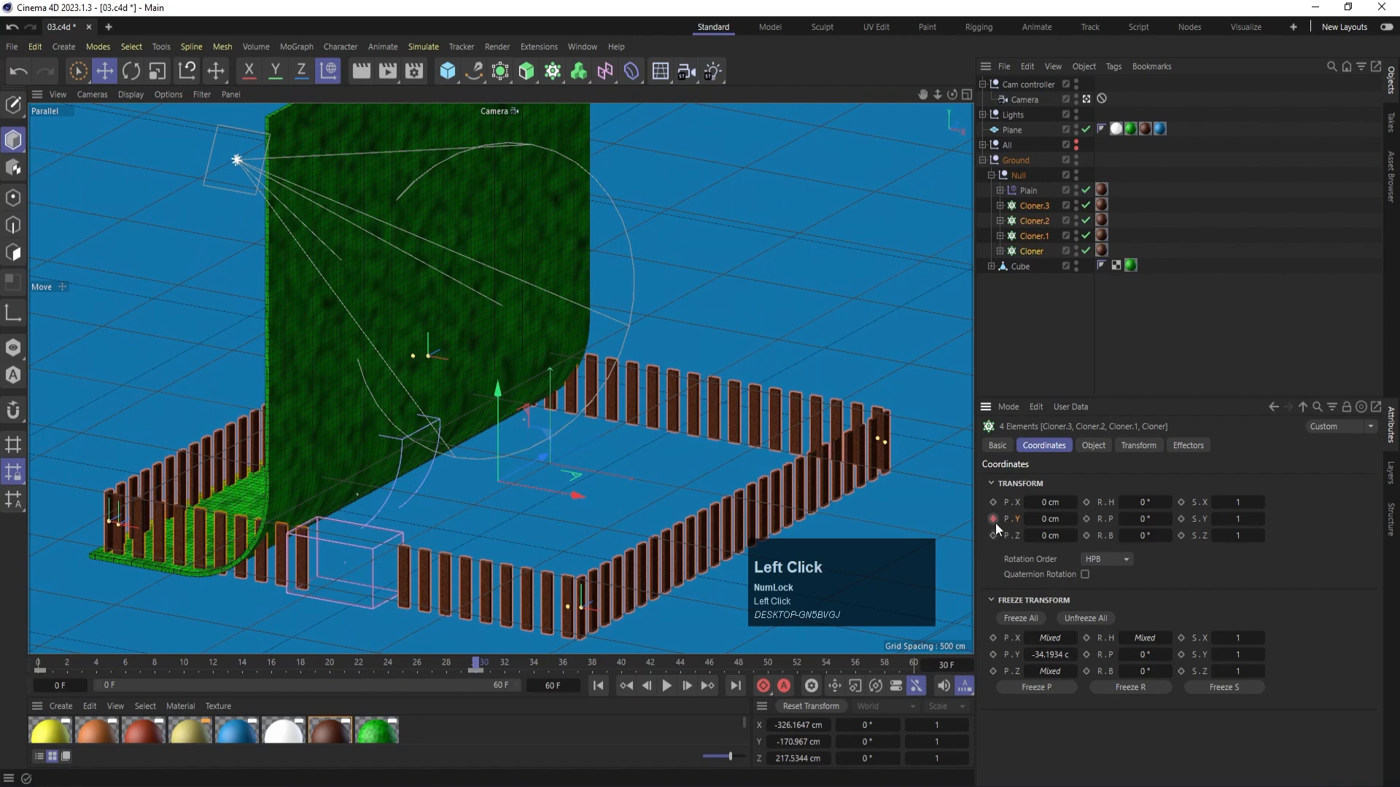
# - At frame 0, raise the four fence Cloners to a Y position of about 1842 cm, keyframe it, and play the drop
pyautogui.moveTo(348, 671); pyautogui.dragTo(22, 665)
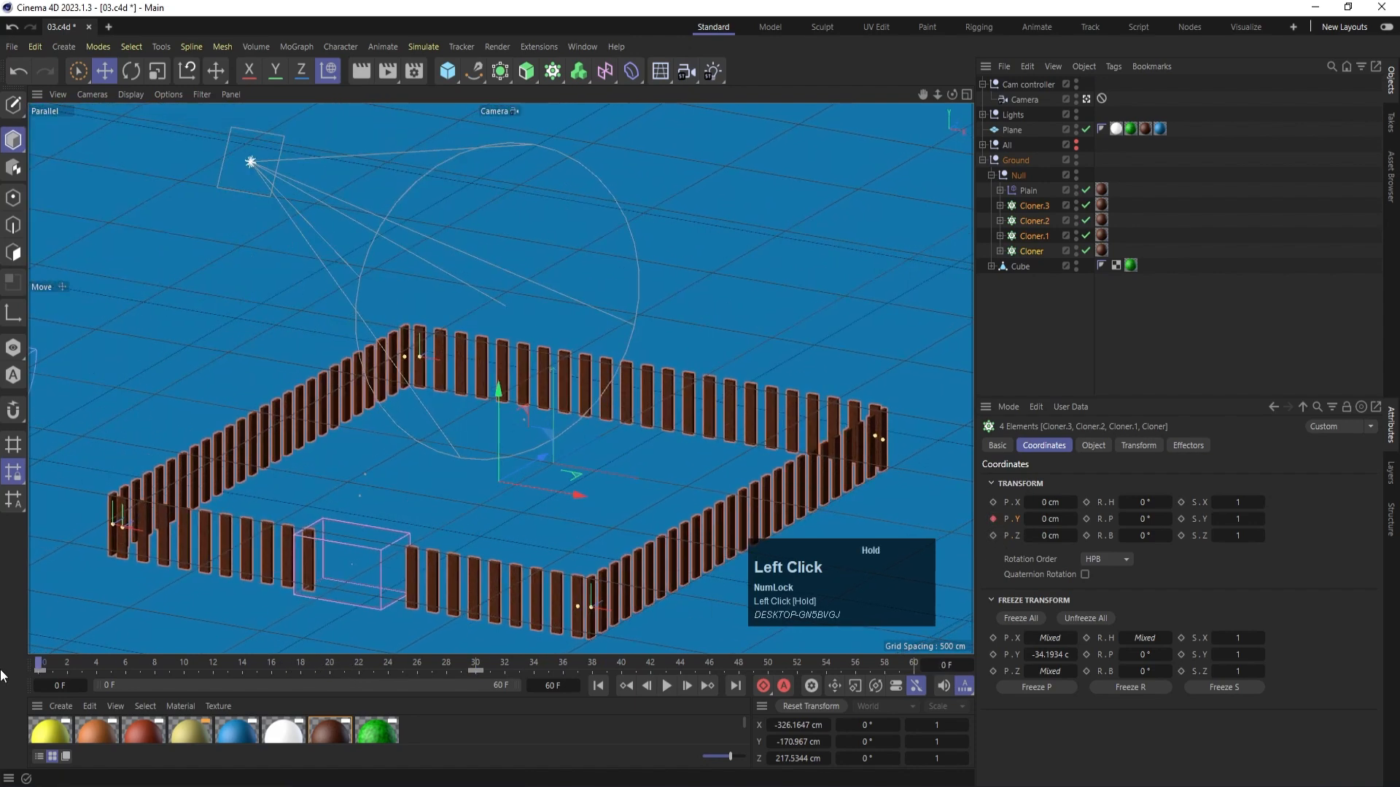
pyautogui.moveTo(502, 396); pyautogui.dragTo(594, 2)
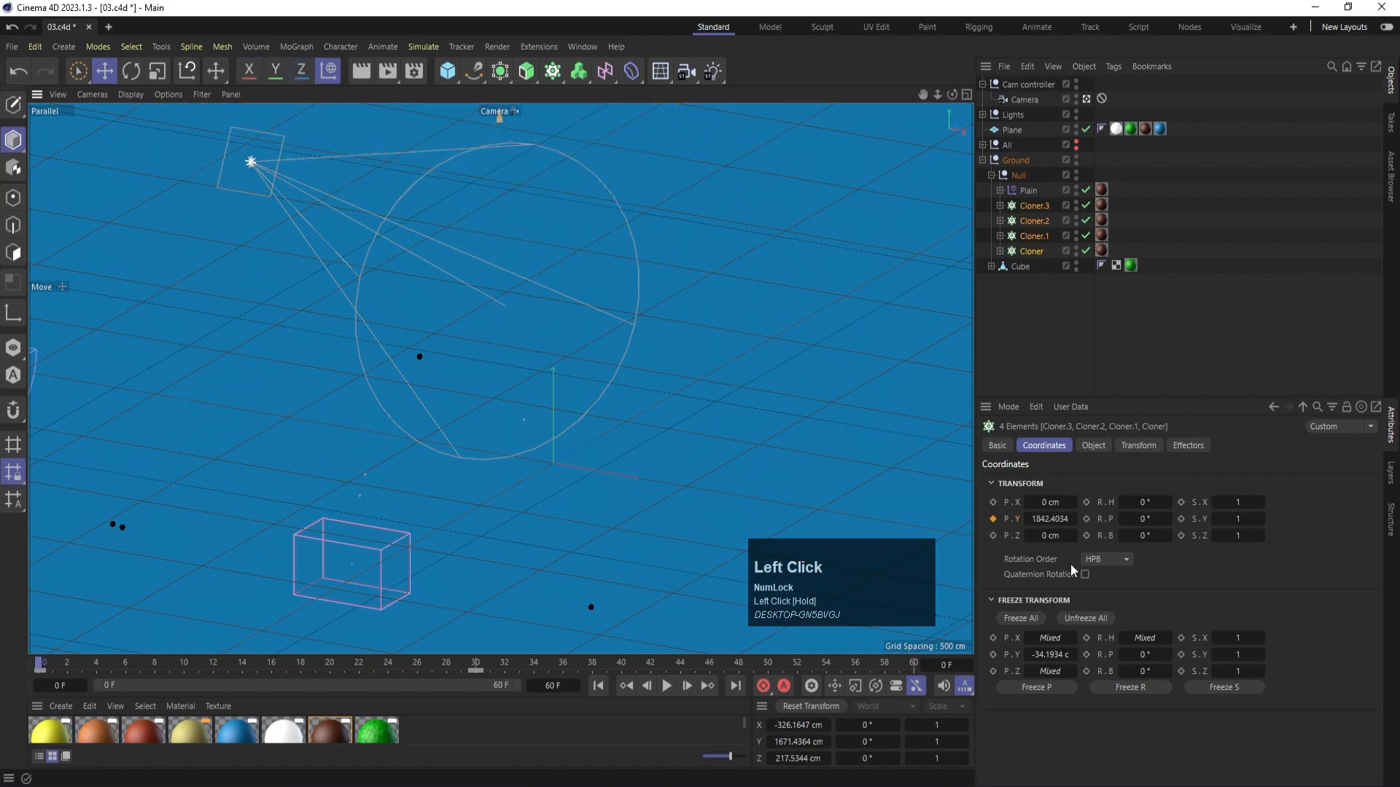
pyautogui.click(993, 518)
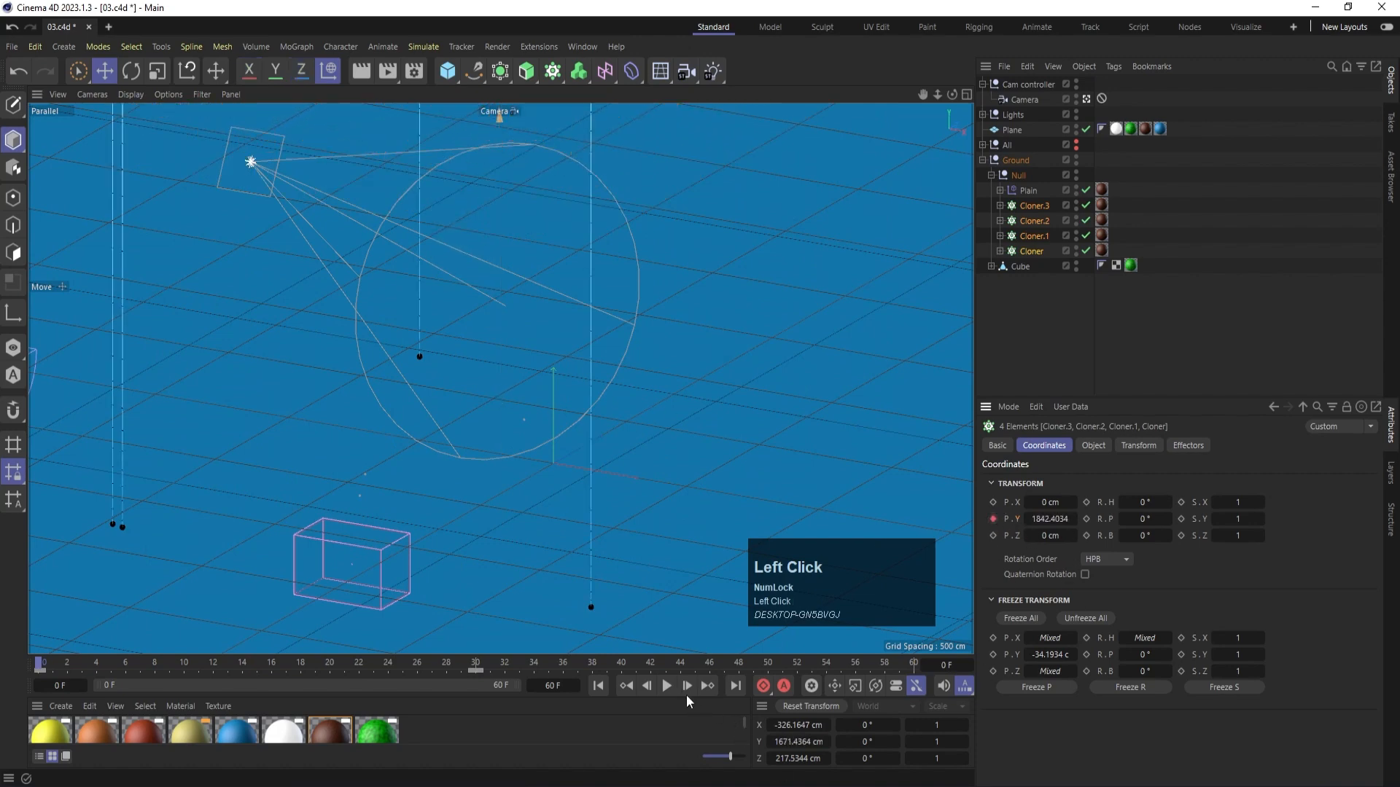
pyautogui.click(665, 688)
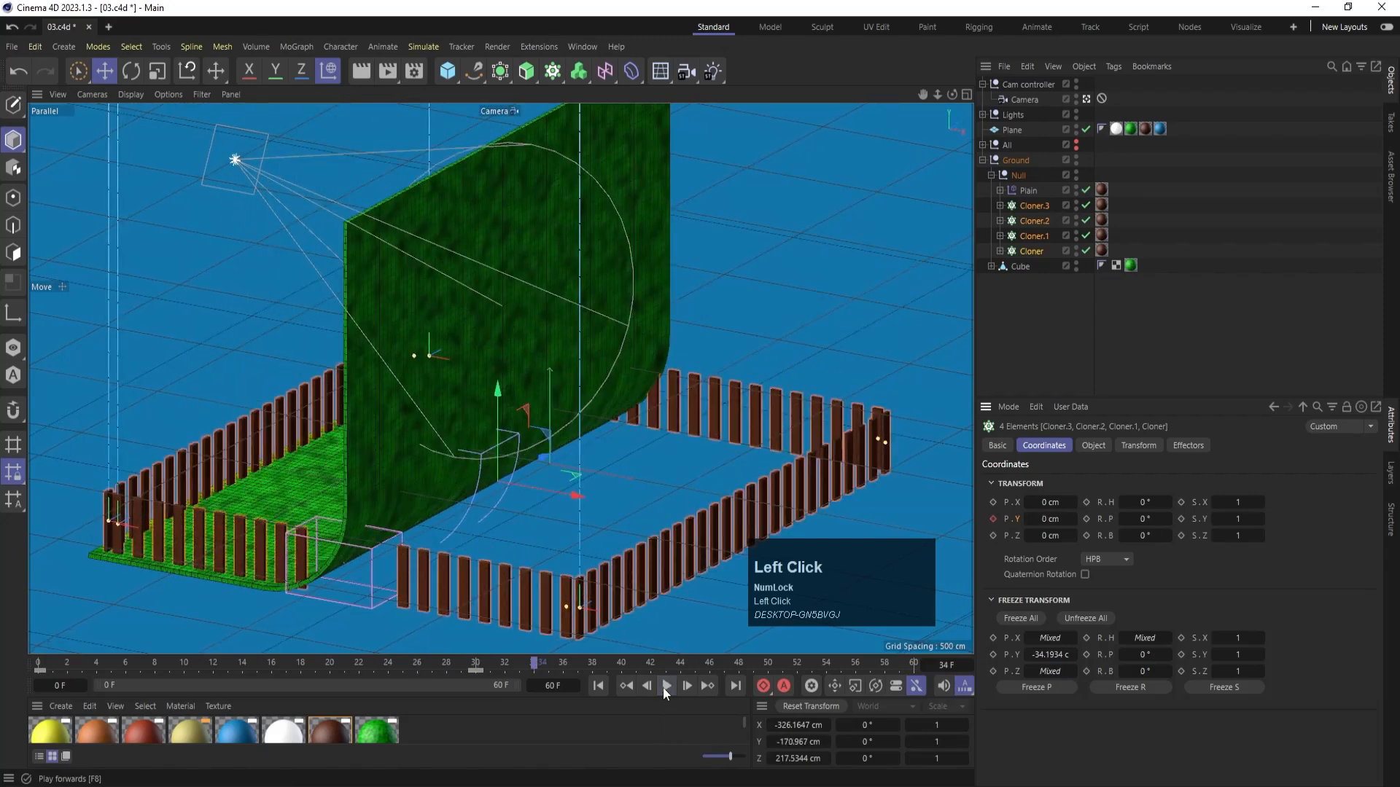
pyautogui.moveTo(513, 672); pyautogui.dragTo(414, 681)
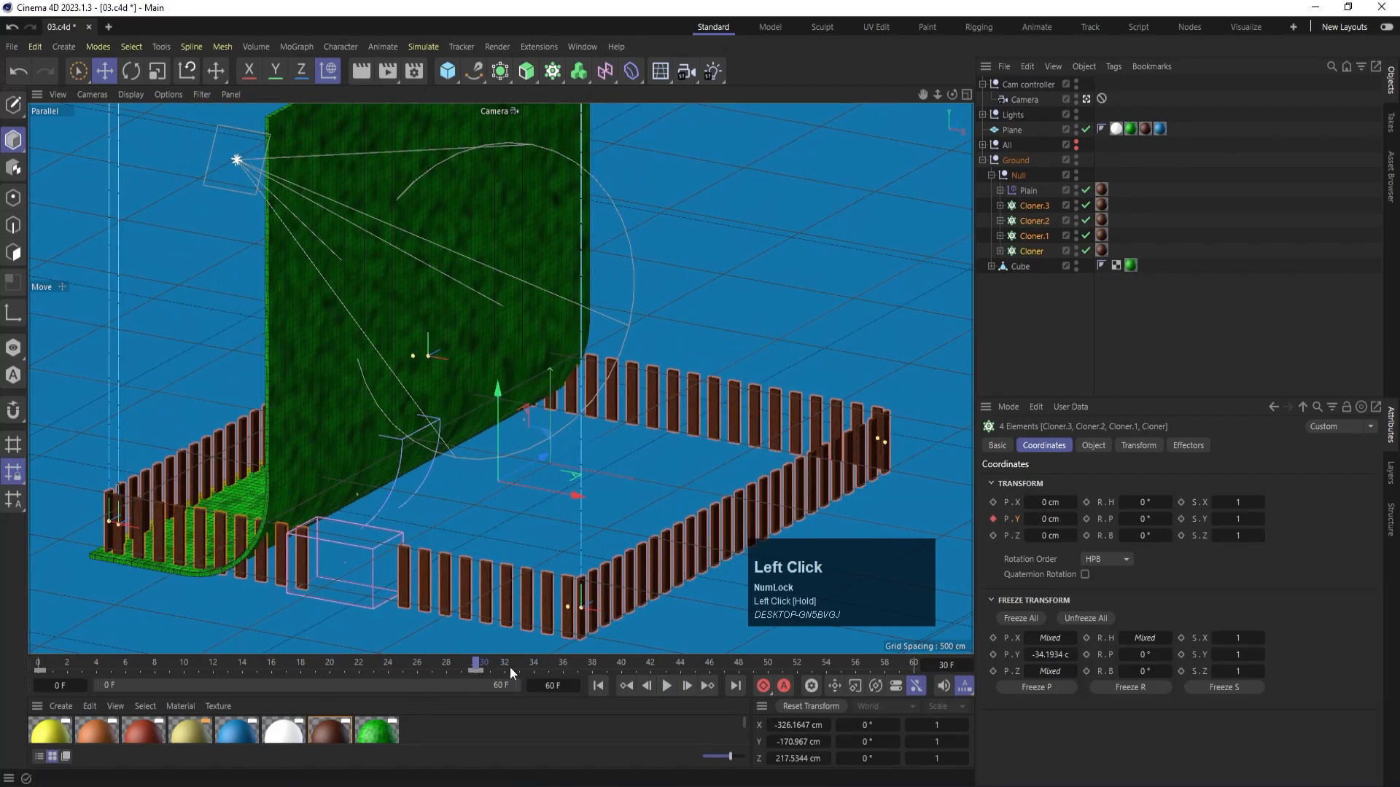
# - Shift both keyframes of the four fence Cloners so their drop runs from frame 20 to frame 50
pyautogui.moveTo(505, 671); pyautogui.dragTo(48, 672)
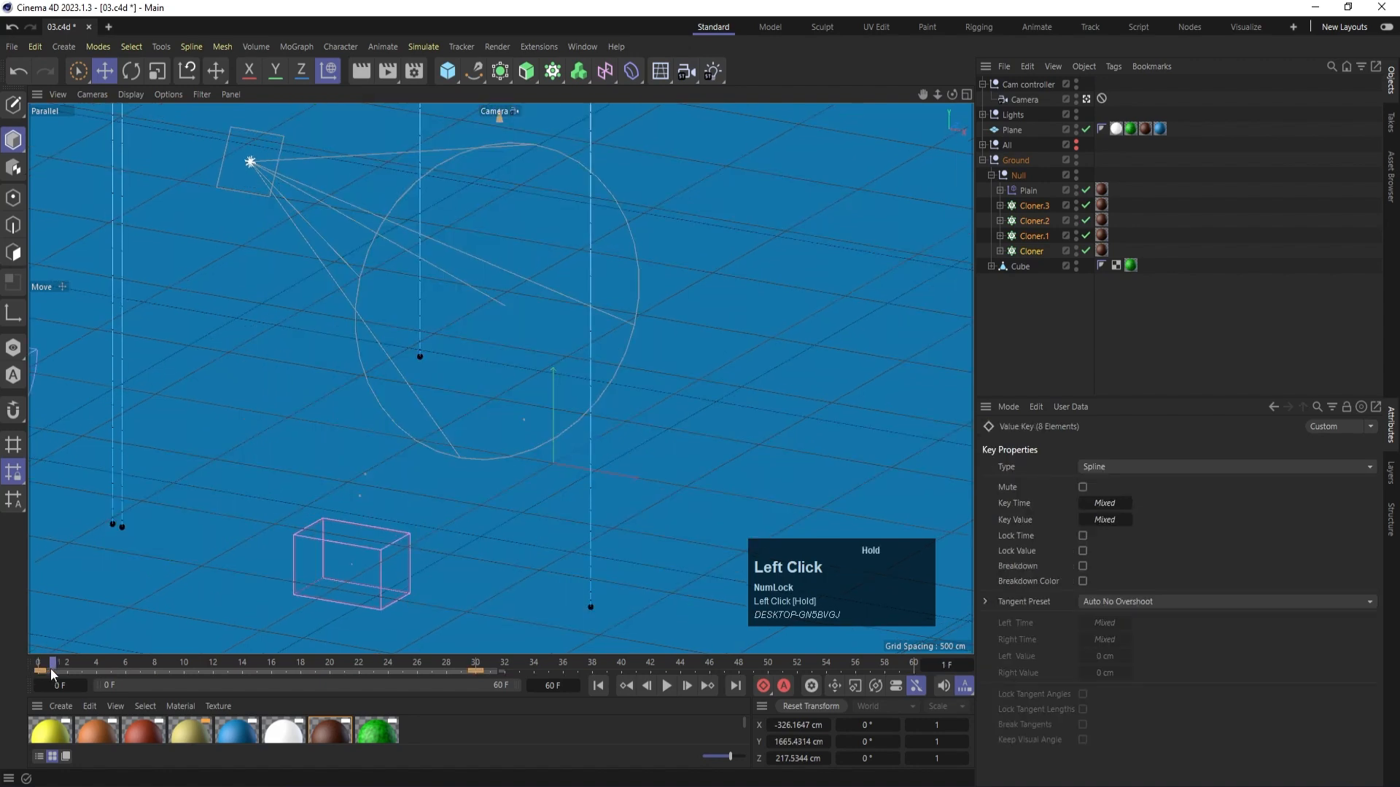
pyautogui.moveTo(475, 672); pyautogui.dragTo(775, 671)
pyautogui.moveTo(286, 662); pyautogui.dragTo(459, 676)
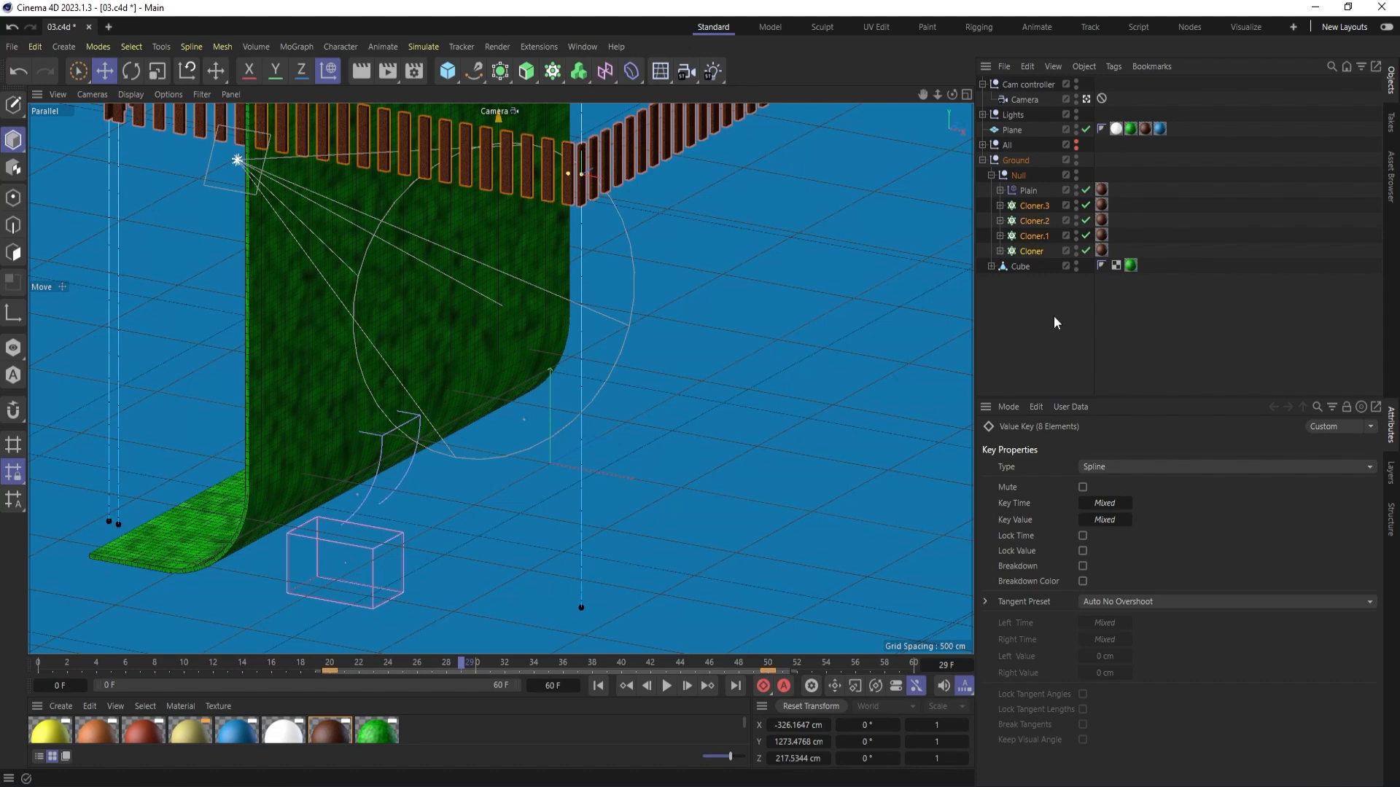
# - Deselect the Cloners, open the Dope Sheet timeline, and remove all objects listed in it
pyautogui.click(1024, 311)
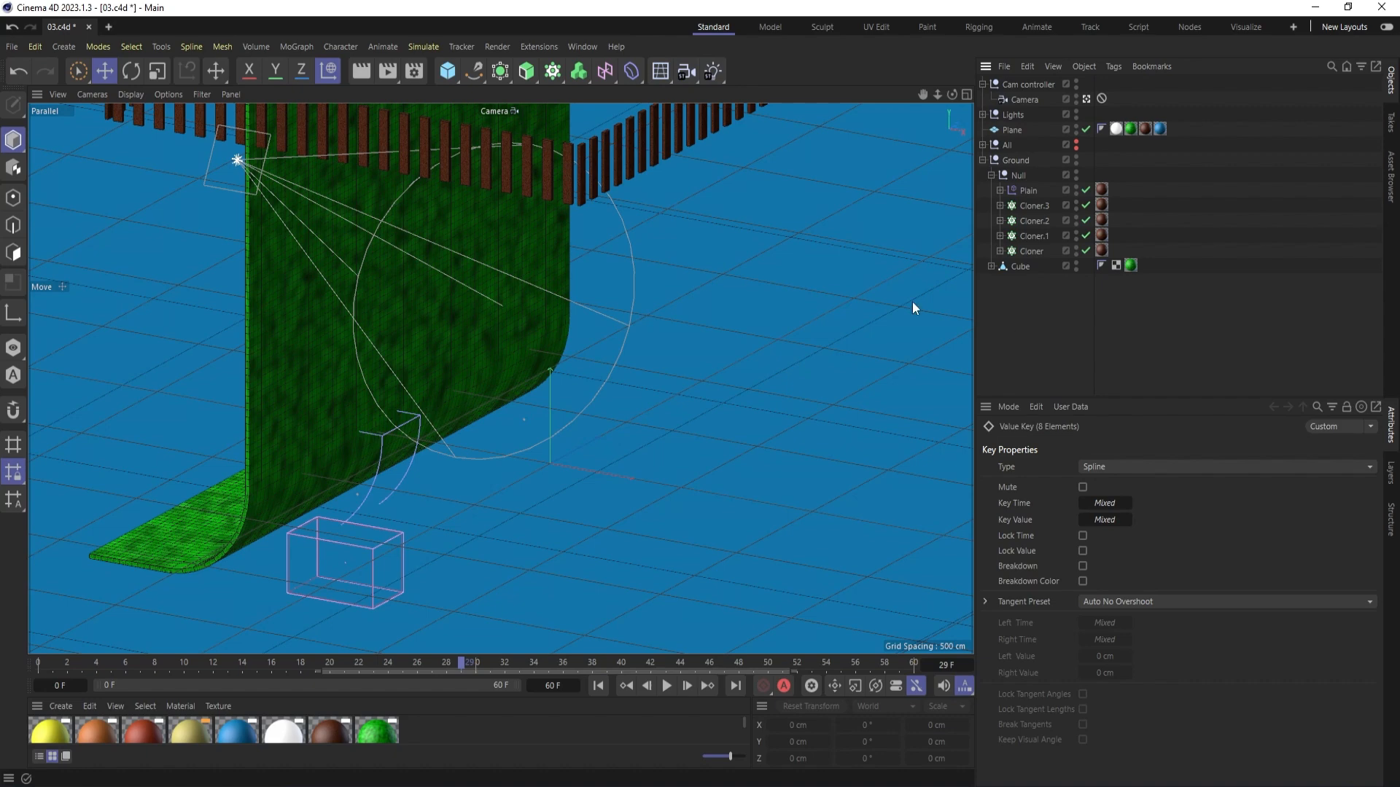
pyautogui.click(587, 46)
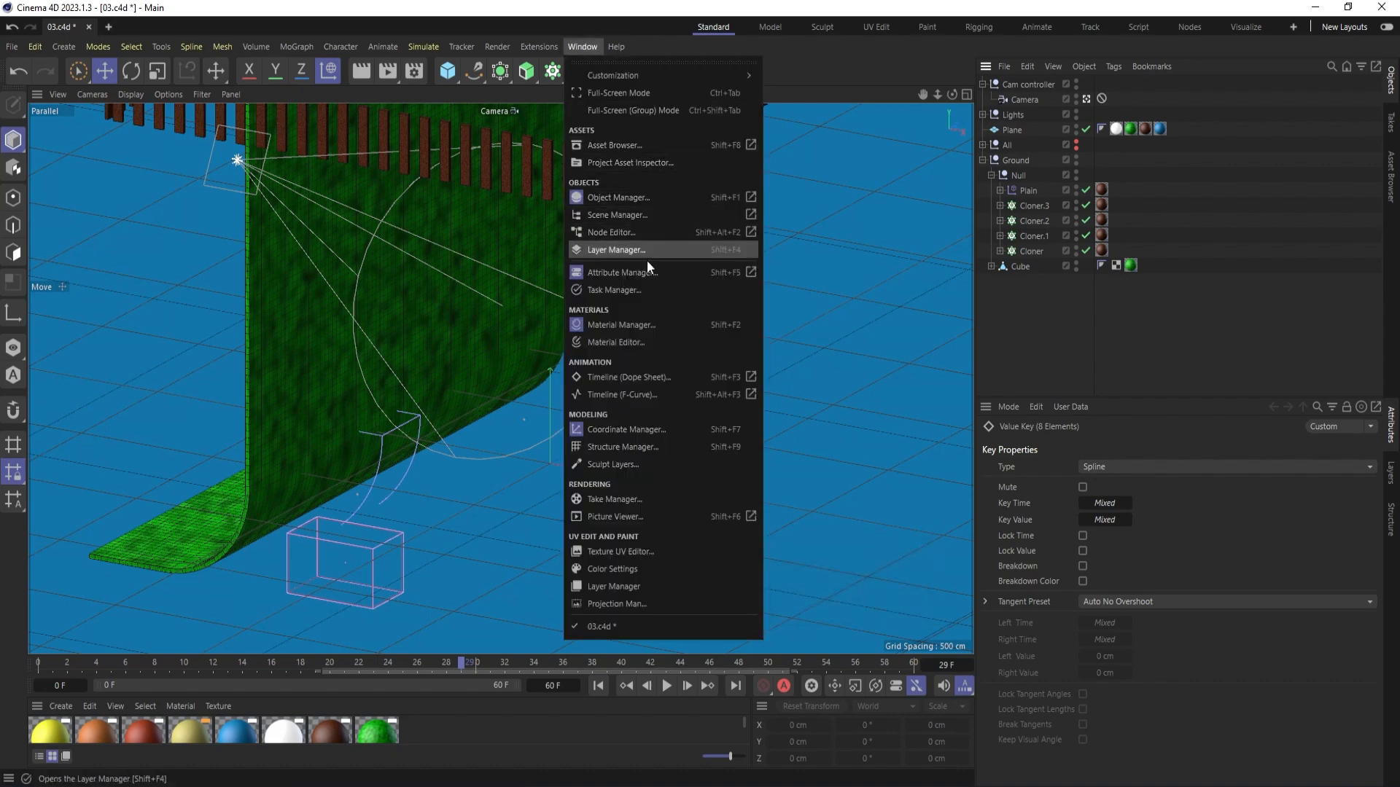
pyautogui.click(645, 375)
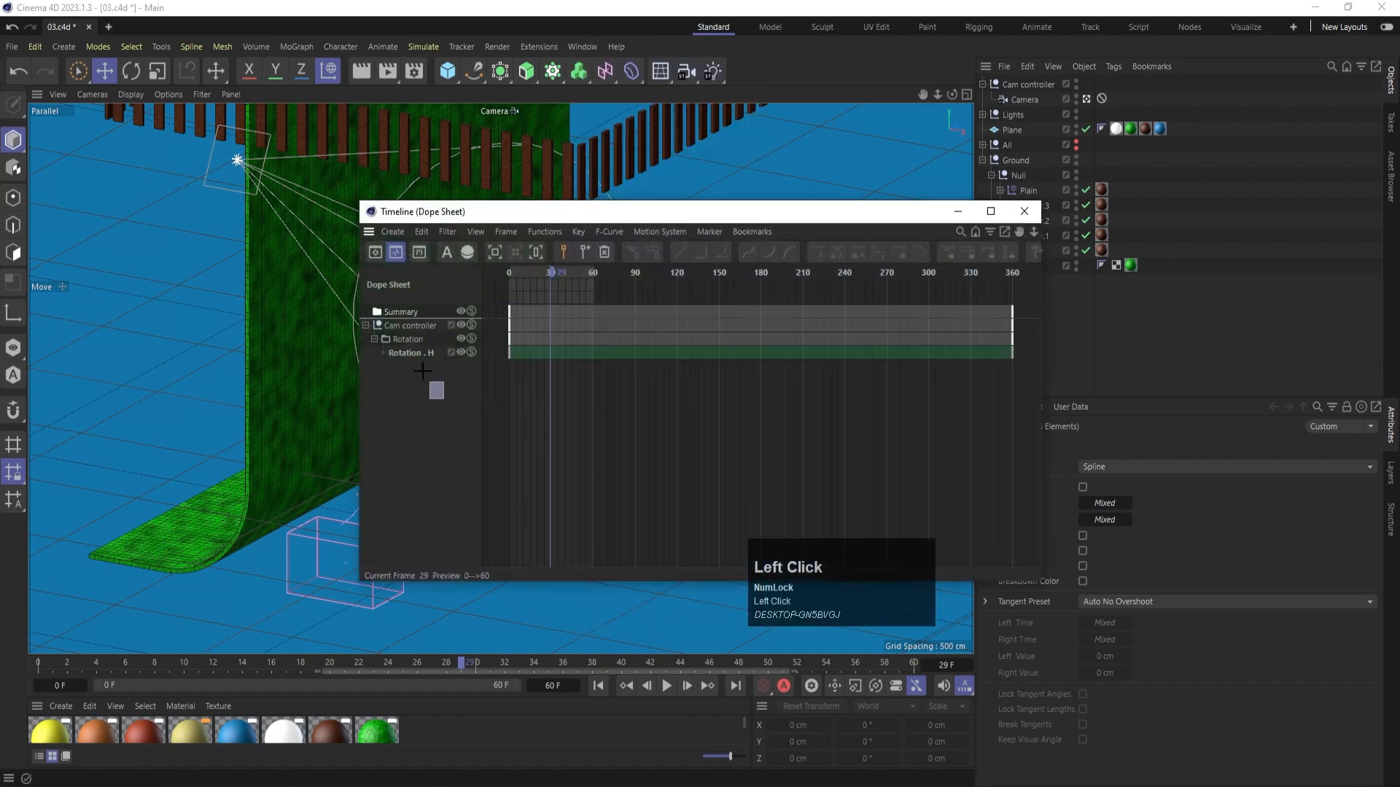
pyautogui.moveTo(423, 371); pyautogui.dragTo(387, 311)
pyautogui.rightClick(396, 322)
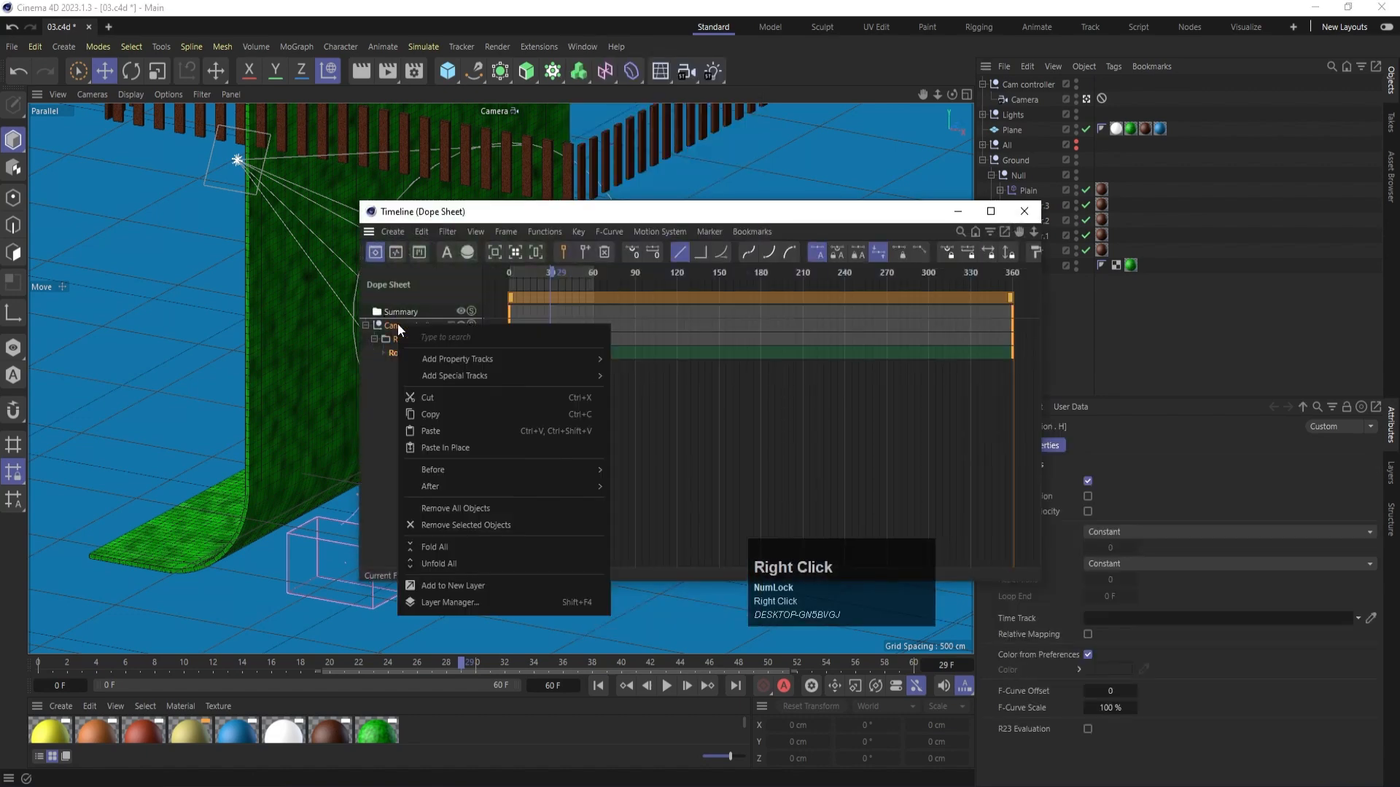
pyautogui.click(460, 507)
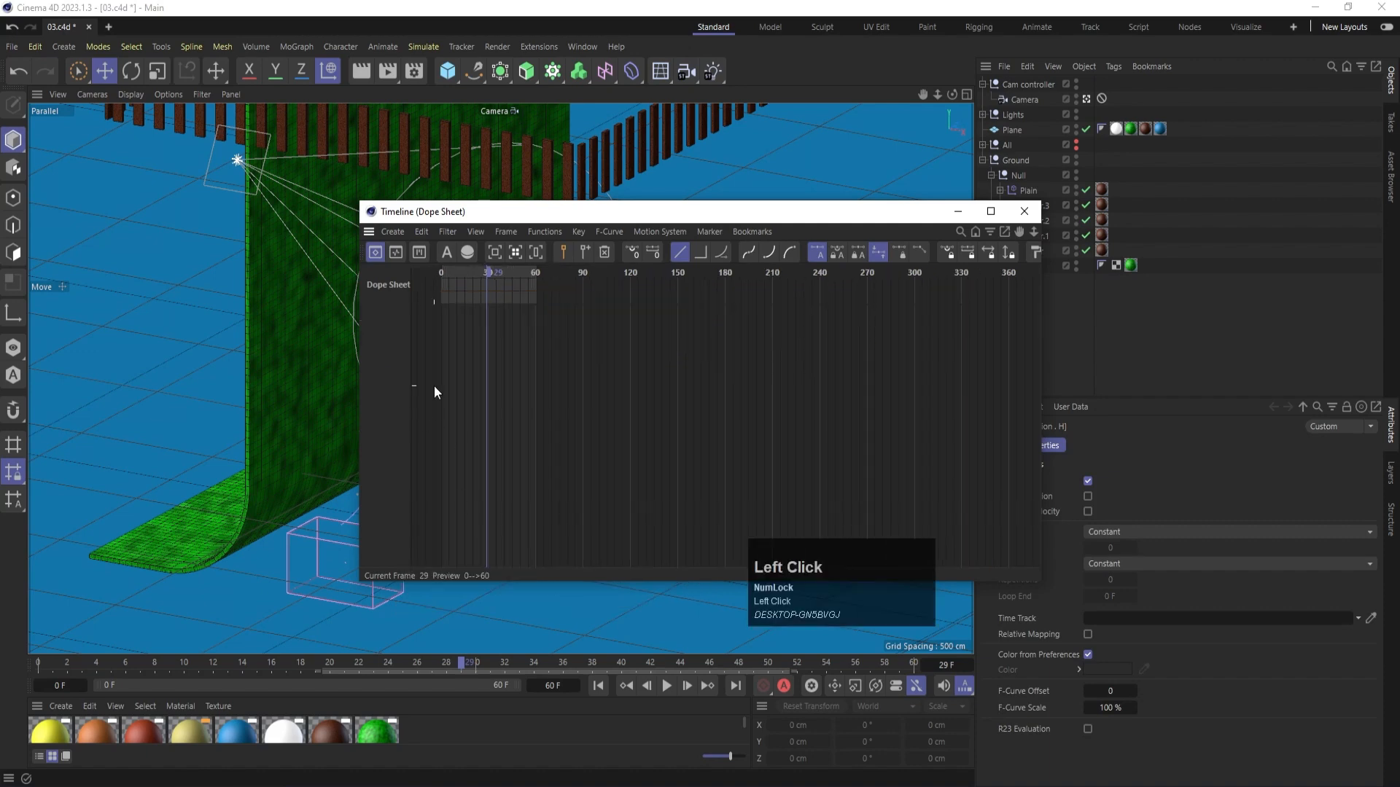
# - Select Cloner through Cloner.3 and add them to the emptied Dope Sheet
pyautogui.moveTo(558, 211); pyautogui.dragTo(319, 158)
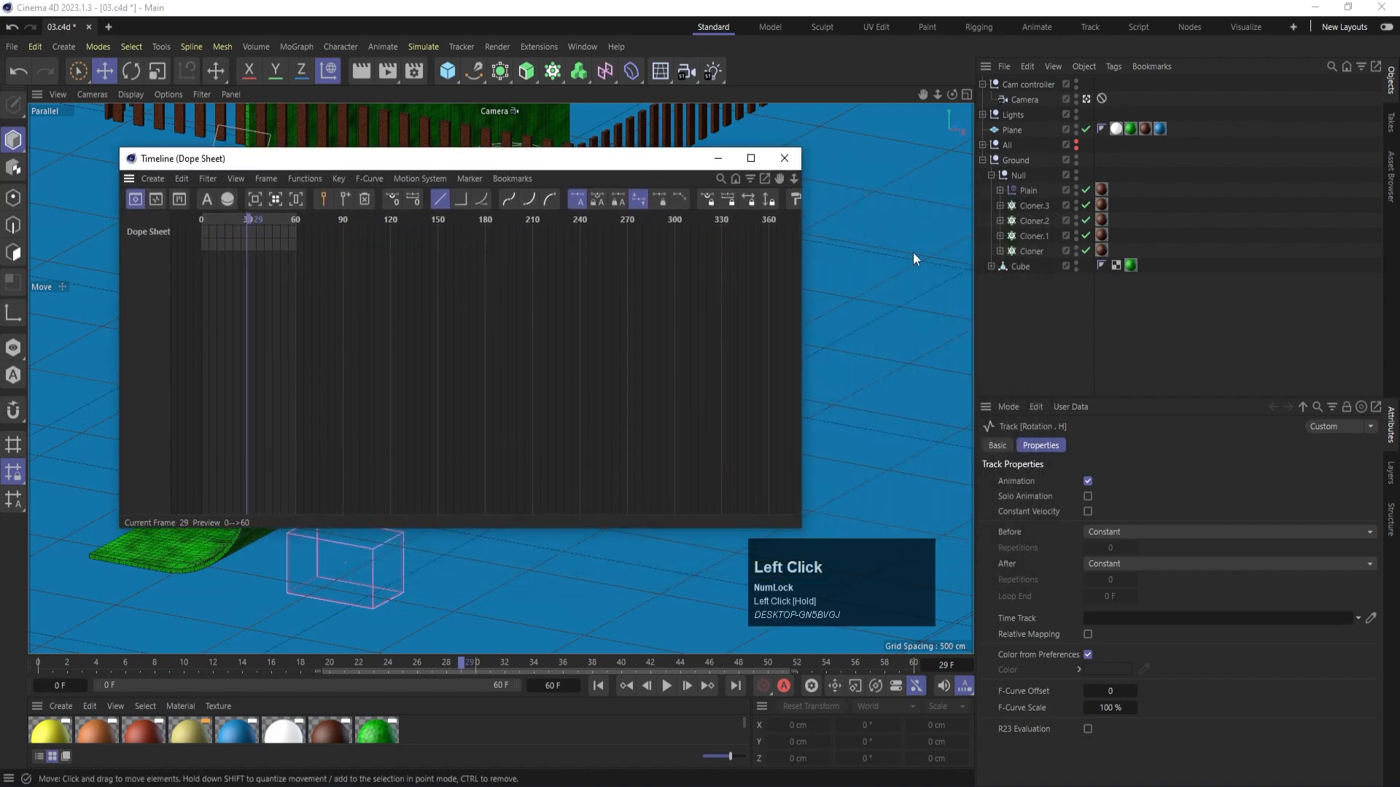
pyautogui.click(1029, 249)
pyautogui.keyDown('shift'); pyautogui.click(1031, 207); pyautogui.keyUp('shift')
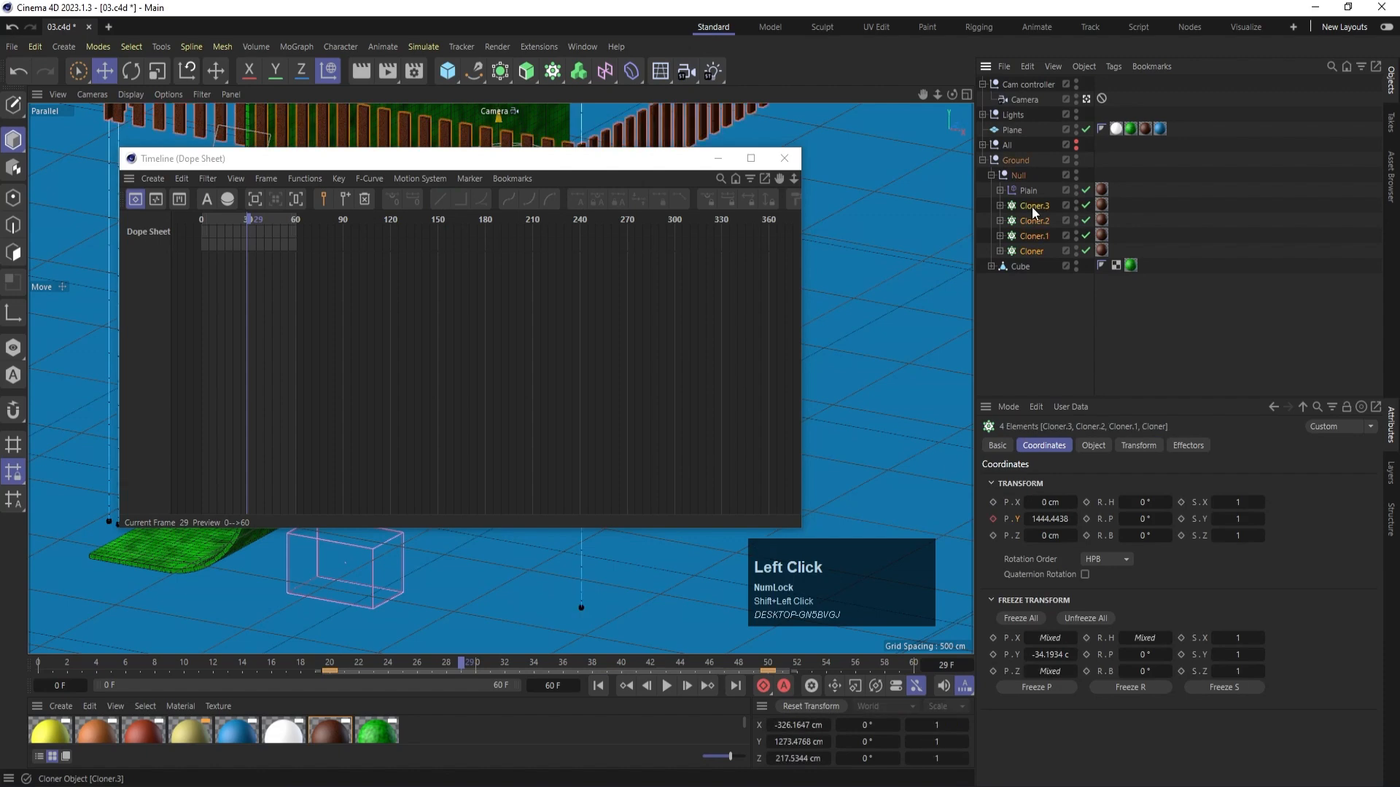
pyautogui.moveTo(1031, 207); pyautogui.dragTo(144, 288)
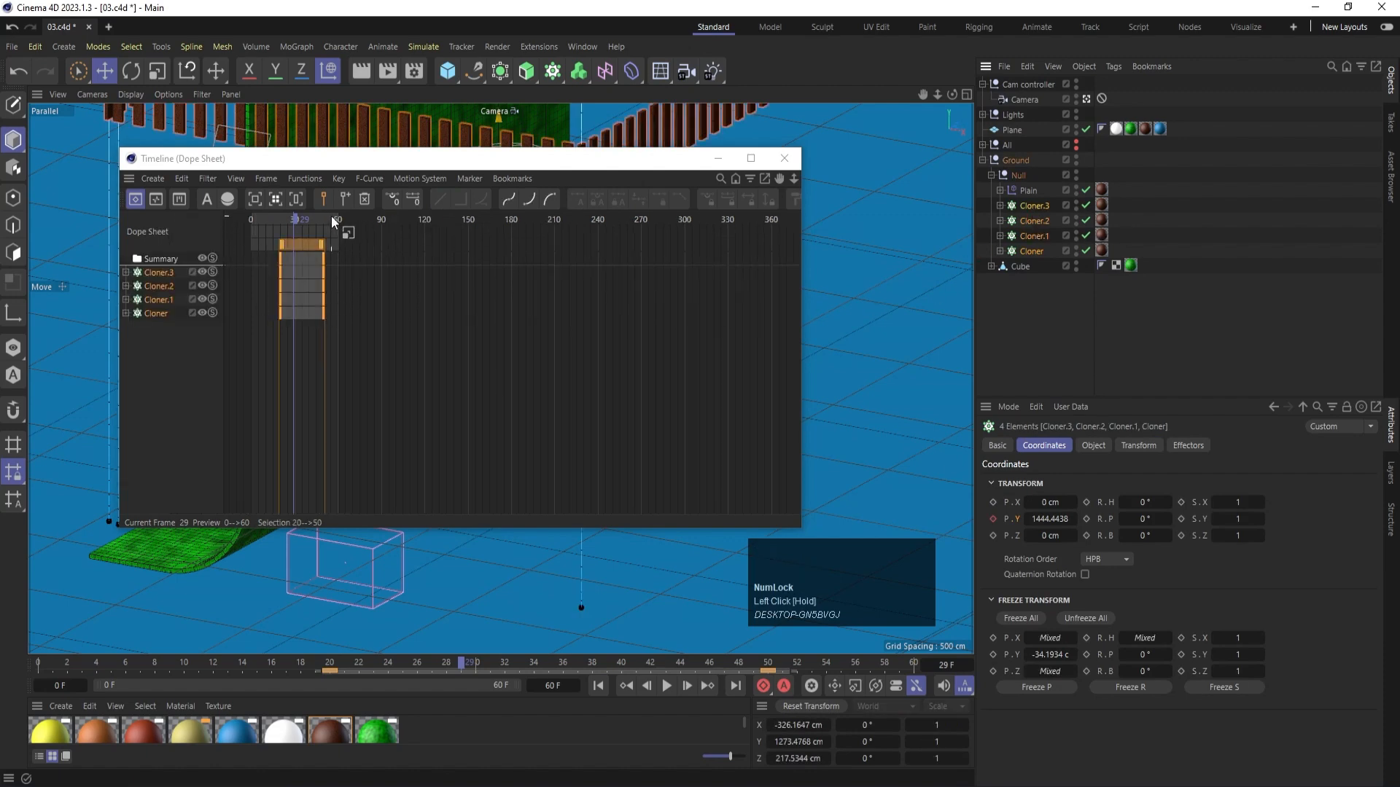
# - Offset the Cloner.1 position track in the Dope Sheet so its keys run from frame 25 to frame 55
pyautogui.click(793, 179)
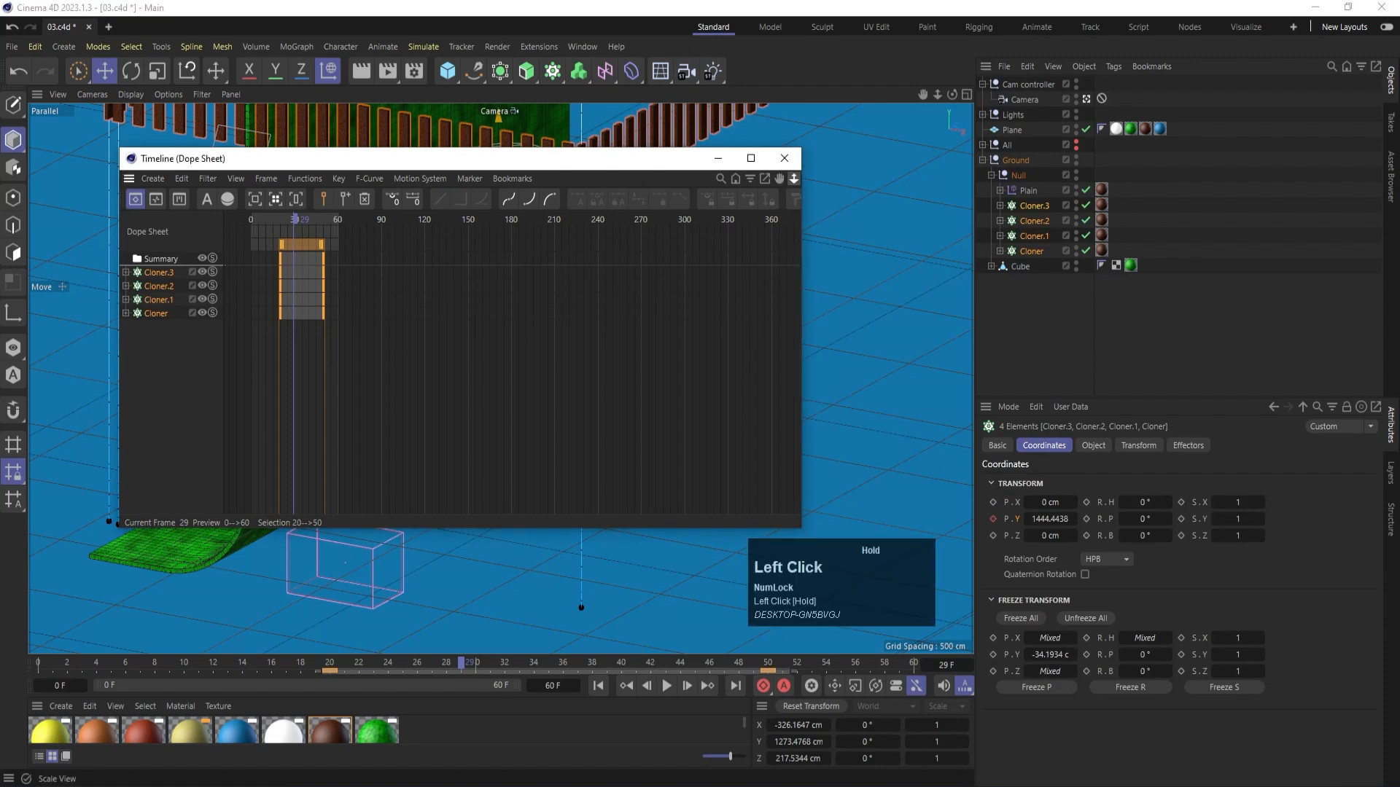
pyautogui.moveTo(794, 179); pyautogui.dragTo(798, 184)
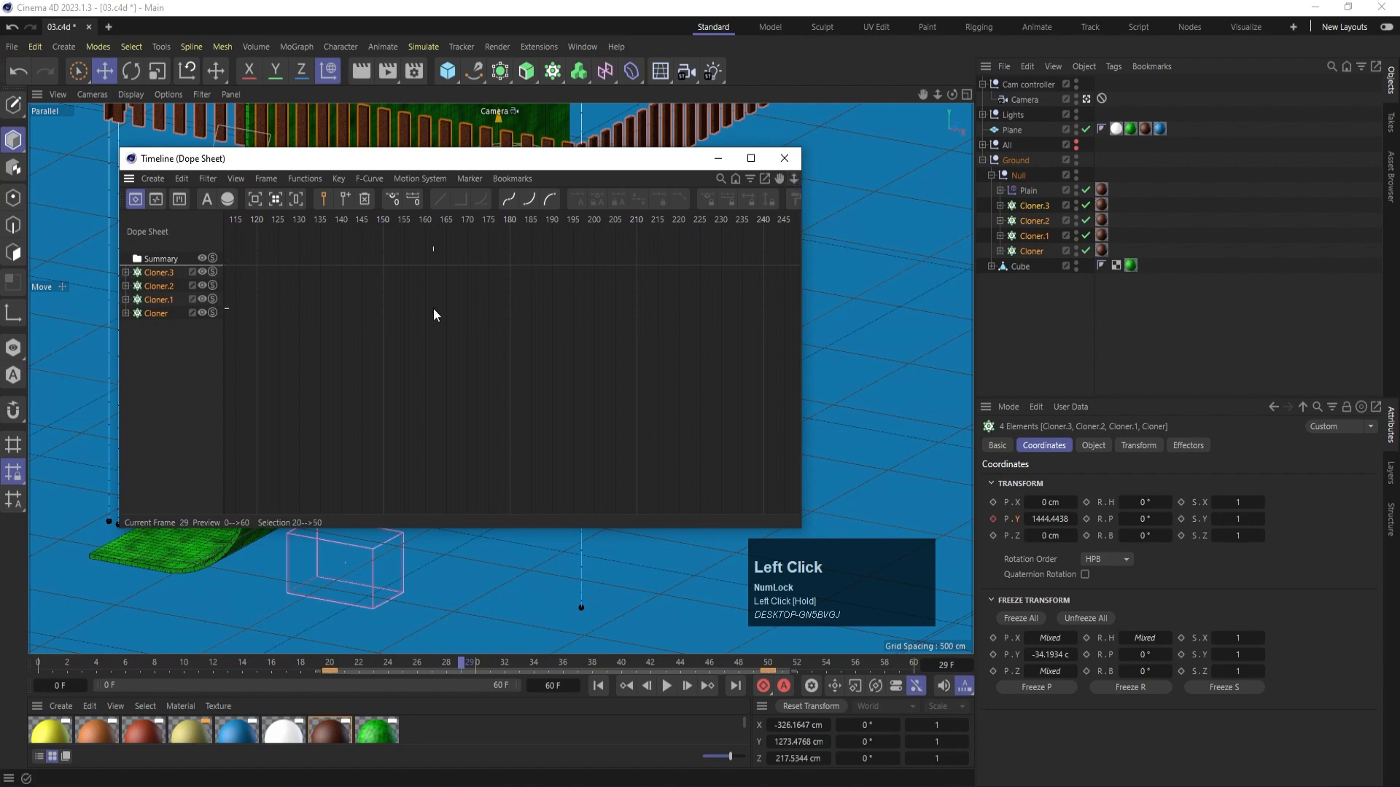
pyautogui.middleClick(410, 327)
pyautogui.middleClick(148, 123)
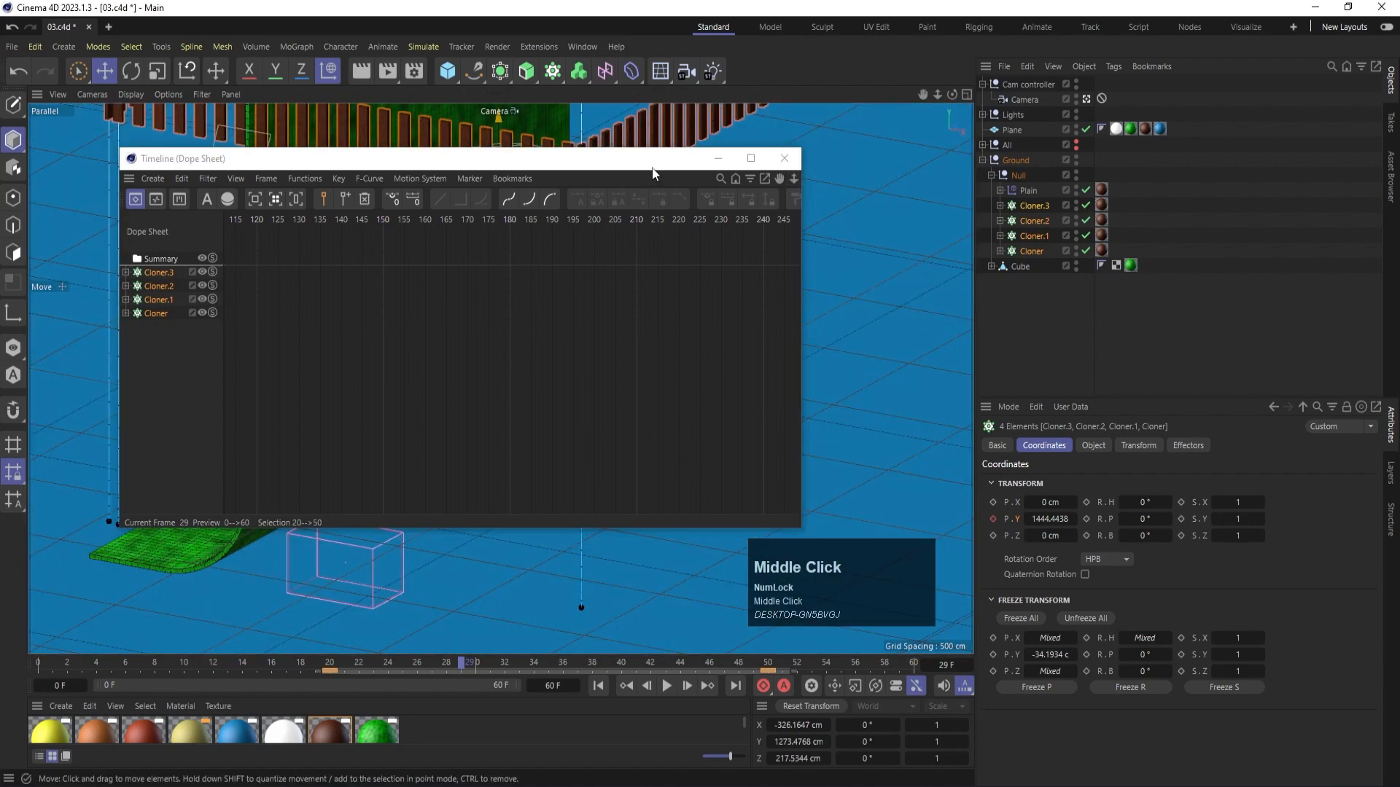
pyautogui.click(780, 179)
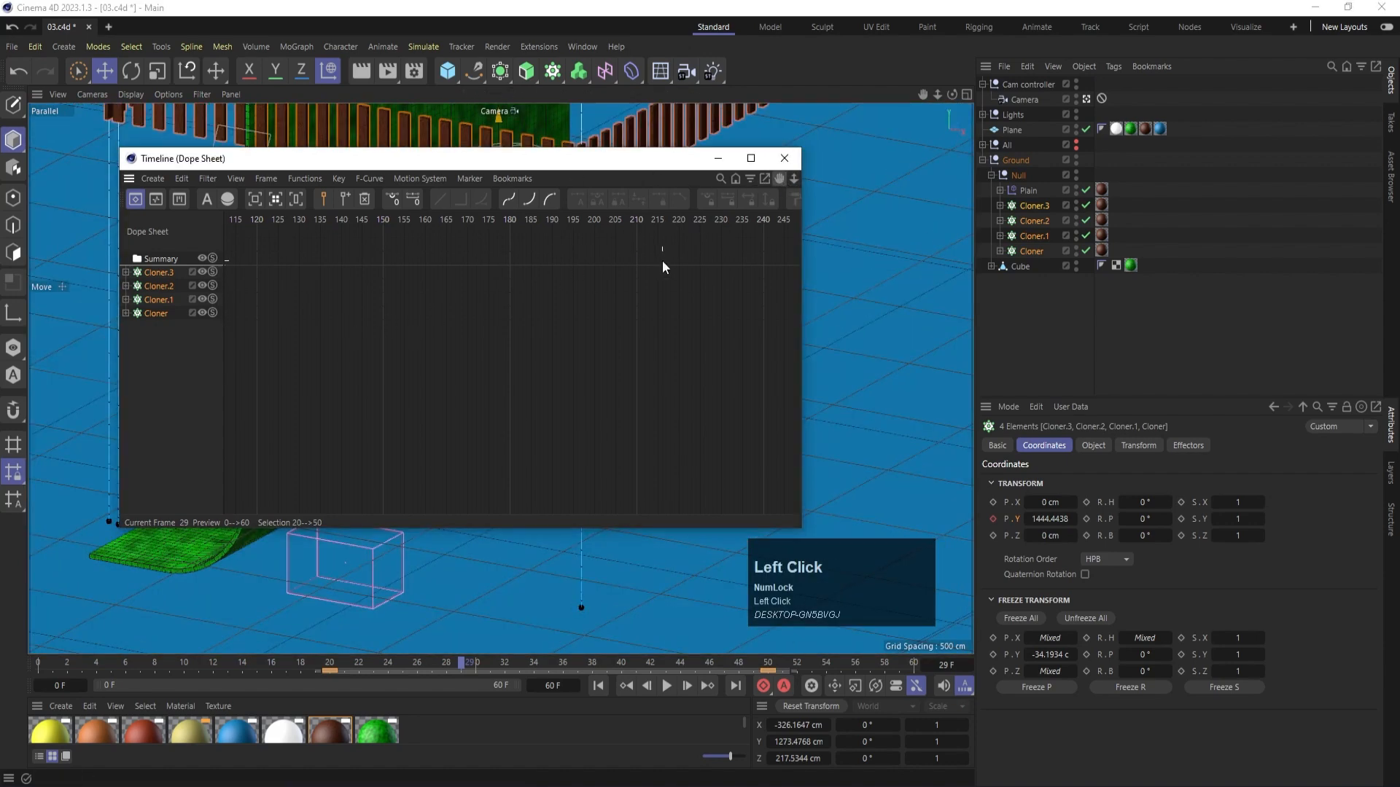
pyautogui.click(456, 303)
pyautogui.moveTo(789, 176); pyautogui.dragTo(1218, 176)
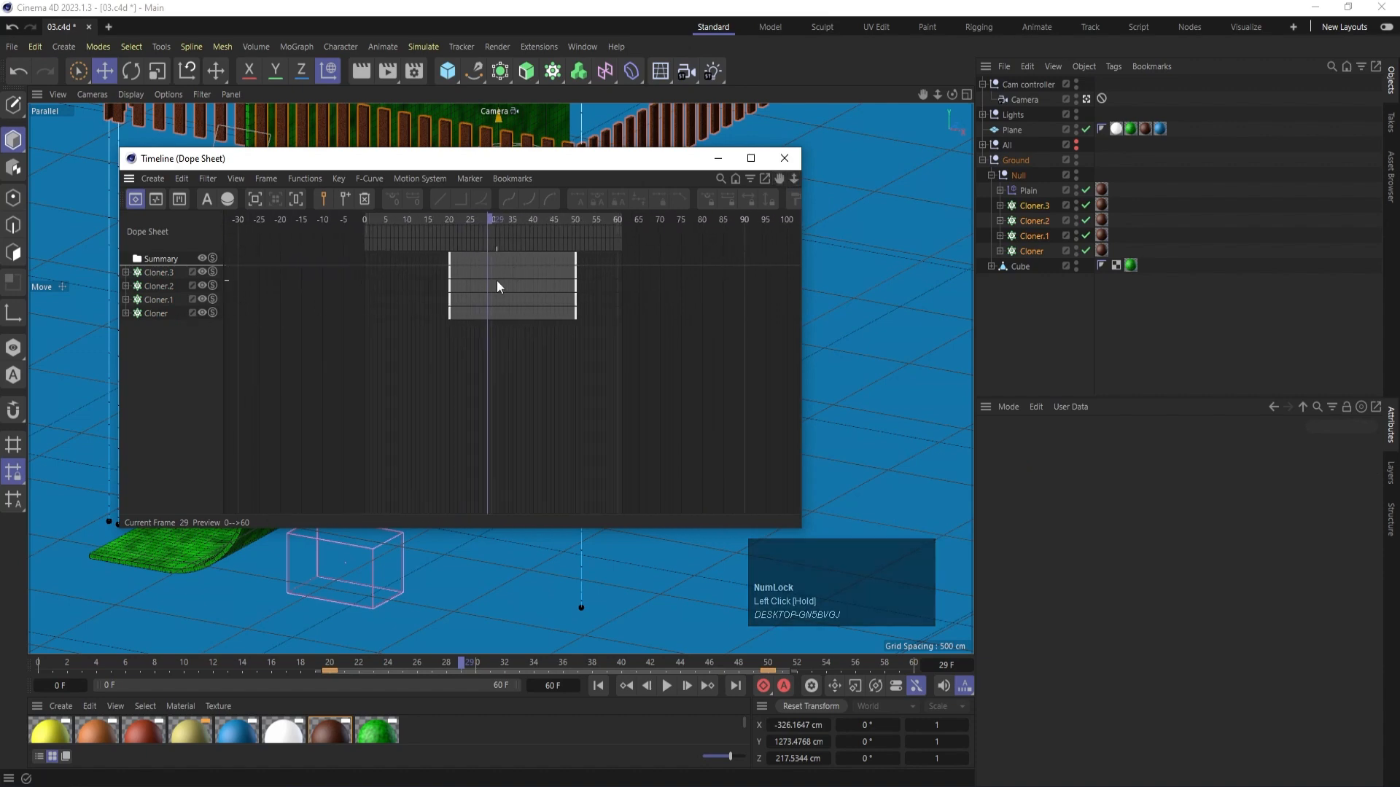
pyautogui.moveTo(487, 219)
pyautogui.mouseDown()
pyautogui.moveTo(468, 217)
pyautogui.moveTo(471, 231)
pyautogui.mouseUp()
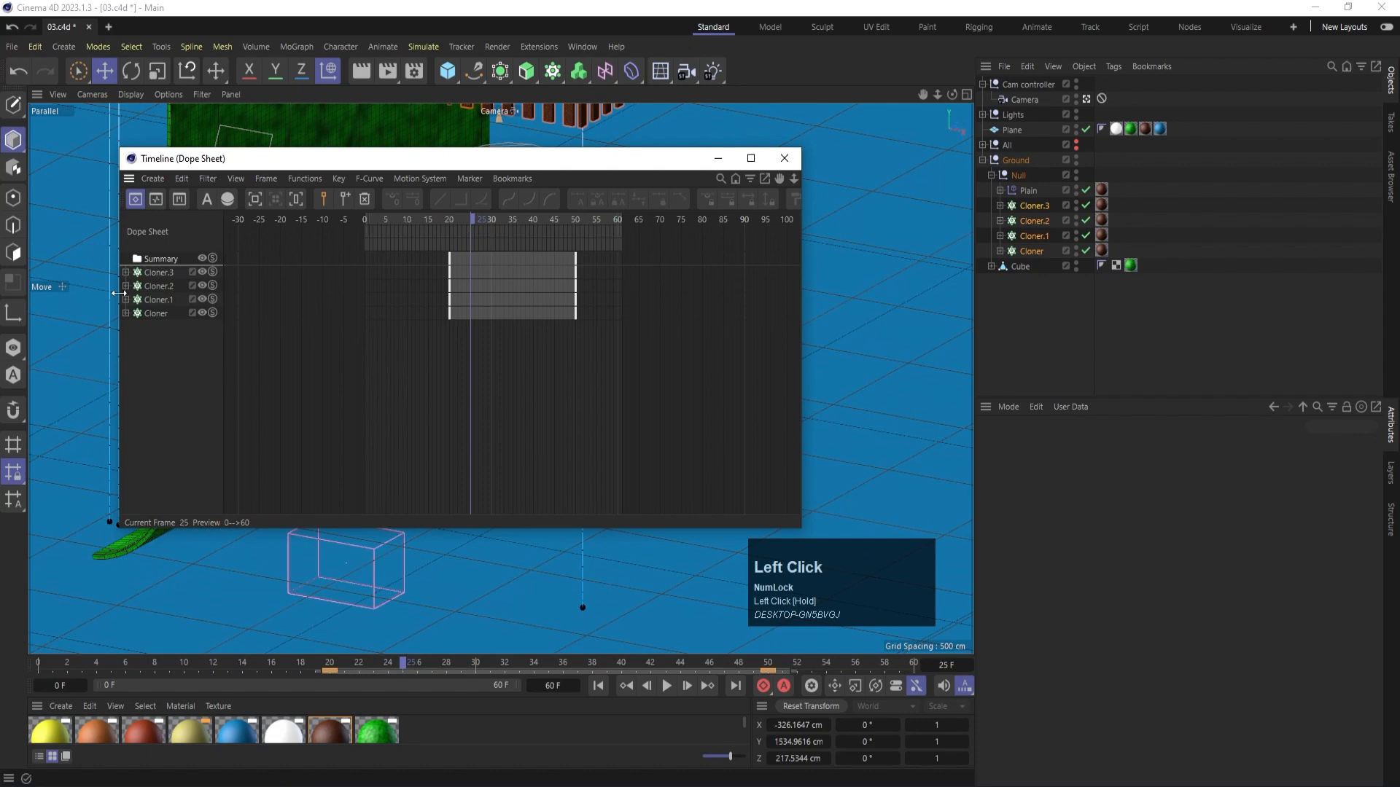
pyautogui.click(159, 304)
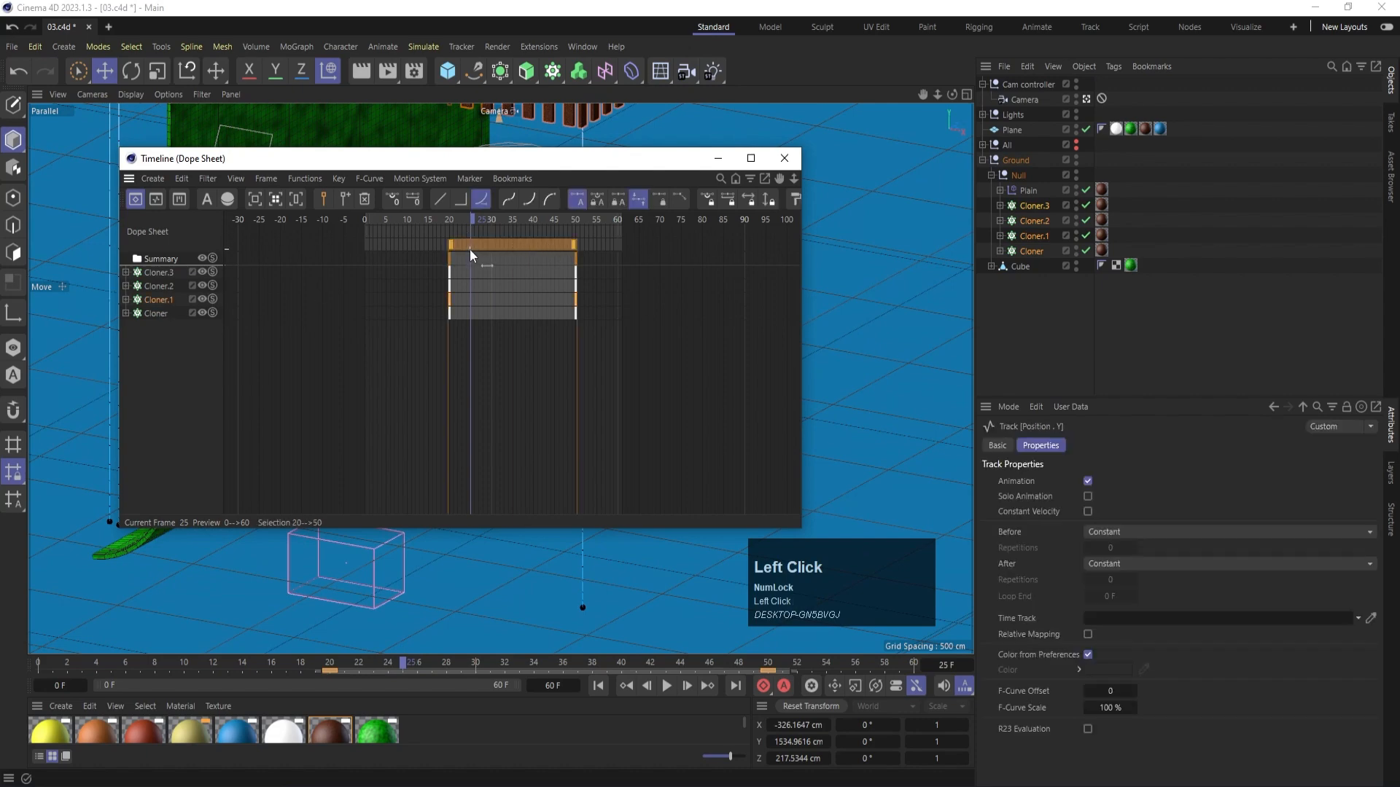
pyautogui.moveTo(469, 250); pyautogui.dragTo(490, 246)
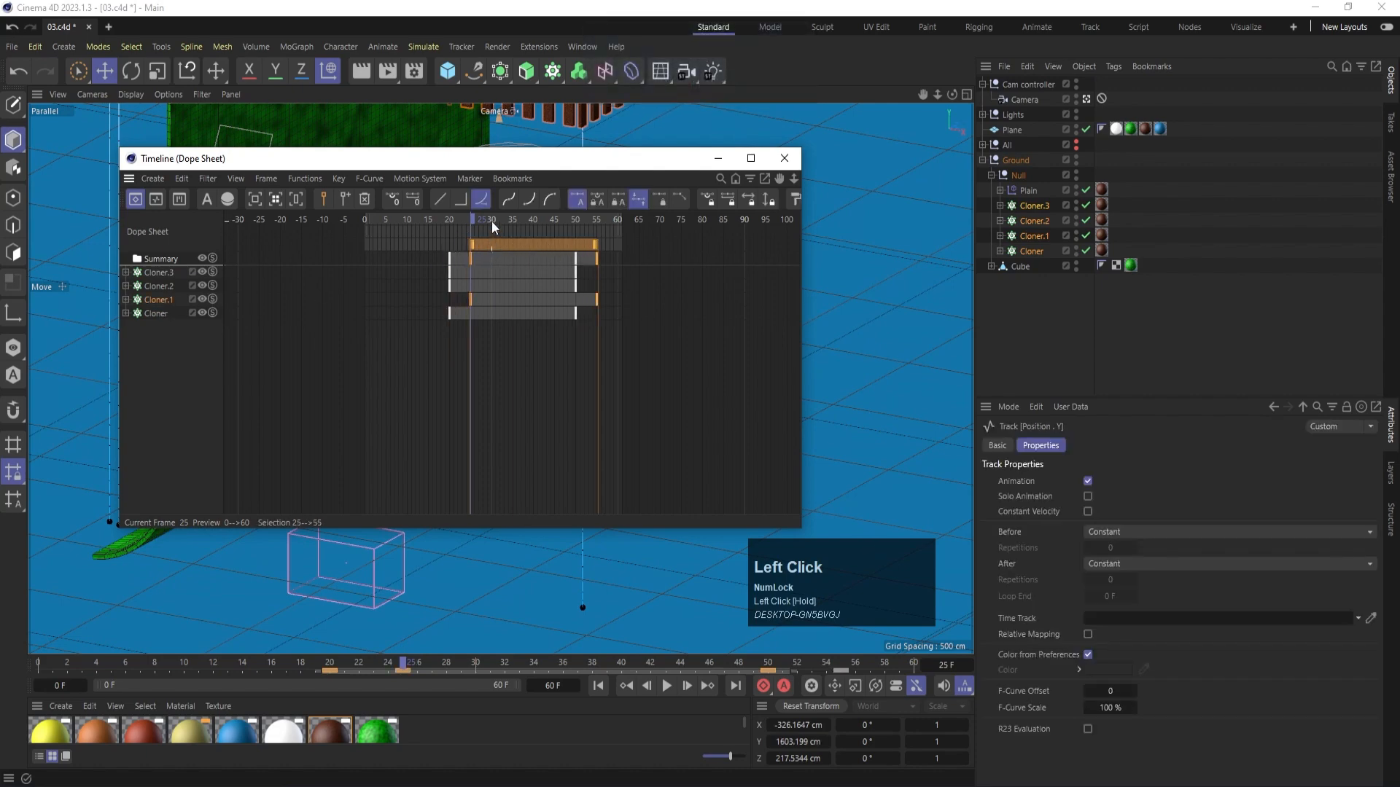
# - Shift the Cloner.2 track to frames 30–60 and the Cloner.3 track to frames 34–64, and close the Dope Sheet
pyautogui.click(492, 221)
pyautogui.click(159, 288)
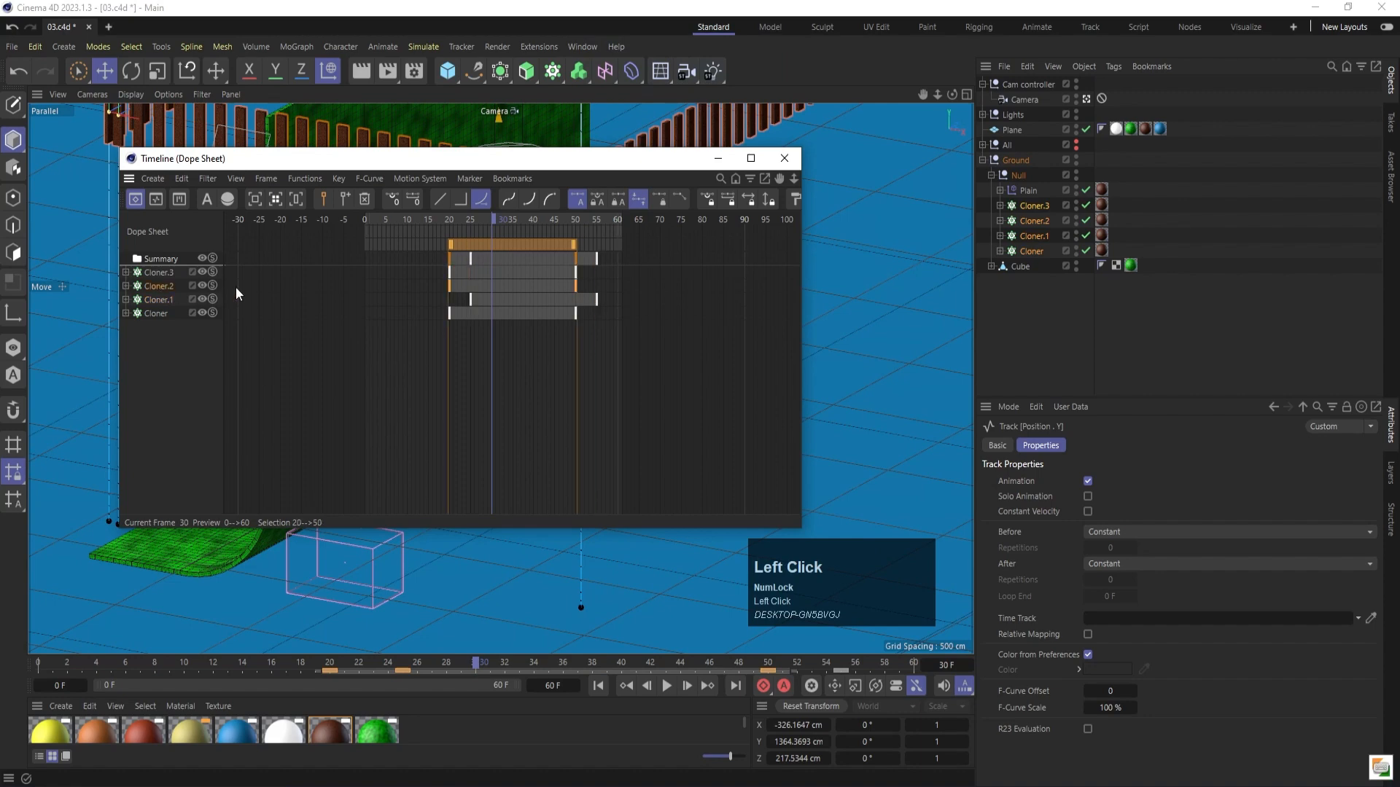
pyautogui.moveTo(472, 242); pyautogui.dragTo(514, 251)
pyautogui.click(510, 222)
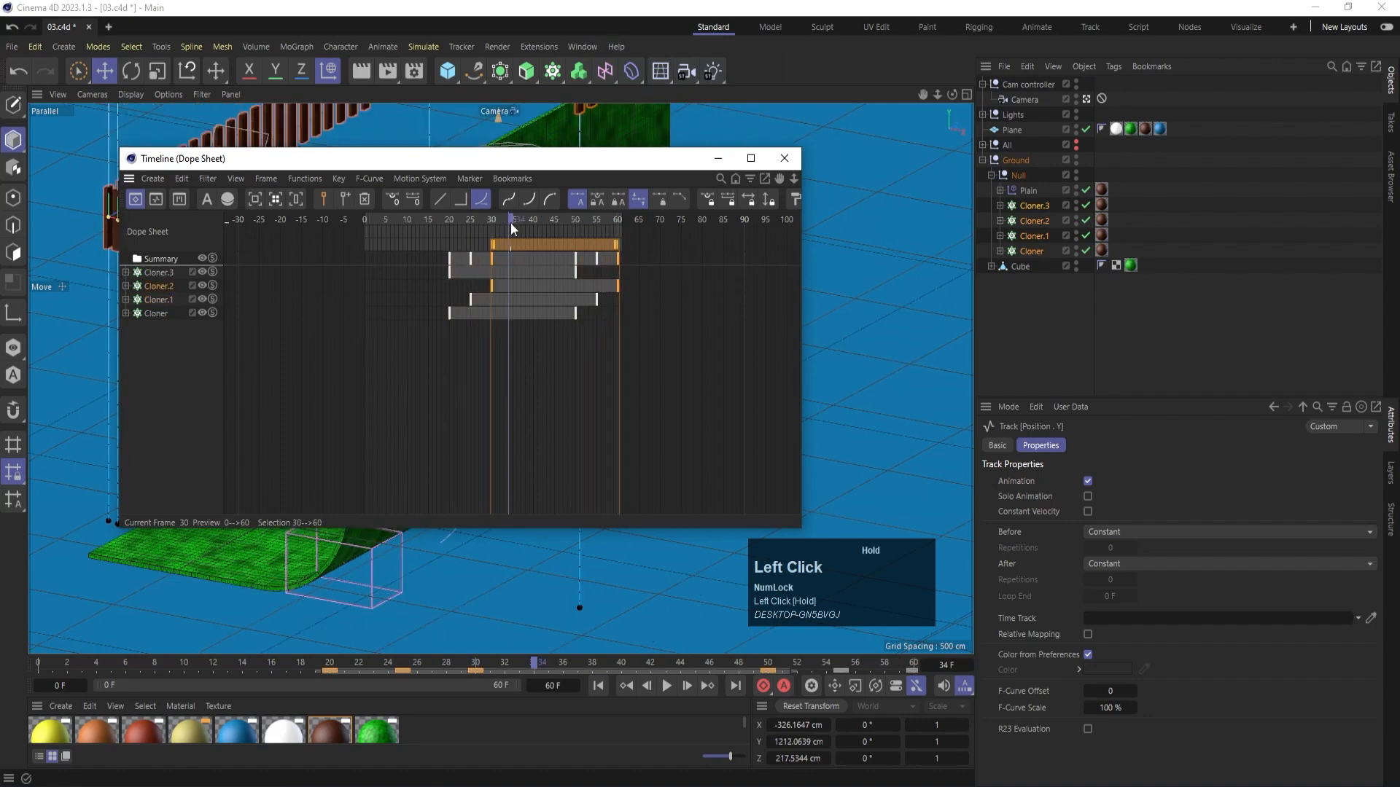
pyautogui.click(149, 274)
pyautogui.moveTo(467, 242); pyautogui.dragTo(526, 244)
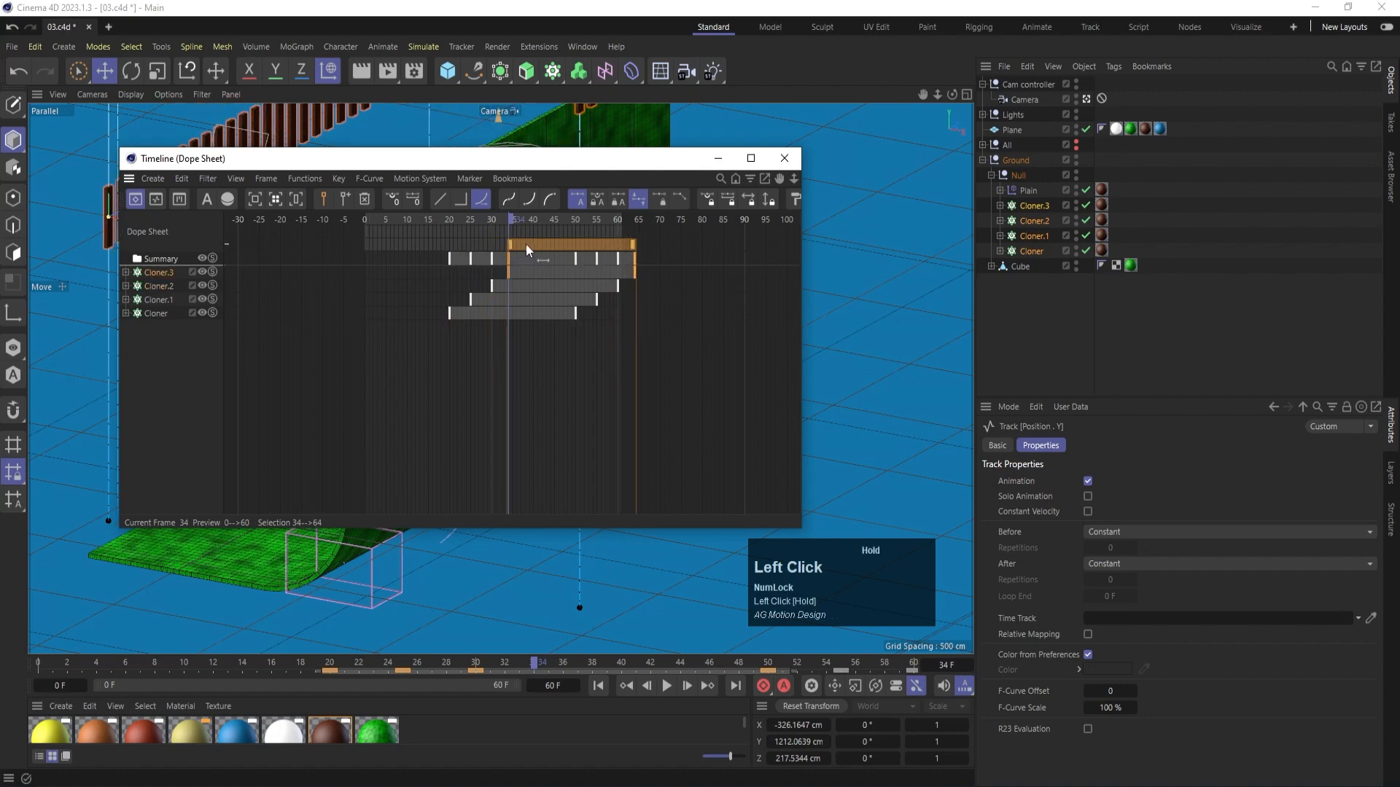
pyautogui.click(785, 158)
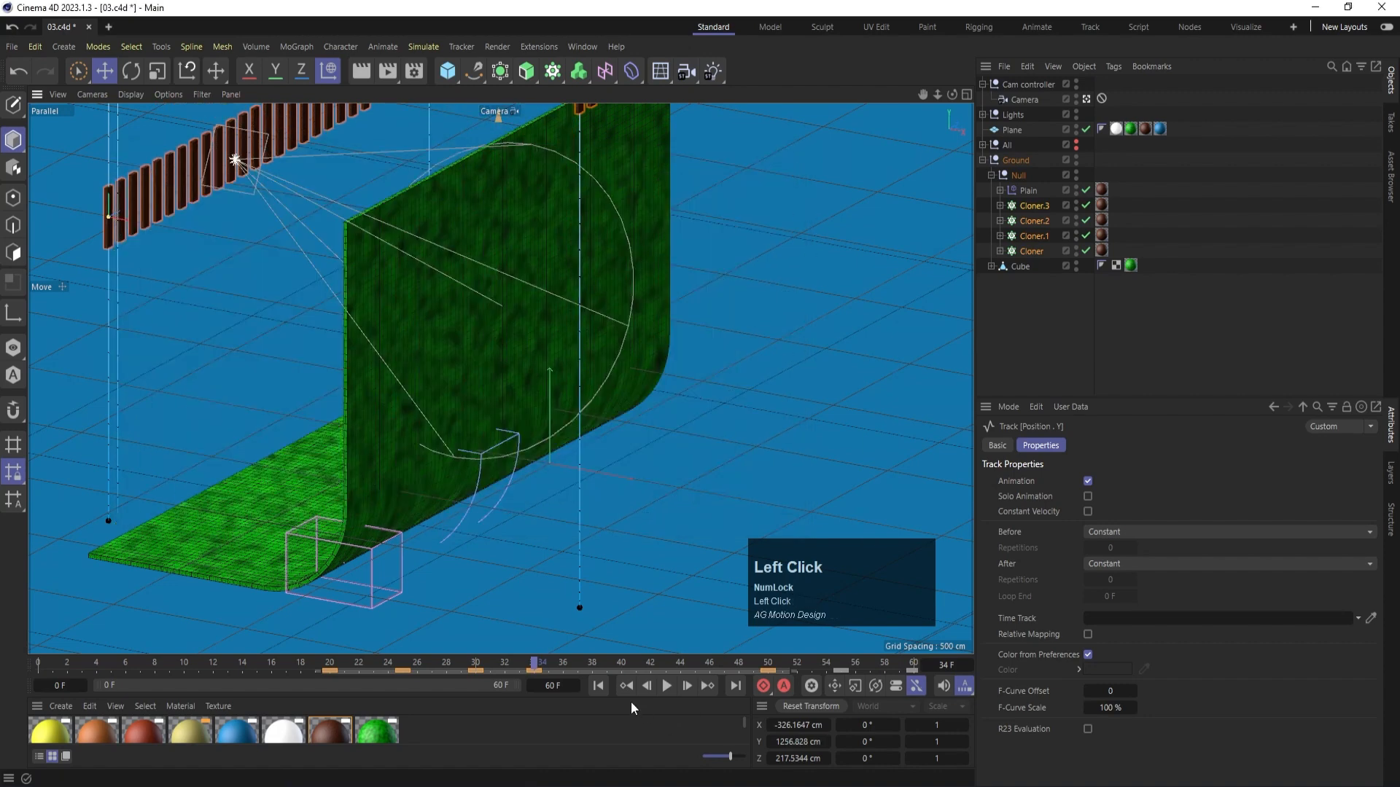
# - Extend the timeline's end frame to 360
pyautogui.click(559, 684)
pyautogui.press('BackSpace')
pyautogui.write('360')
pyautogui.press('Return')
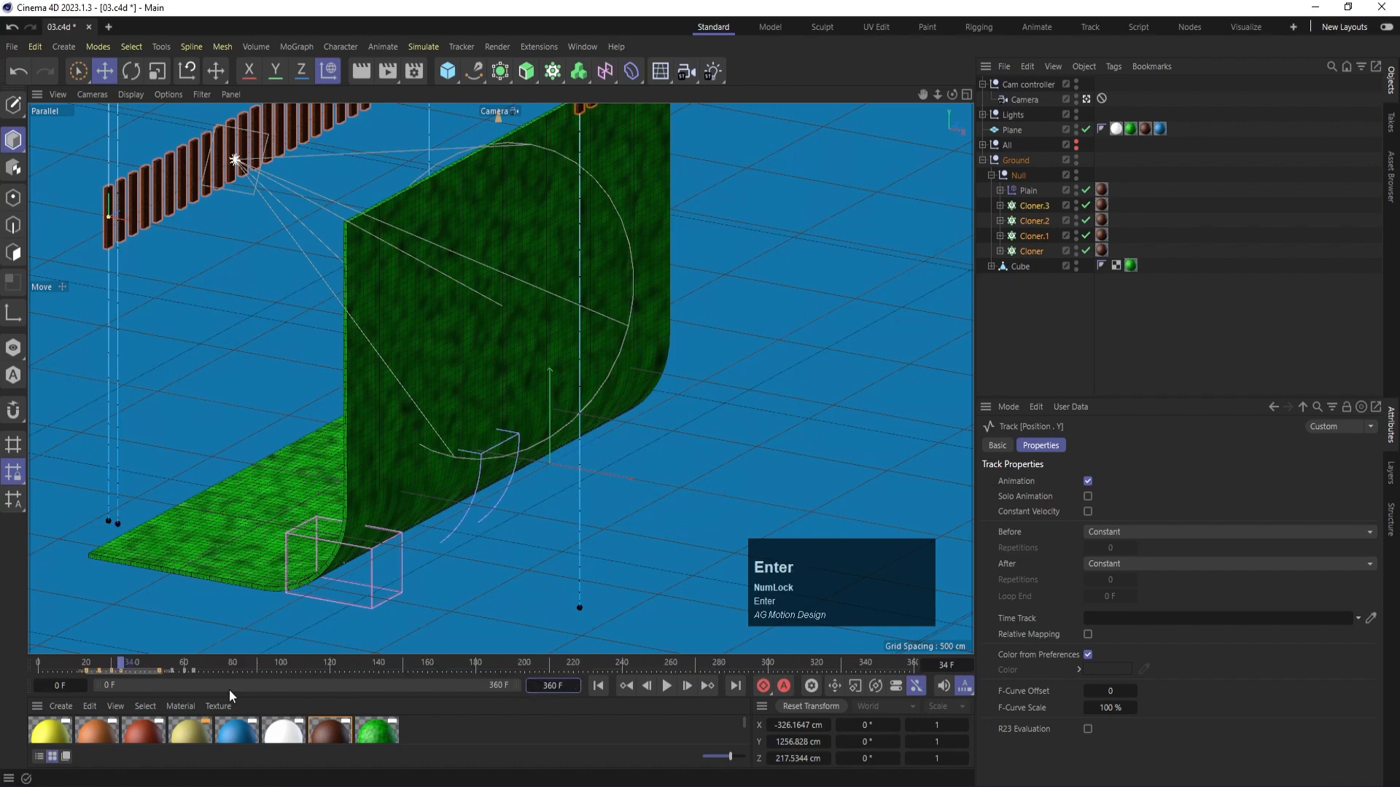
# - Play the animation from frame 14 to frame 67 to check the staggered fence drop against the ground unroll
pyautogui.moveTo(130, 661); pyautogui.dragTo(70, 662)
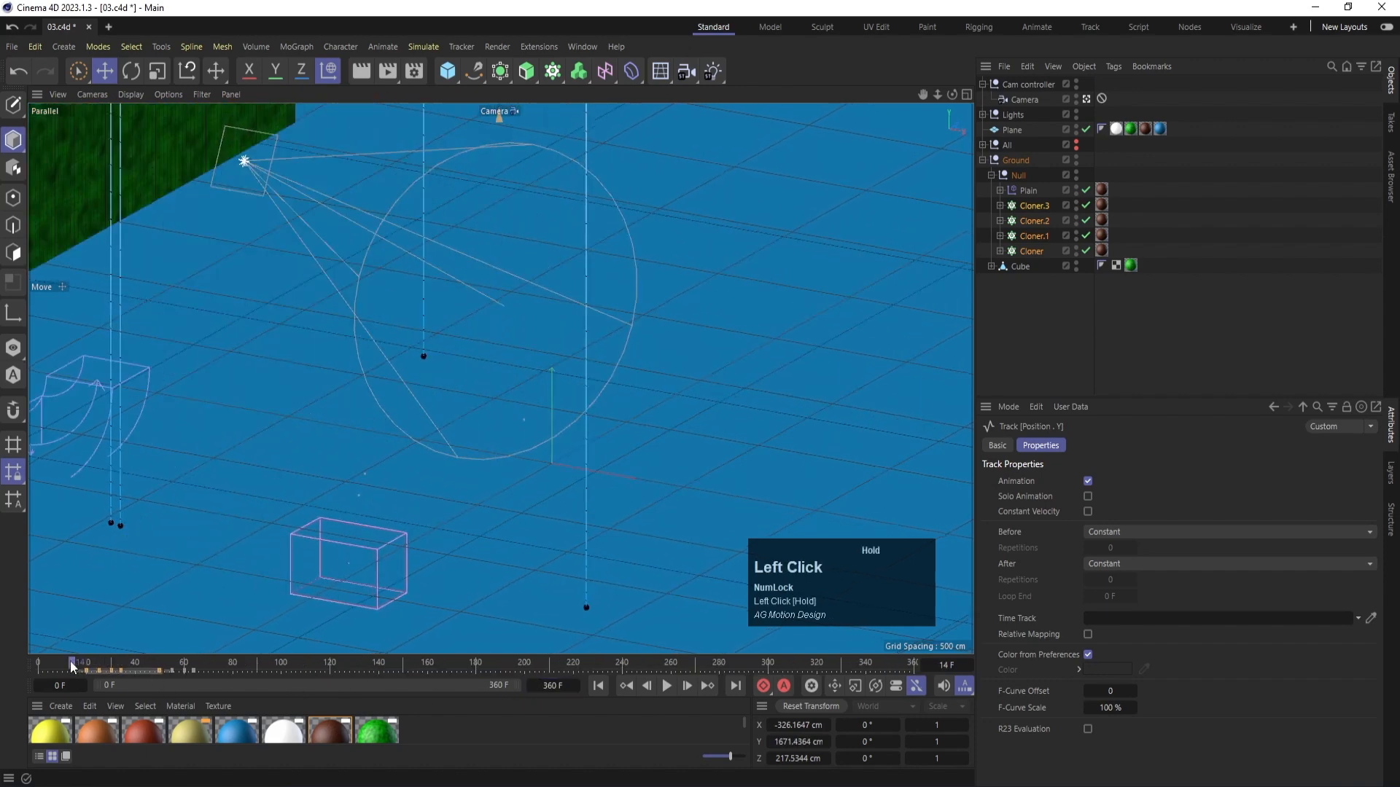
pyautogui.click(668, 686)
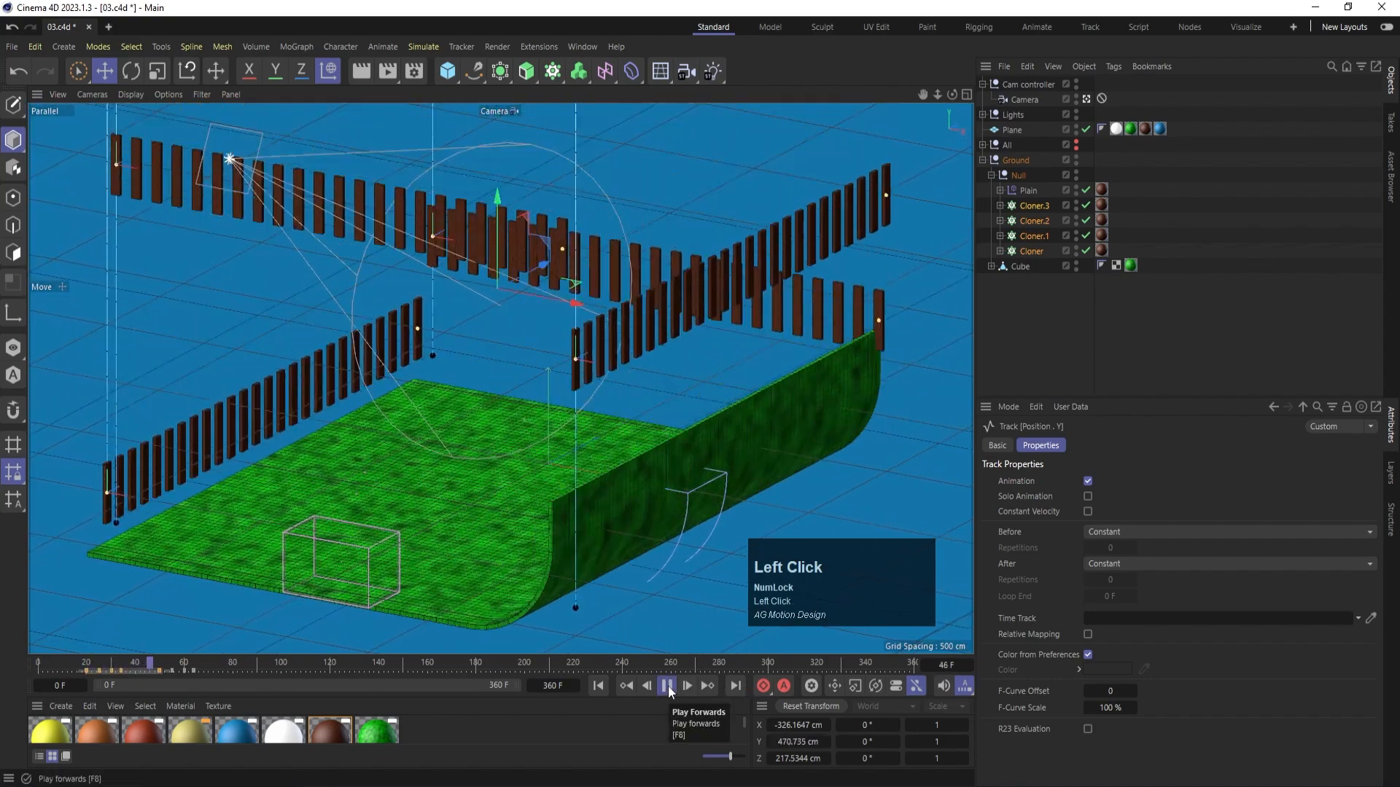
pyautogui.click(668, 686)
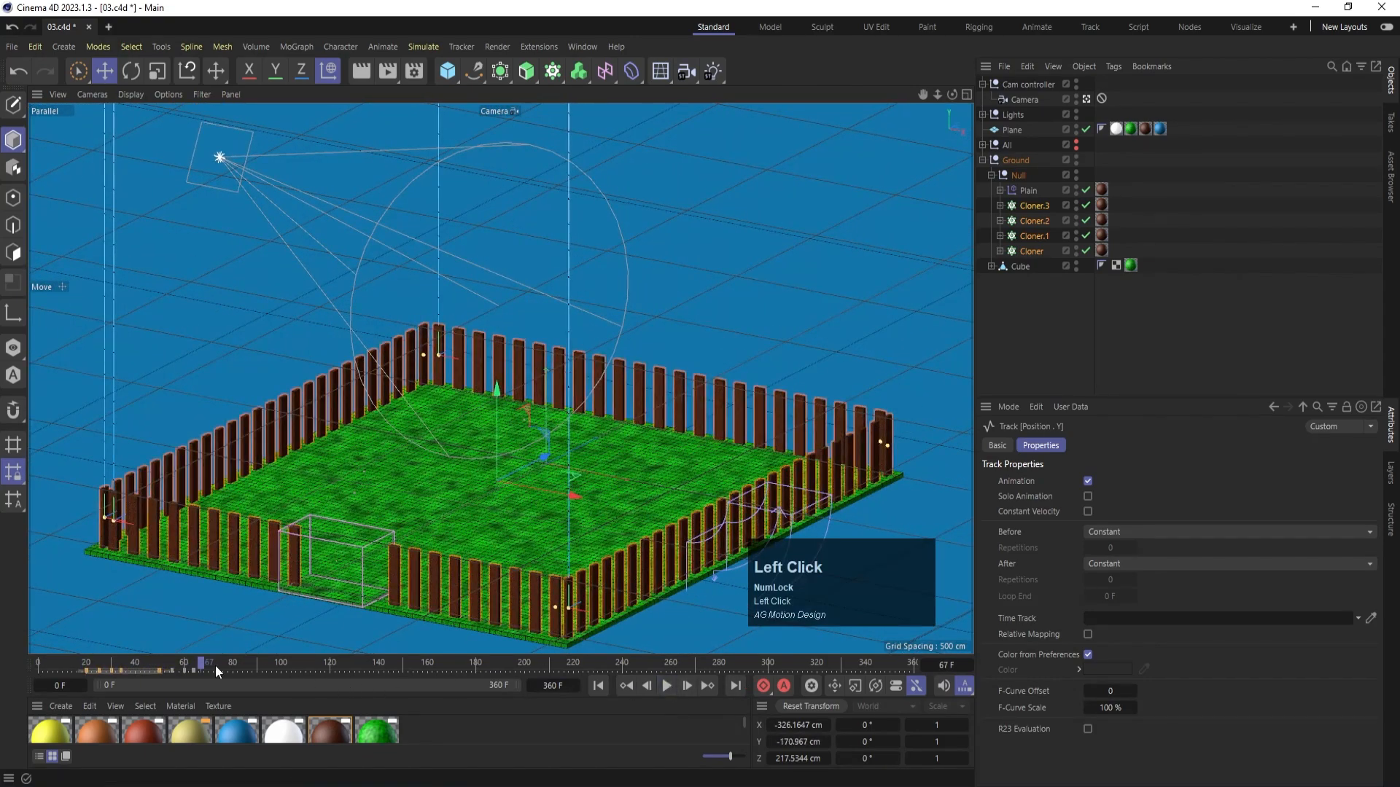
# - Collapse the Ground hierarchy with the playhead at frame 60, and save the scene file
pyautogui.moveTo(202, 662); pyautogui.dragTo(186, 665)
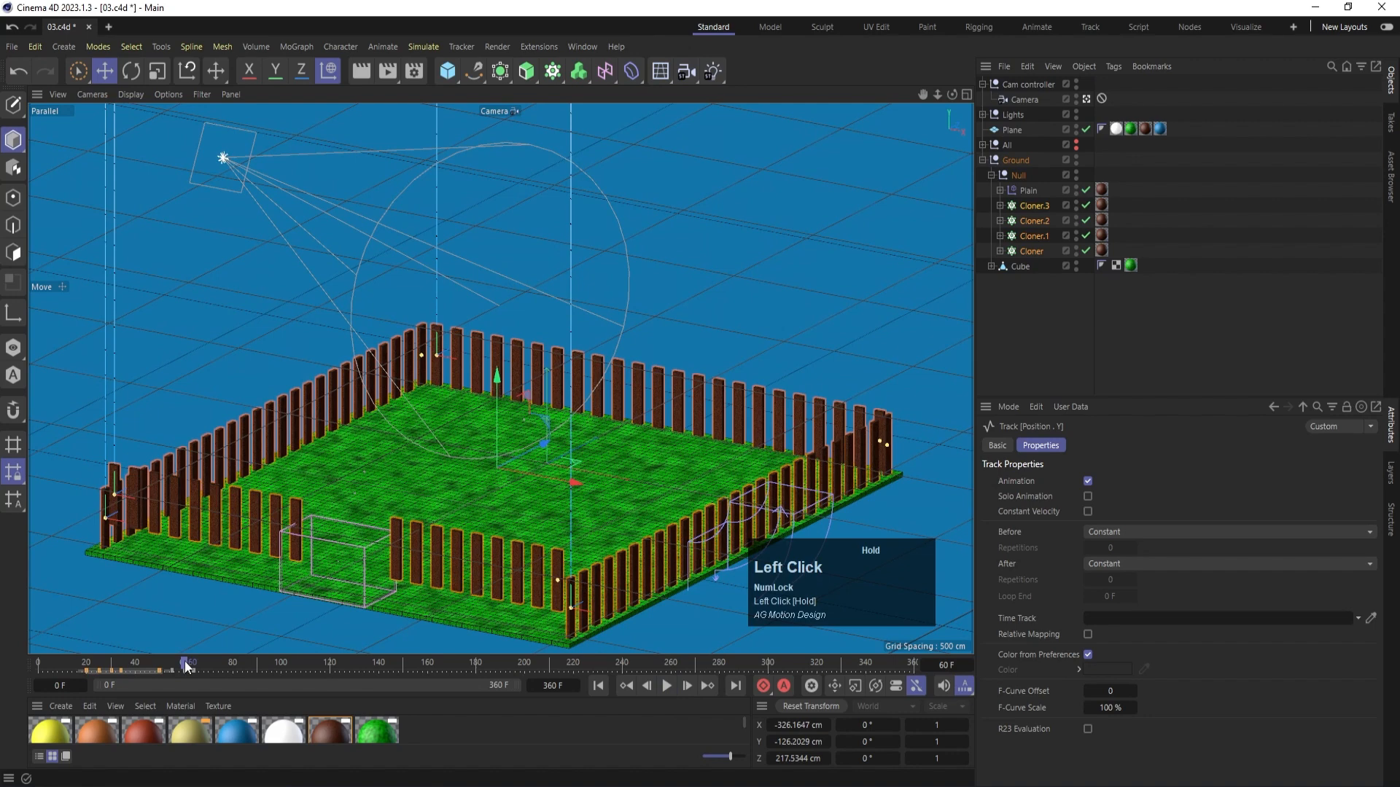
pyautogui.click(1047, 305)
pyautogui.click(982, 160)
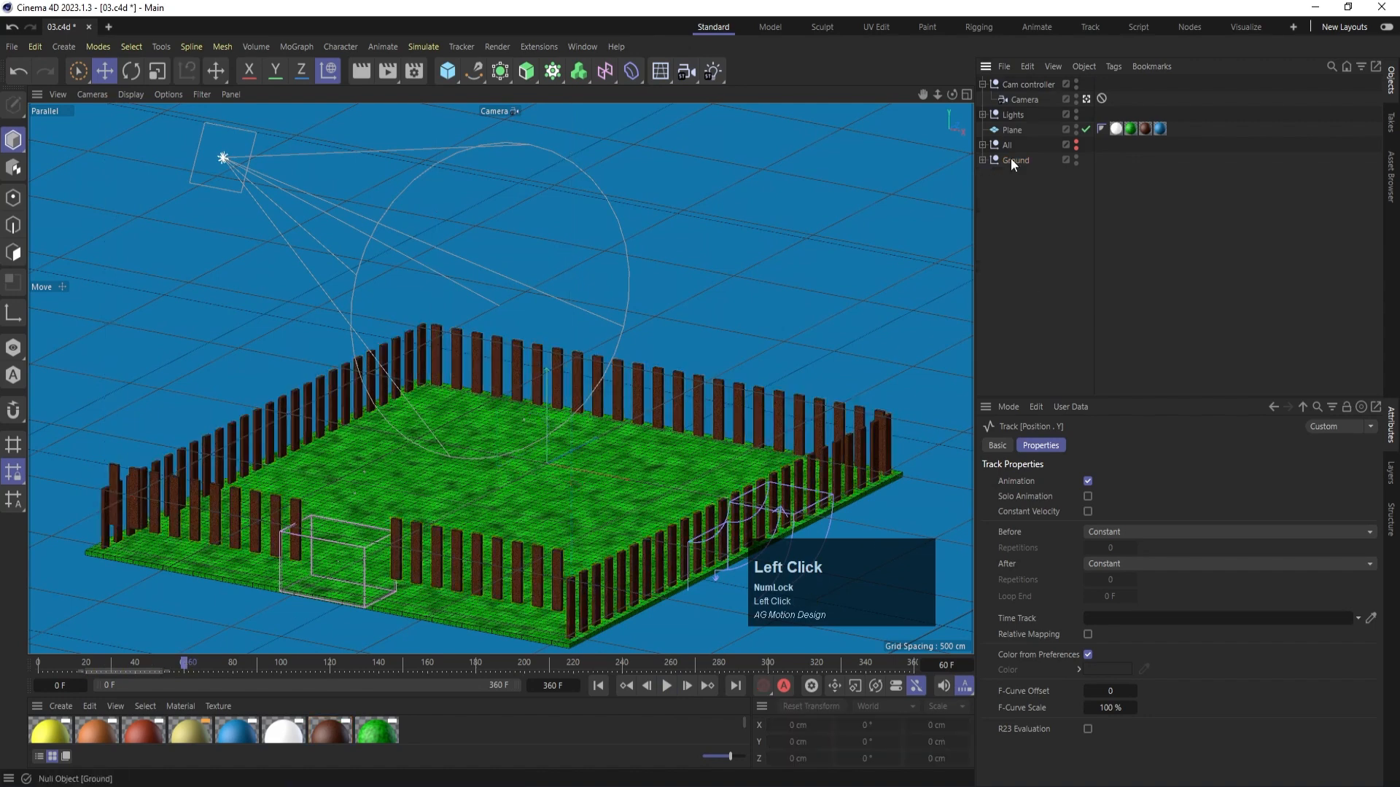
pyautogui.hotkey('ctrl', 's')
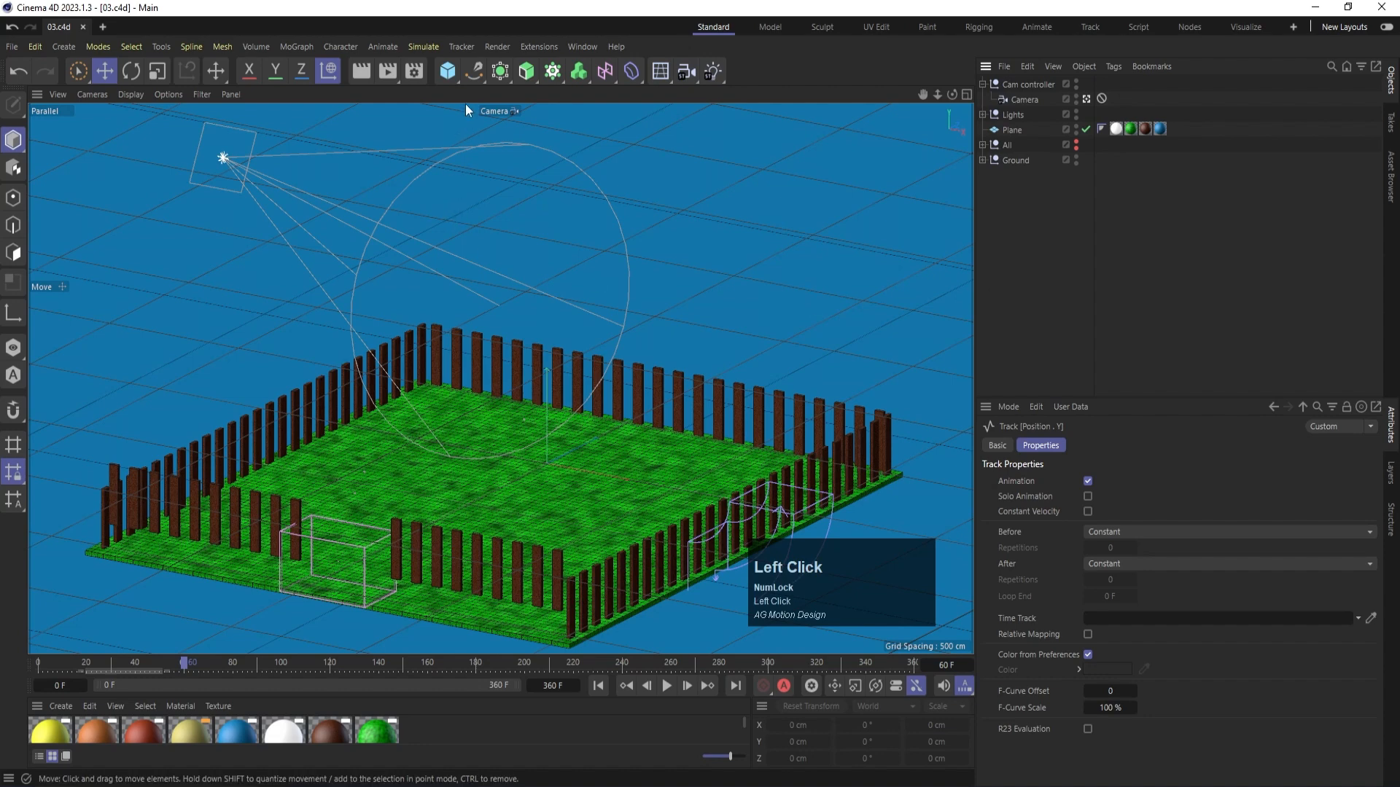
# - Add a null named Done below the All group and nest the Ground group inside it, collapsed
pyautogui.click(453, 67)
pyautogui.click(483, 93)
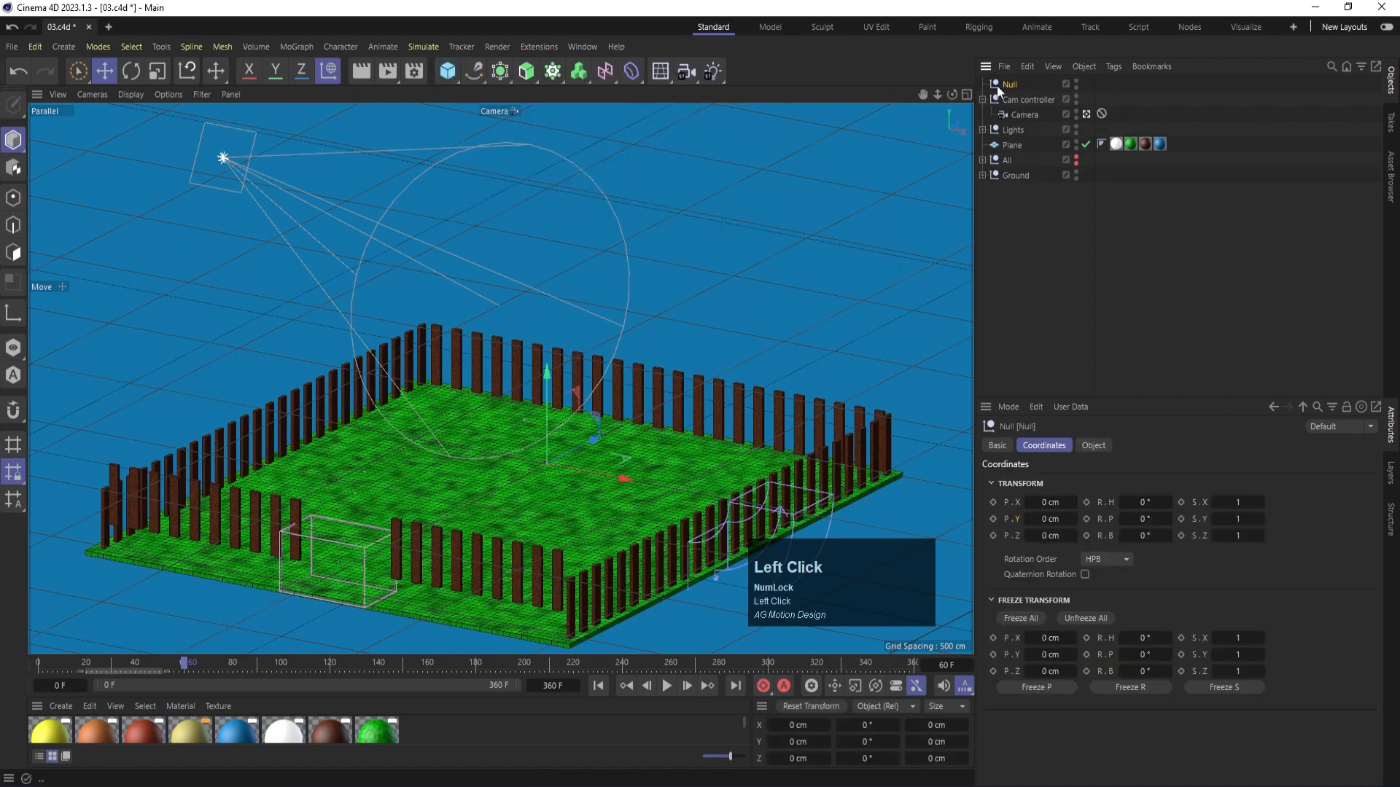
pyautogui.doubleClick(1011, 85)
pyautogui.write('Done')
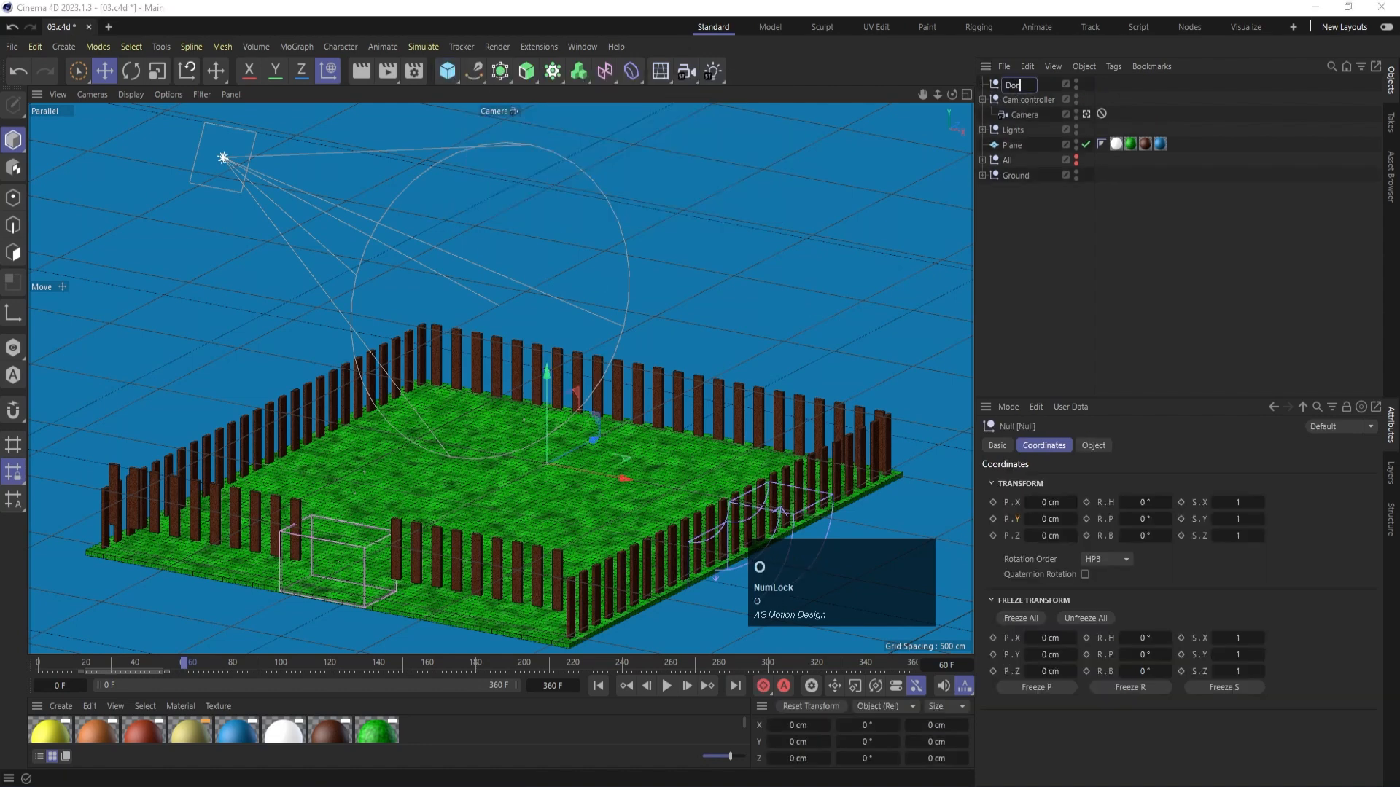
pyautogui.press('Return')
pyautogui.moveTo(1009, 84); pyautogui.dragTo(1026, 172)
pyautogui.click(1017, 160)
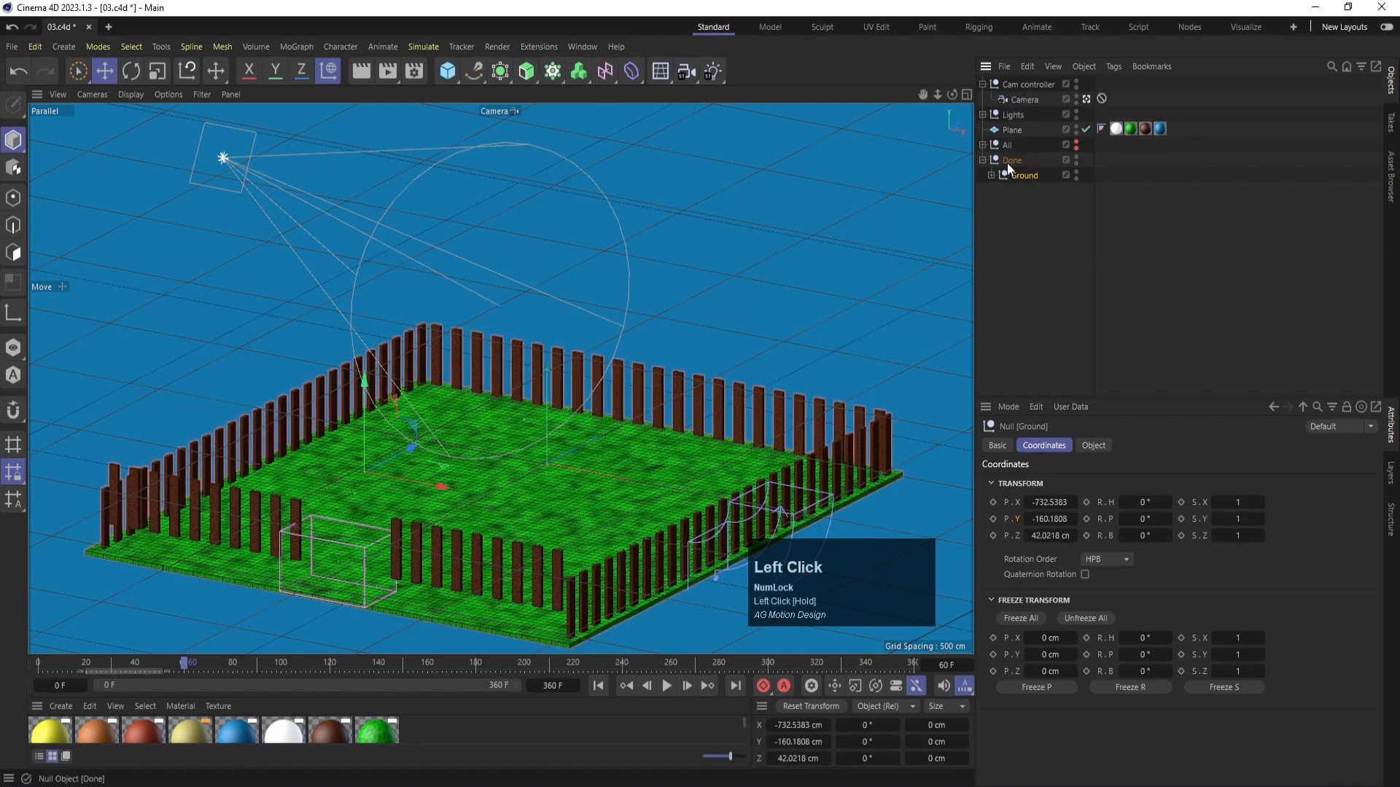
pyautogui.click(983, 158)
# - Move the Base group out of All to the top level just above Done, and hide the remaining All group
pyautogui.click(983, 145)
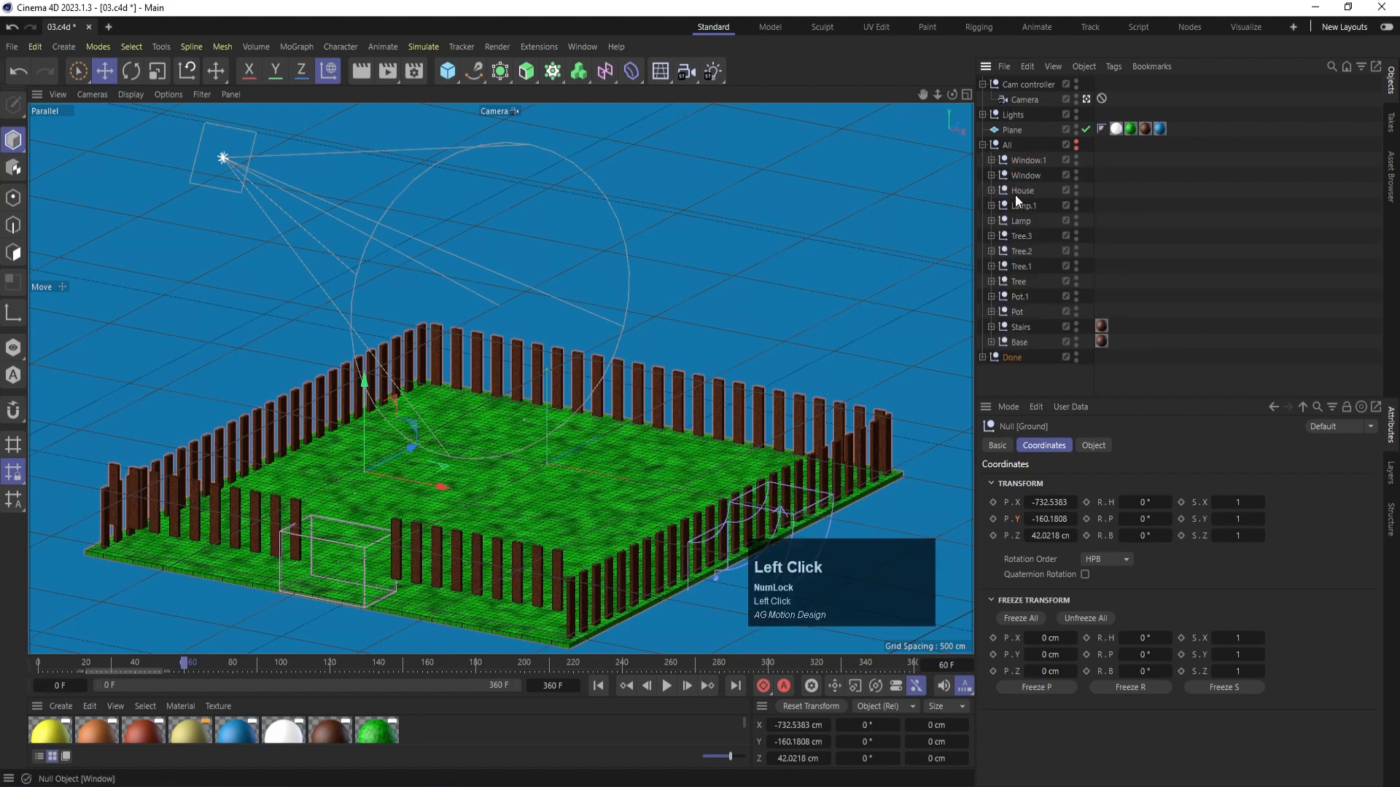
pyautogui.click(1020, 342)
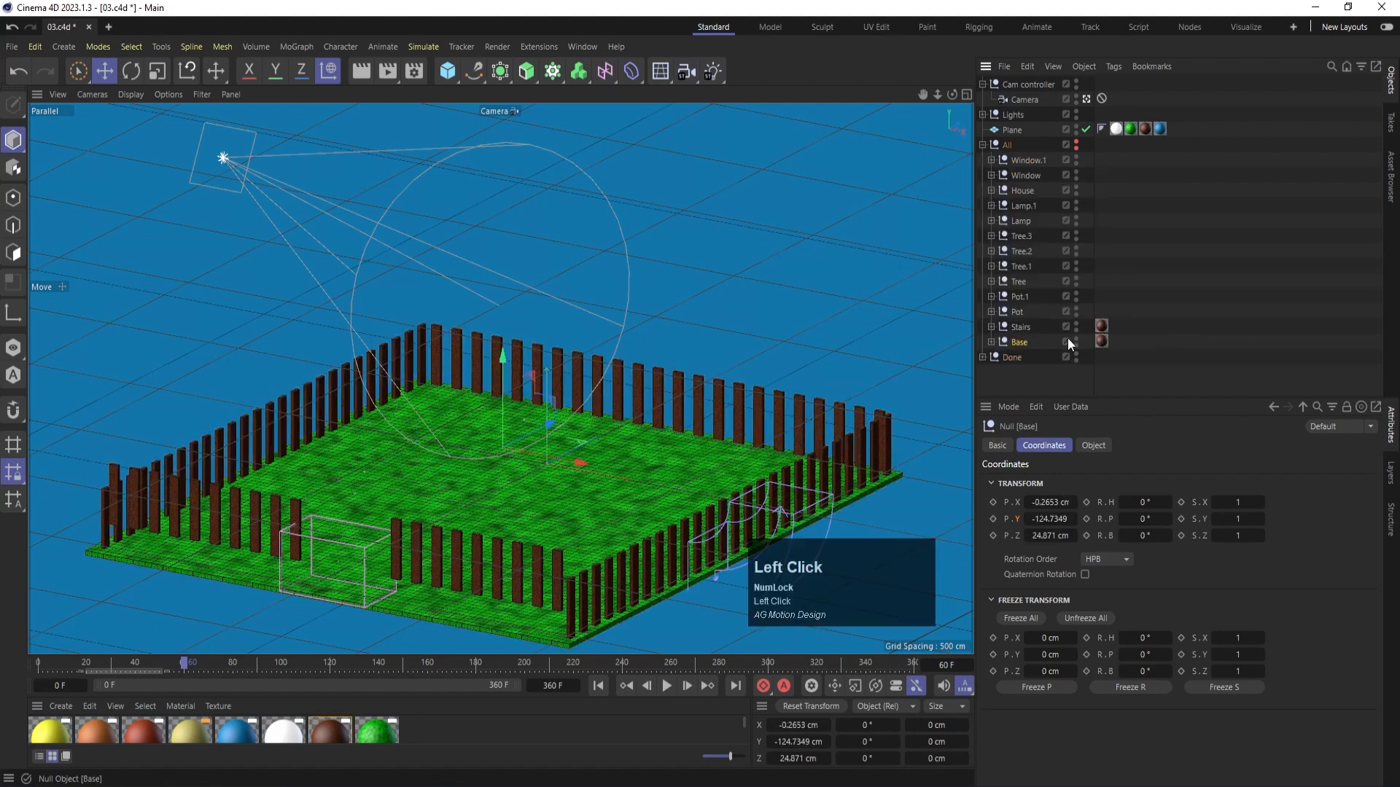
pyautogui.keyDown('alt'); pyautogui.click(1075, 147); pyautogui.keyUp('alt')
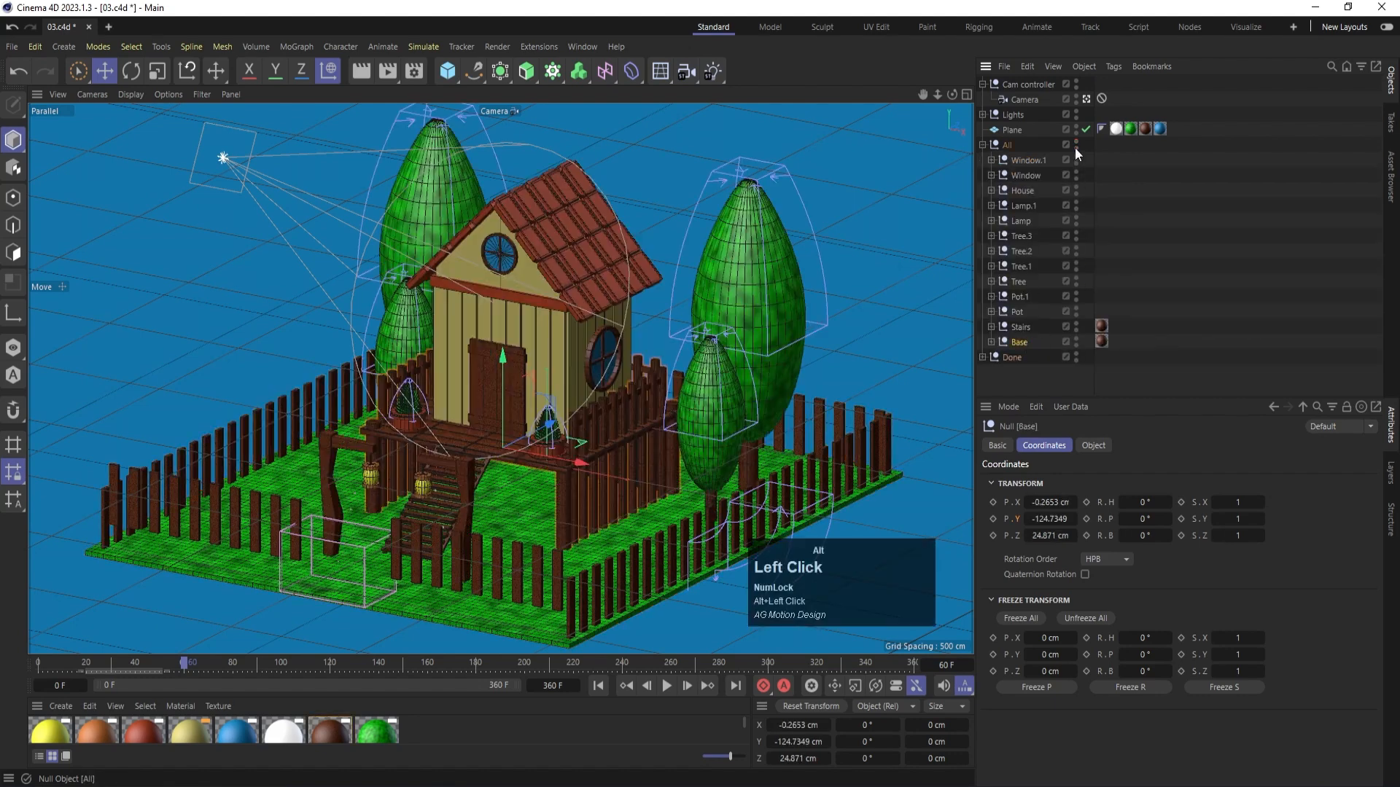
pyautogui.click(1017, 341)
pyautogui.moveTo(1017, 340); pyautogui.dragTo(1021, 362)
pyautogui.click(982, 145)
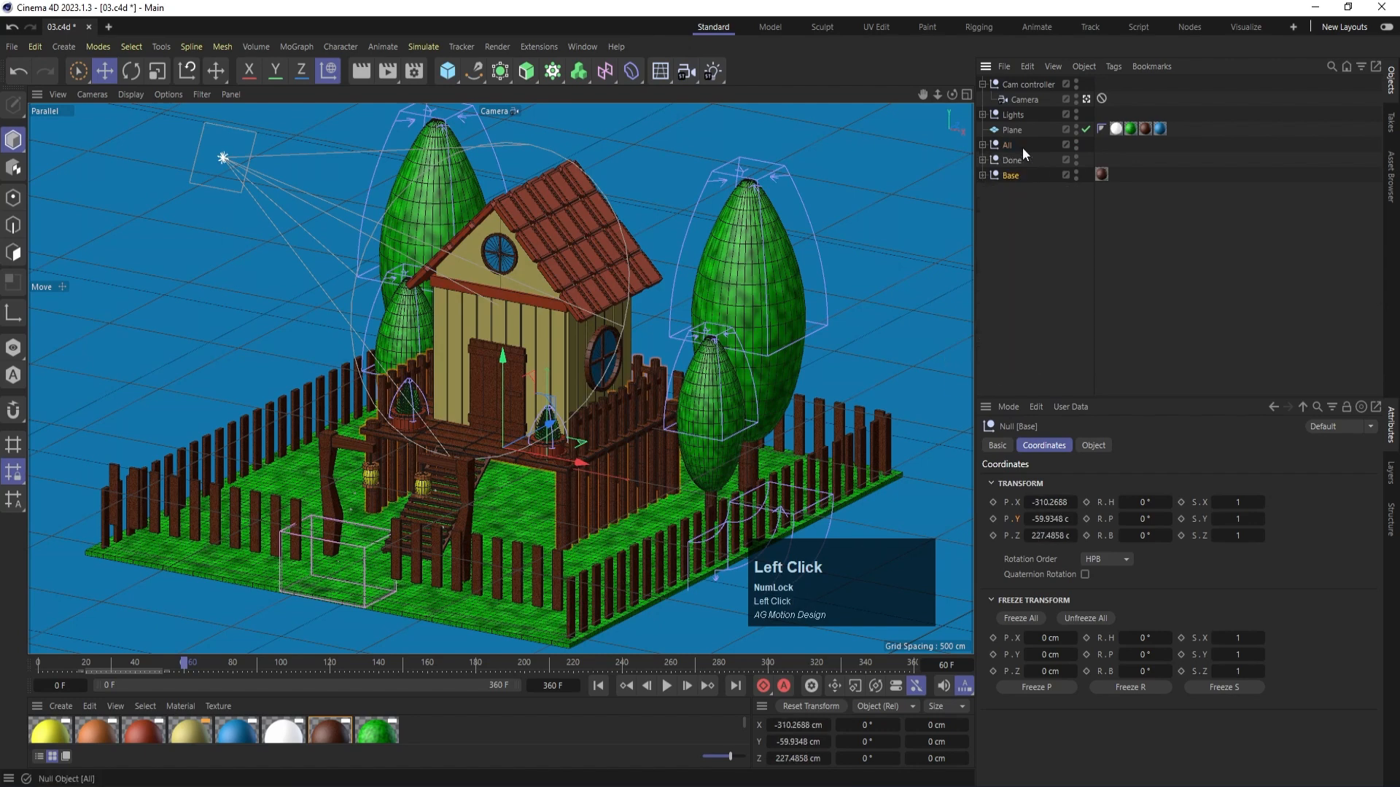
pyautogui.keyDown('alt'); pyautogui.click(1075, 145); pyautogui.keyUp('alt')
pyautogui.moveTo(1015, 175); pyautogui.dragTo(1009, 152)
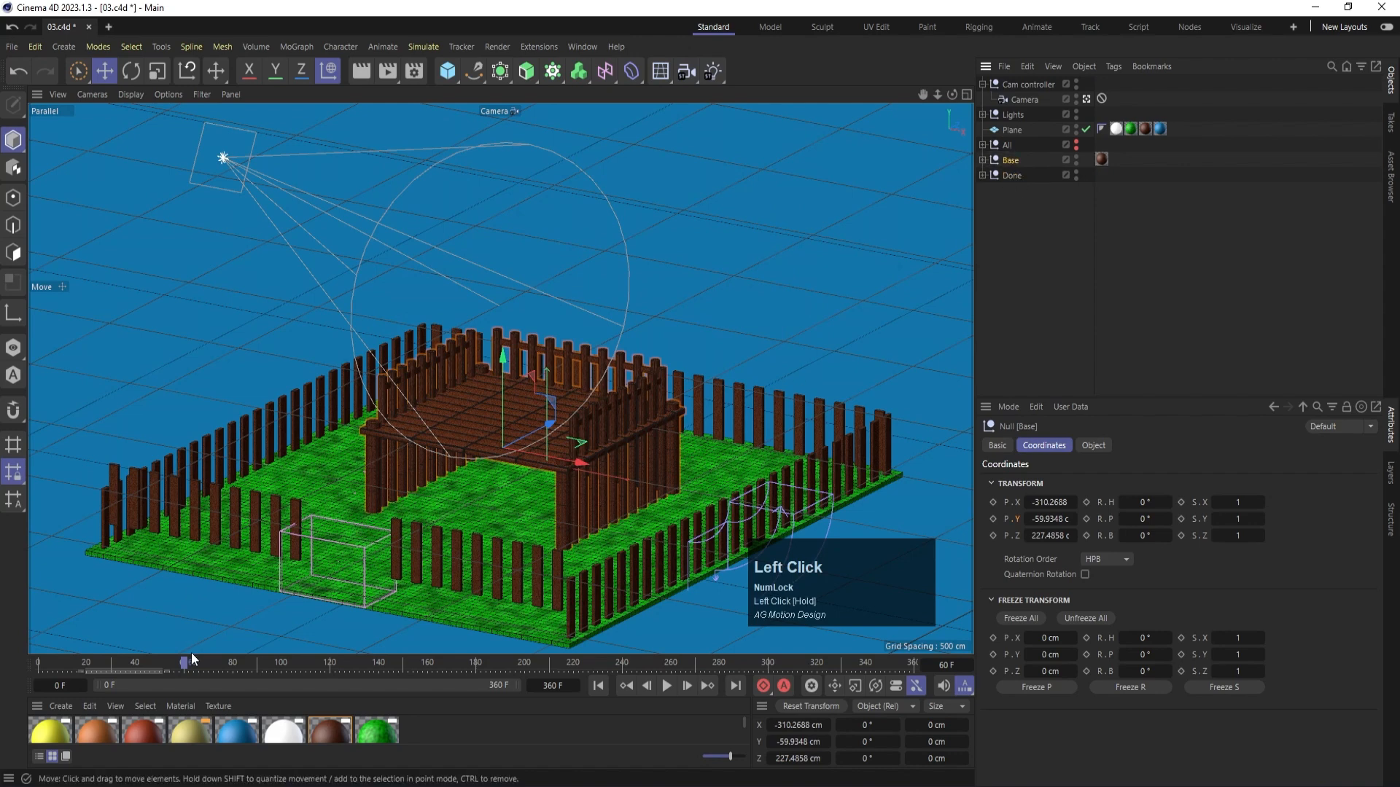
# - Go to frame 45 and set the timeline's start frame to 45
pyautogui.moveTo(184, 662); pyautogui.dragTo(147, 662)
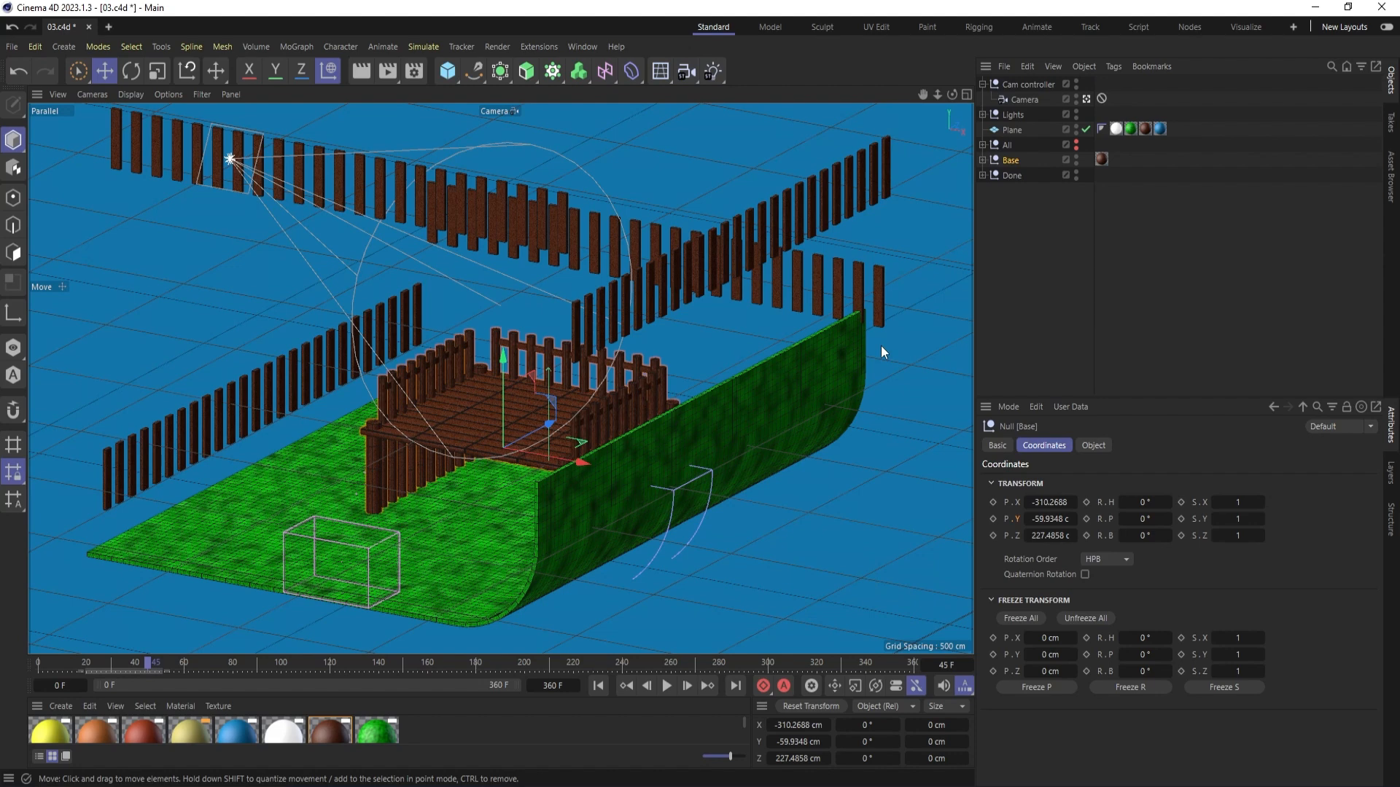
pyautogui.click(61, 686)
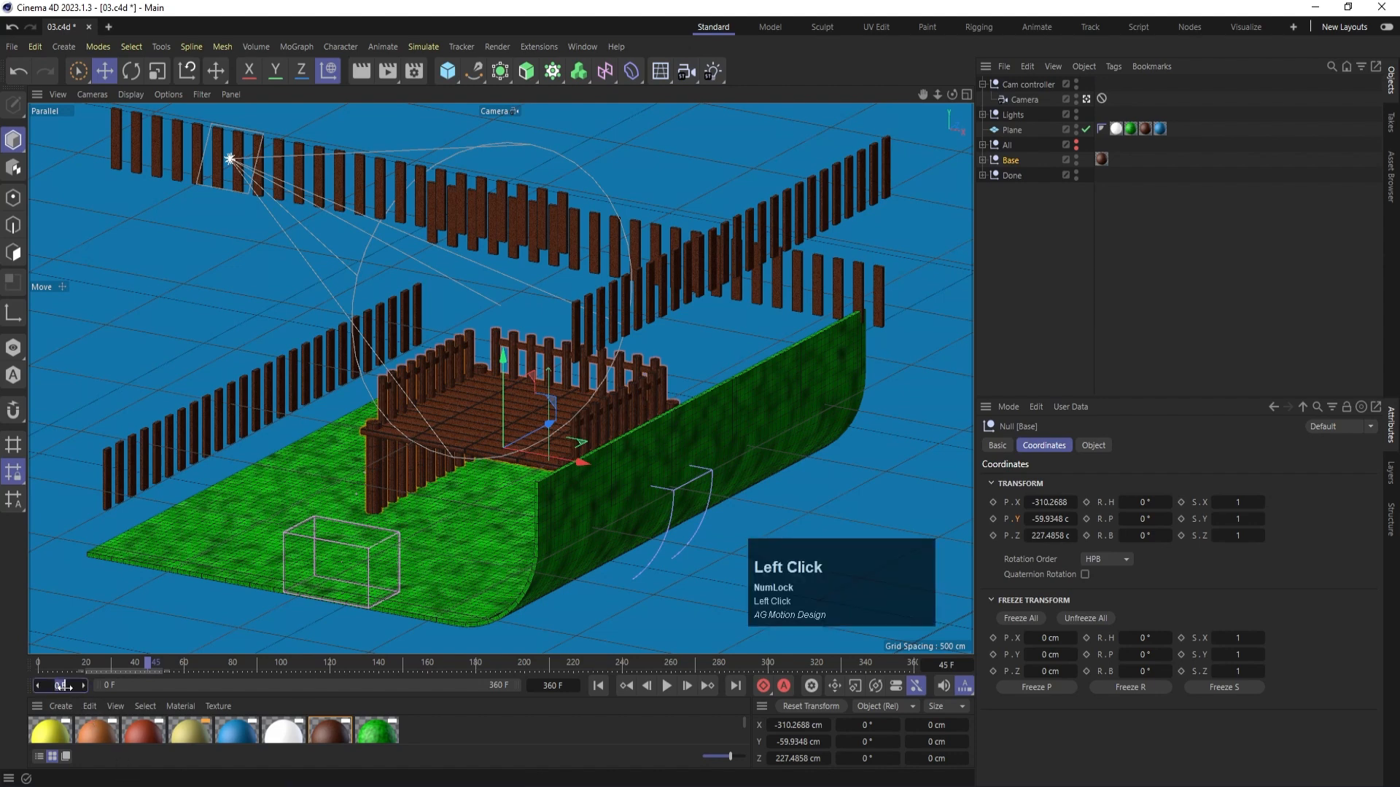
pyautogui.write('45')
pyautogui.press('Return')
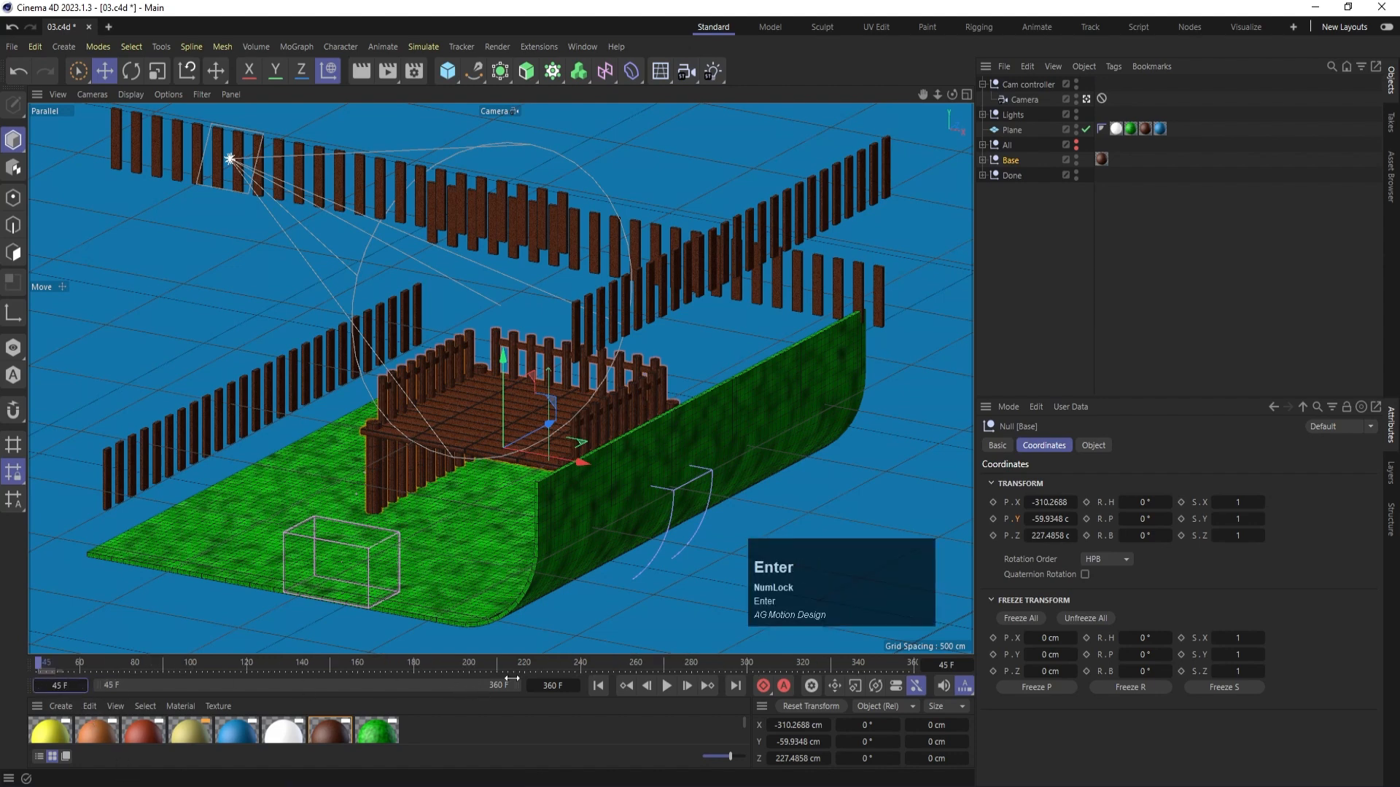